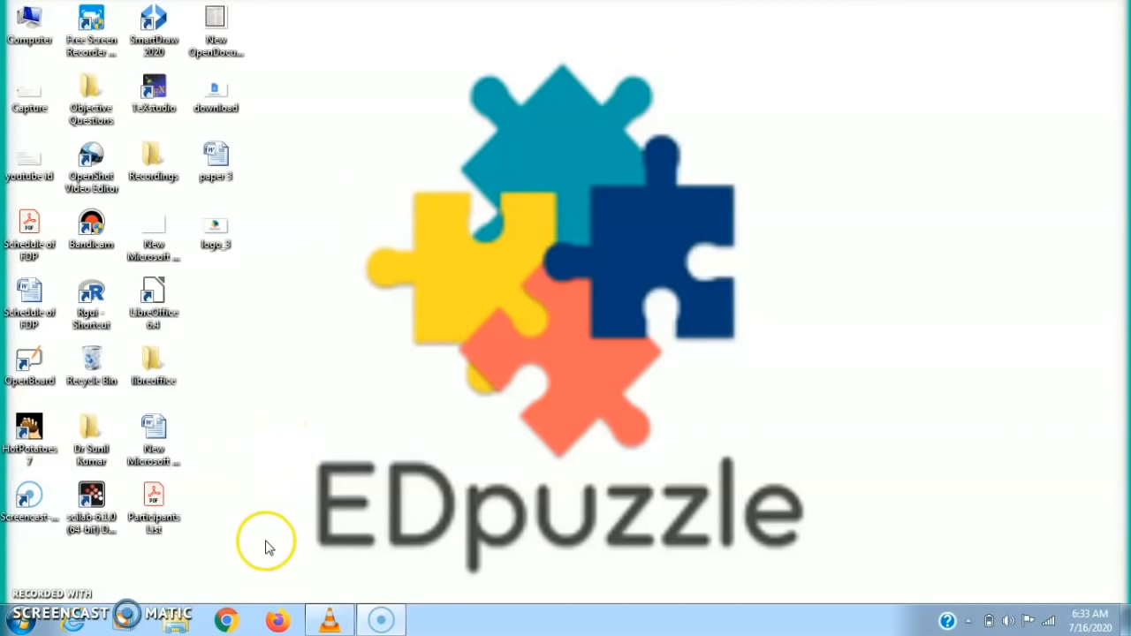
Step: Open the Chrome browser, search Google for edpuzzle and open the Edpuzzle website
{"action": "left_click", "coordinate": [227, 622]}
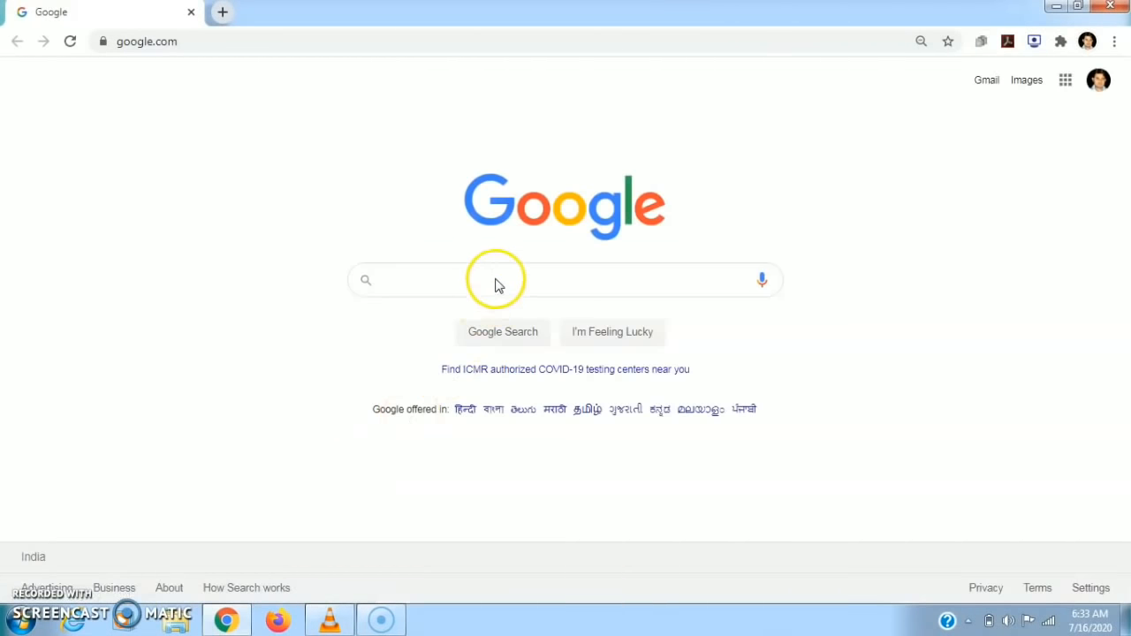
{"action": "left_click", "coordinate": [496, 279]}
{"action": "type", "text": "ed"}
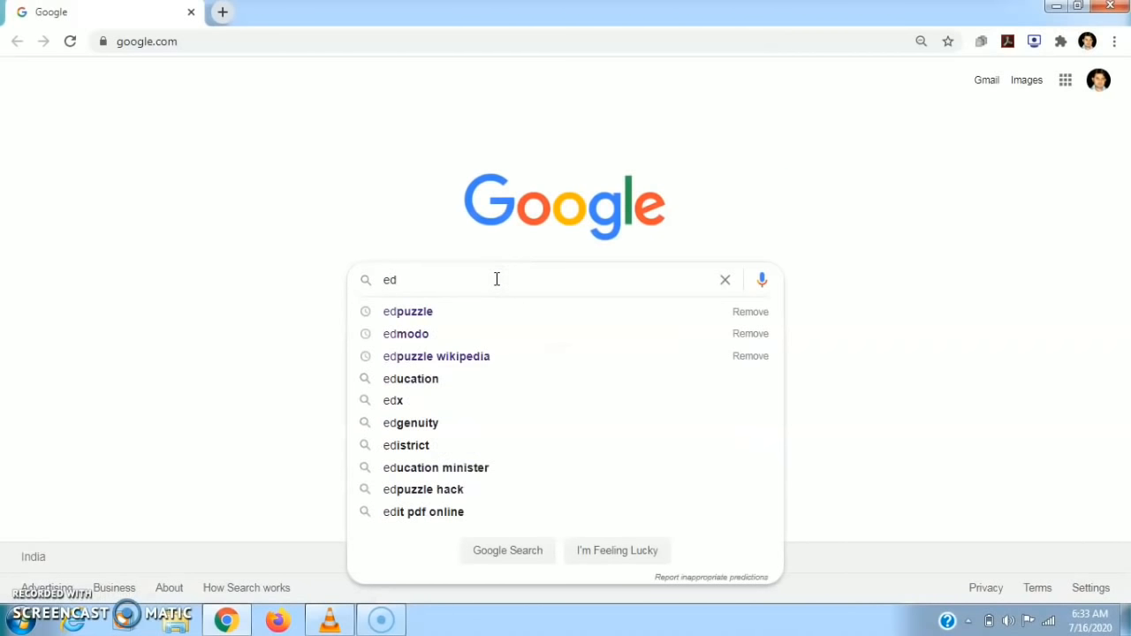
{"action": "left_click", "coordinate": [406, 313]}
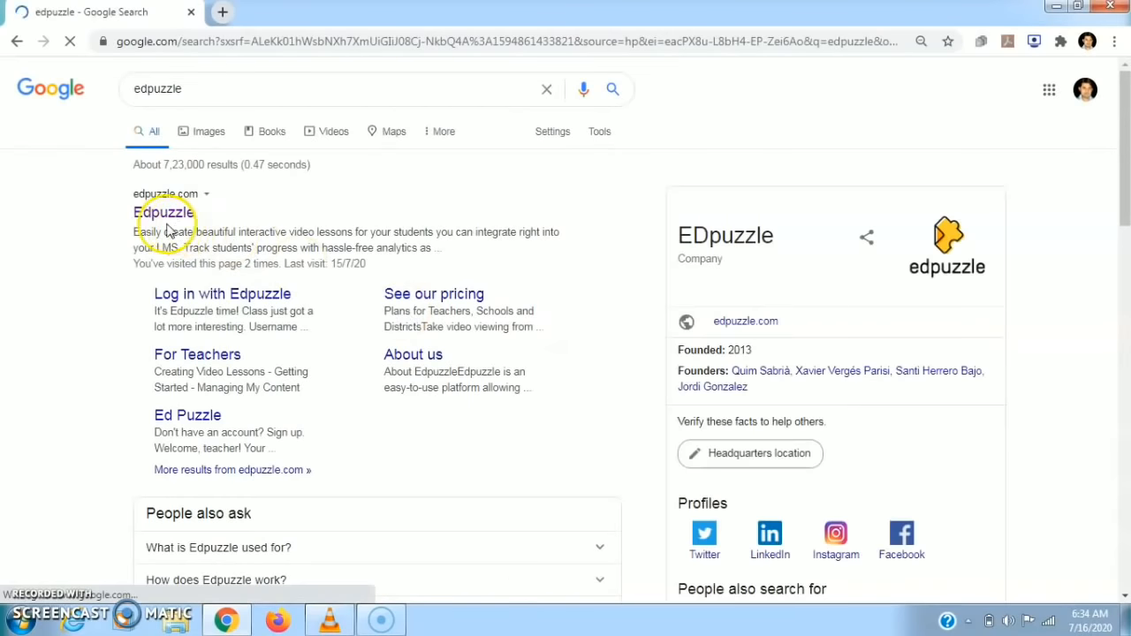
{"action": "left_click", "coordinate": [163, 213]}
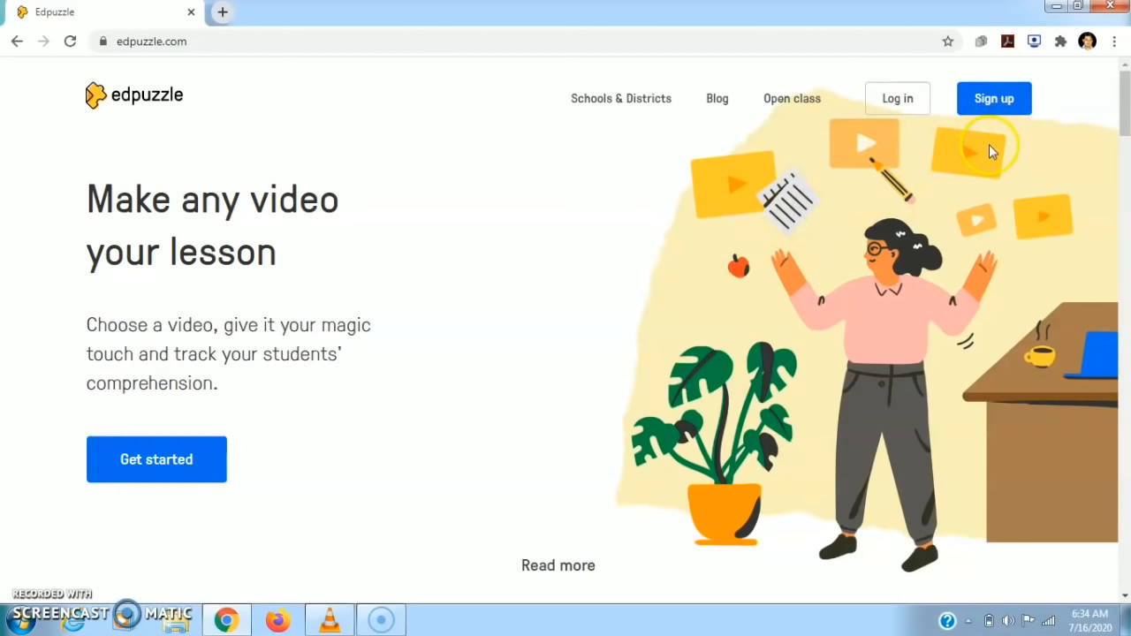
Step: Start signing up for Edpuzzle as a teacher, using the ICT-based FDP Google account
{"action": "left_click", "coordinate": [980, 99]}
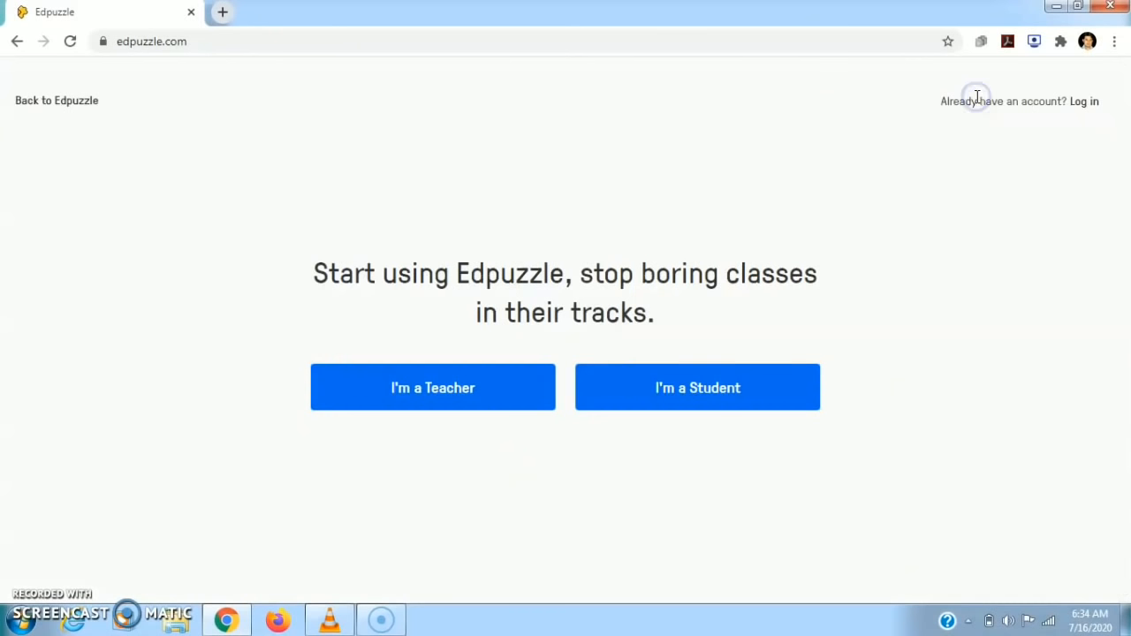
{"action": "left_click", "coordinate": [408, 410]}
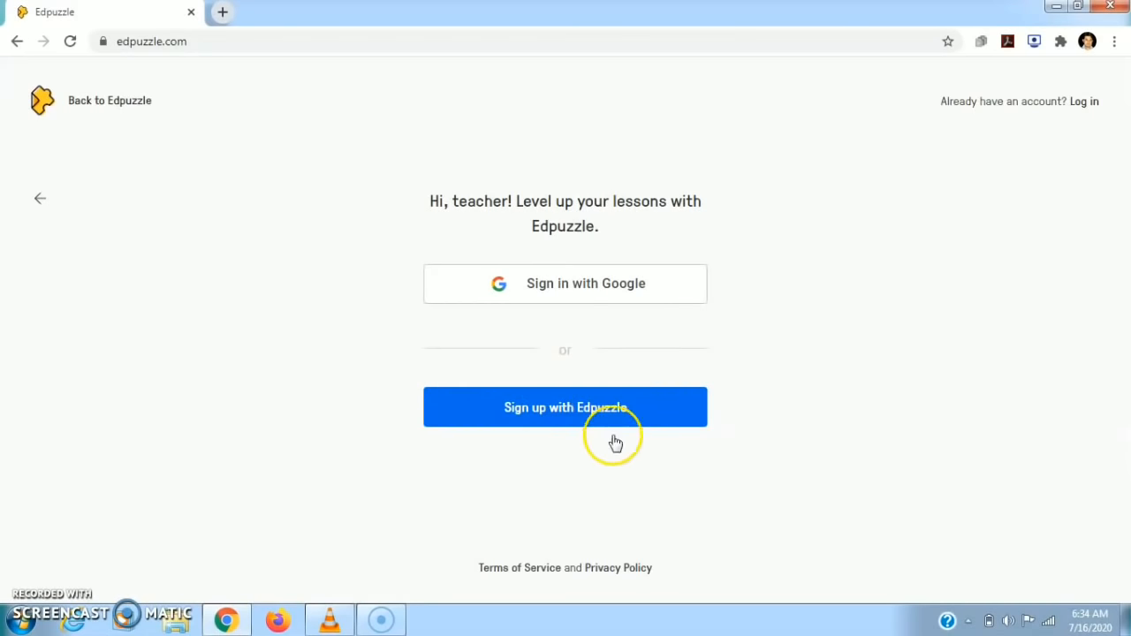
{"action": "left_click", "coordinate": [556, 283]}
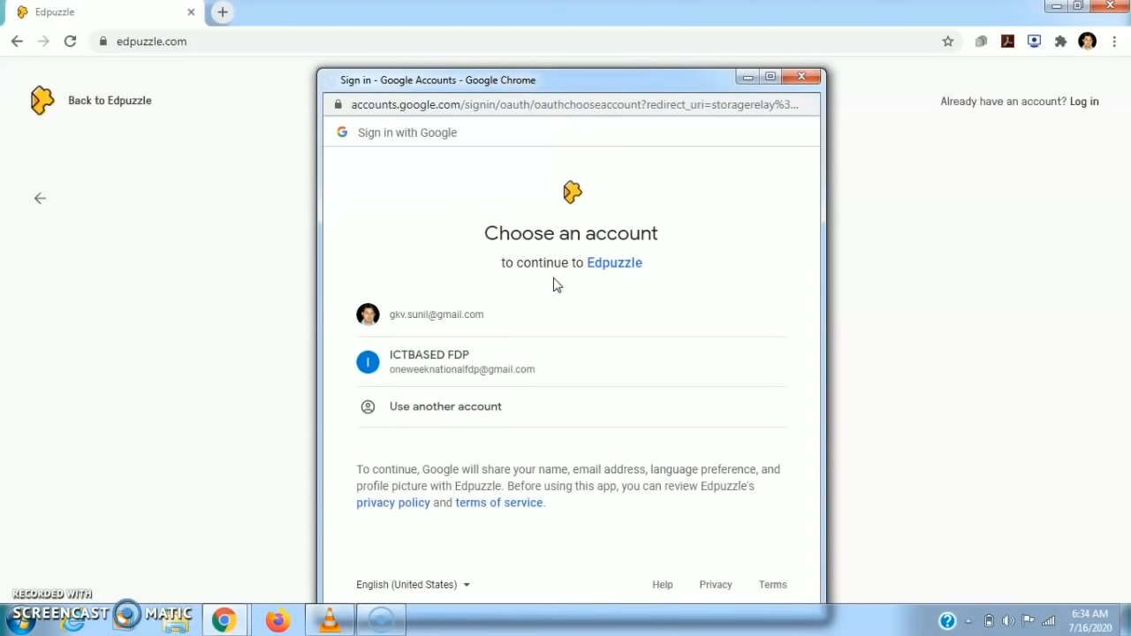
{"action": "left_click", "coordinate": [436, 361]}
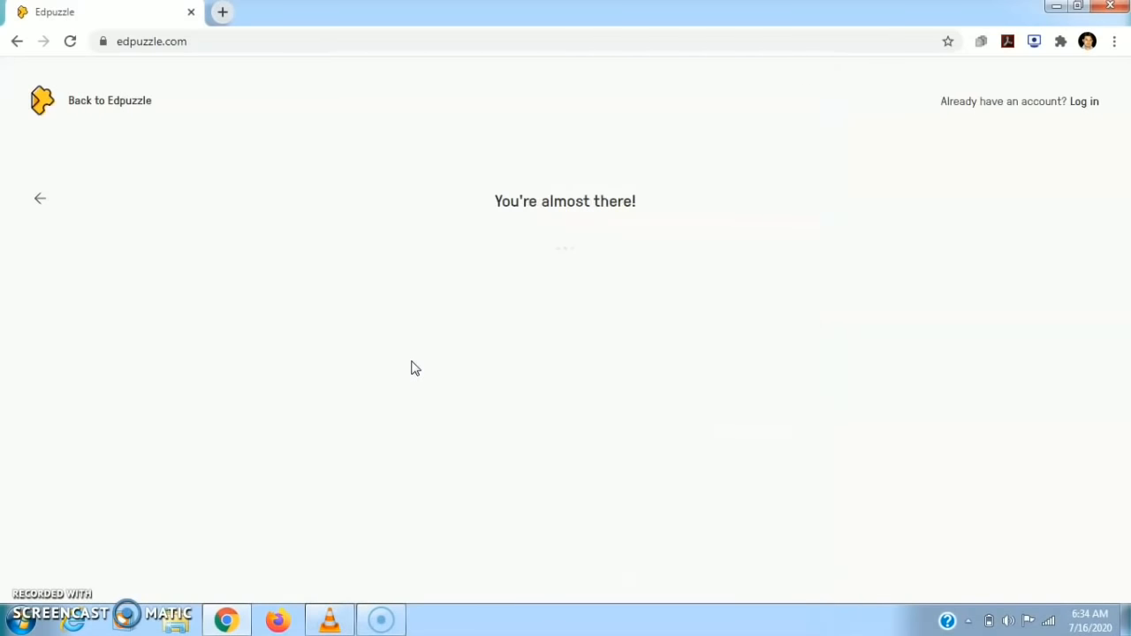
Step: Enter the account password, agree to the terms and create the new account, declining to save the password in the browser
{"action": "left_click", "coordinate": [498, 463]}
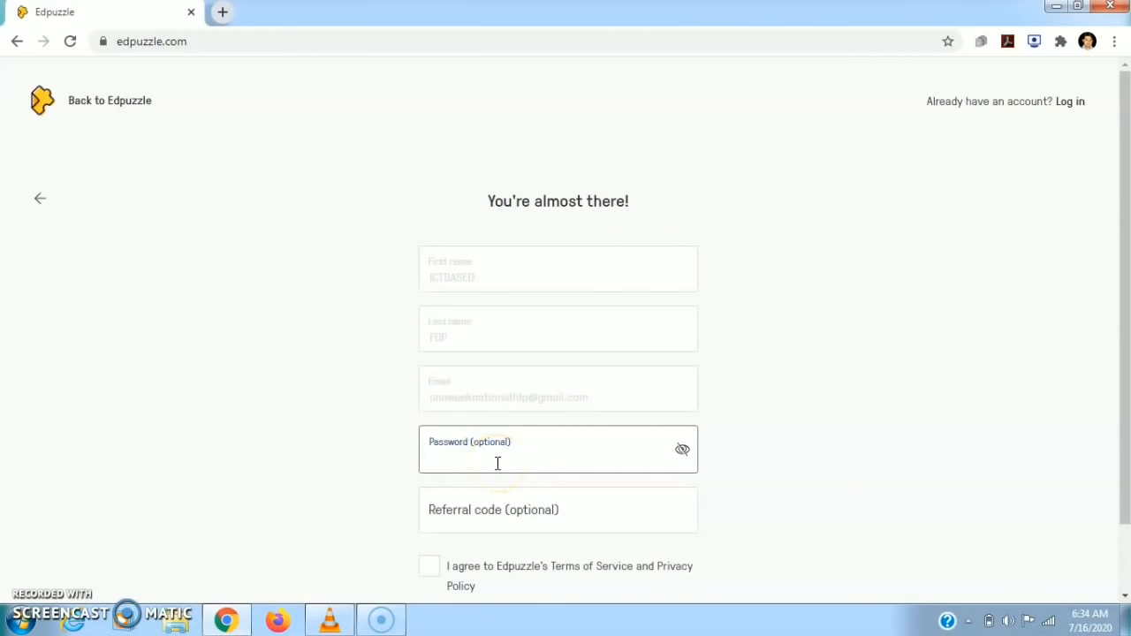
{"action": "type", "text": "••••••••••"}
{"action": "left_click", "coordinate": [428, 568]}
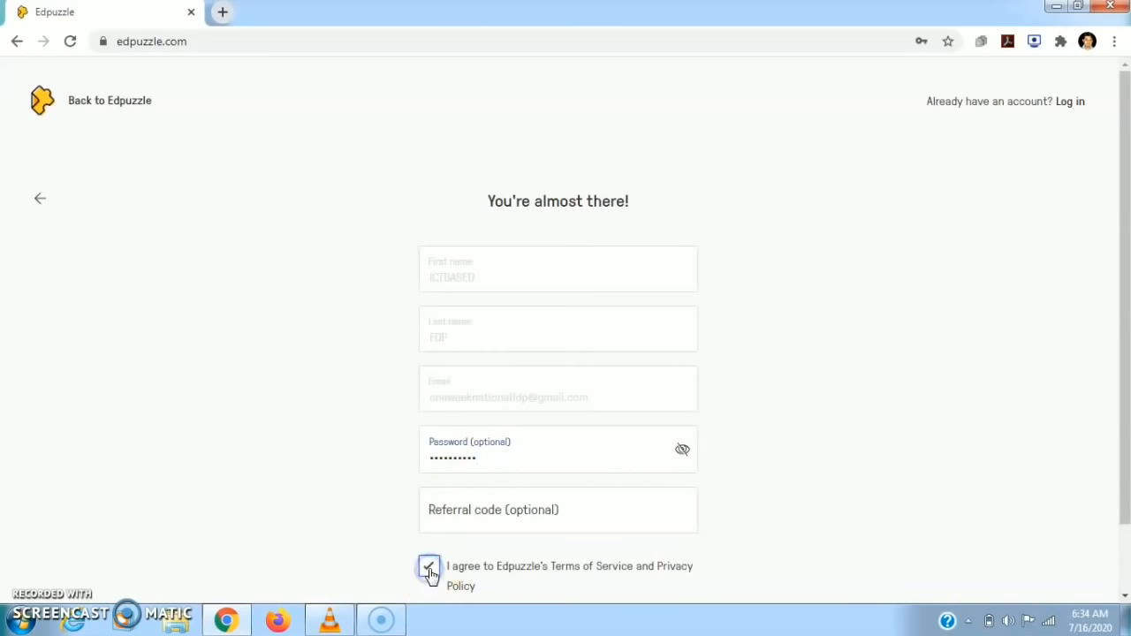
{"action": "left_click_drag", "start_coordinate": [1124, 480], "coordinate": [1125, 545]}
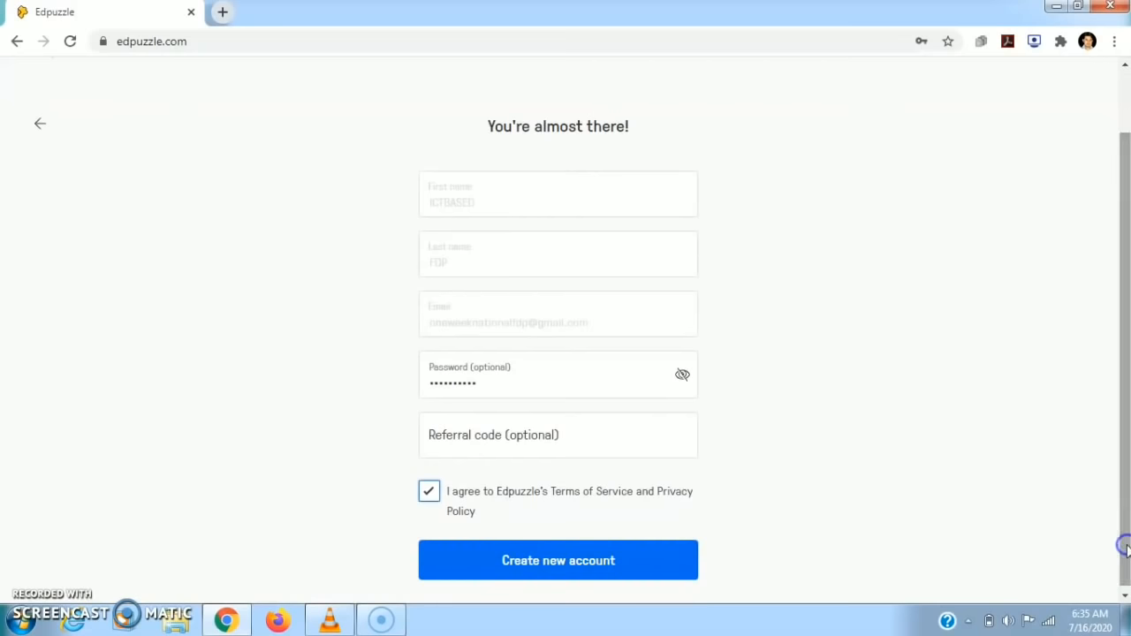
{"action": "left_click", "coordinate": [565, 570]}
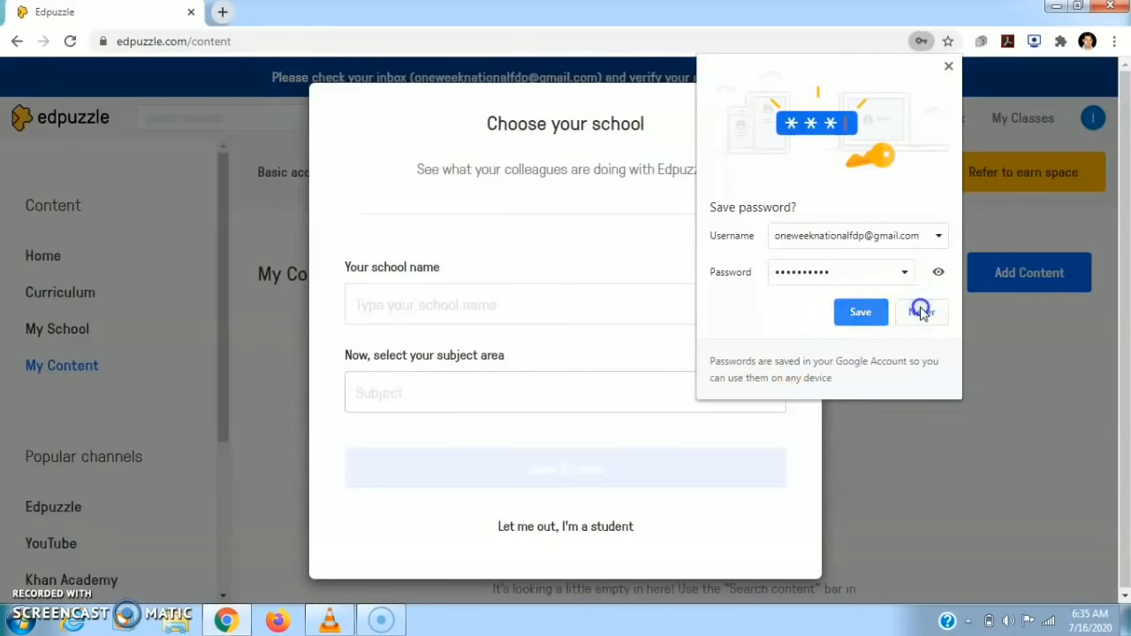
{"action": "left_click", "coordinate": [920, 313]}
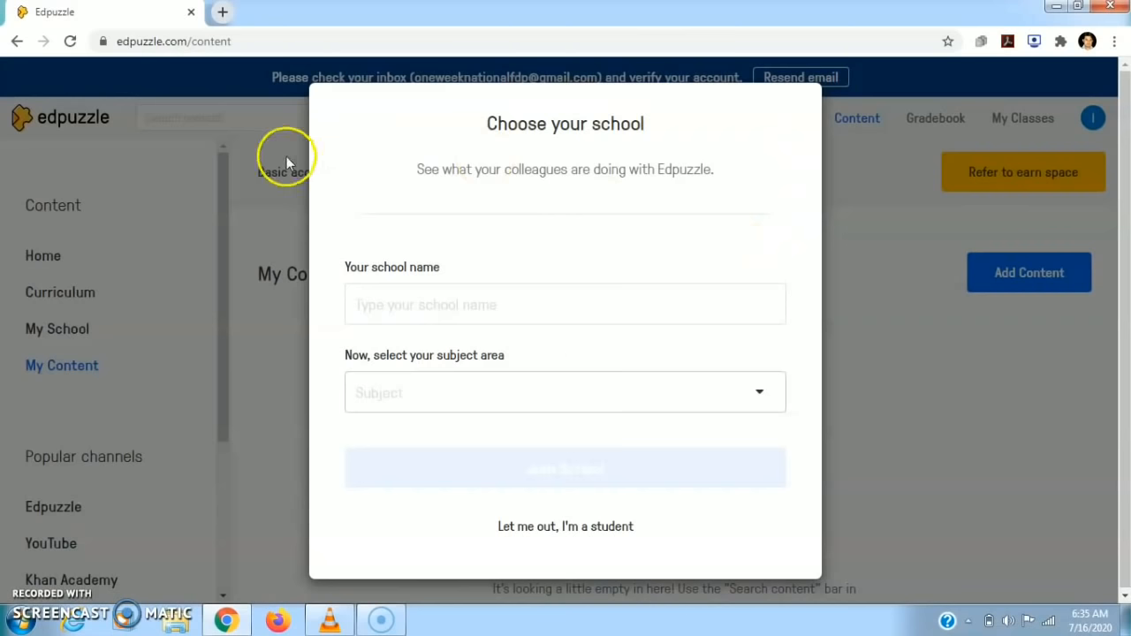
{"action": "left_click", "coordinate": [421, 295]}
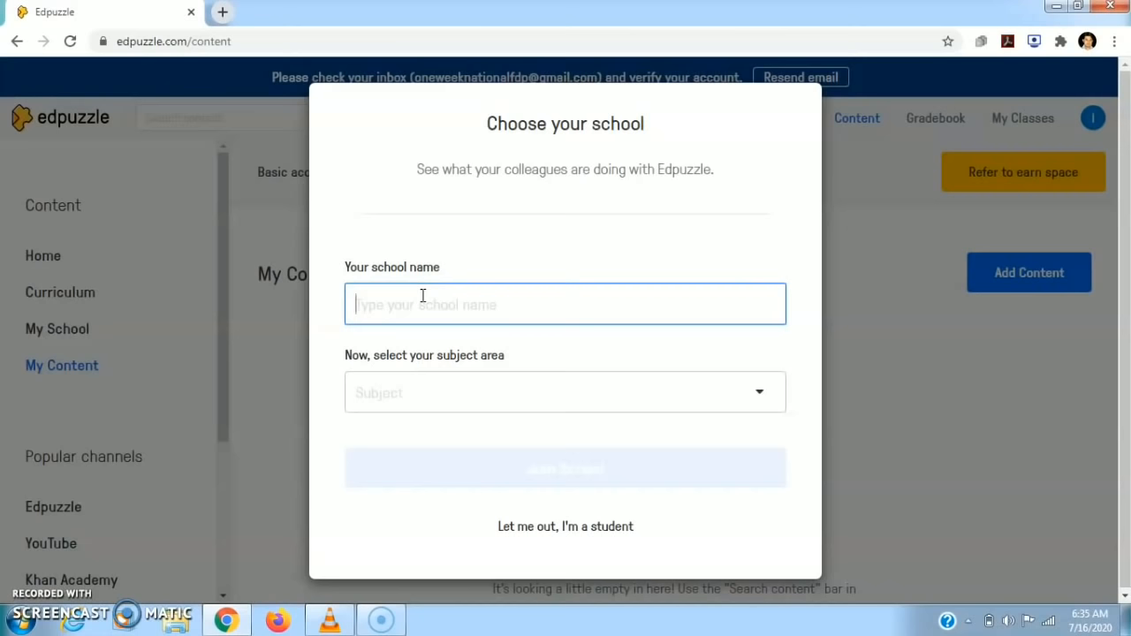
{"action": "type", "text": "meer"}
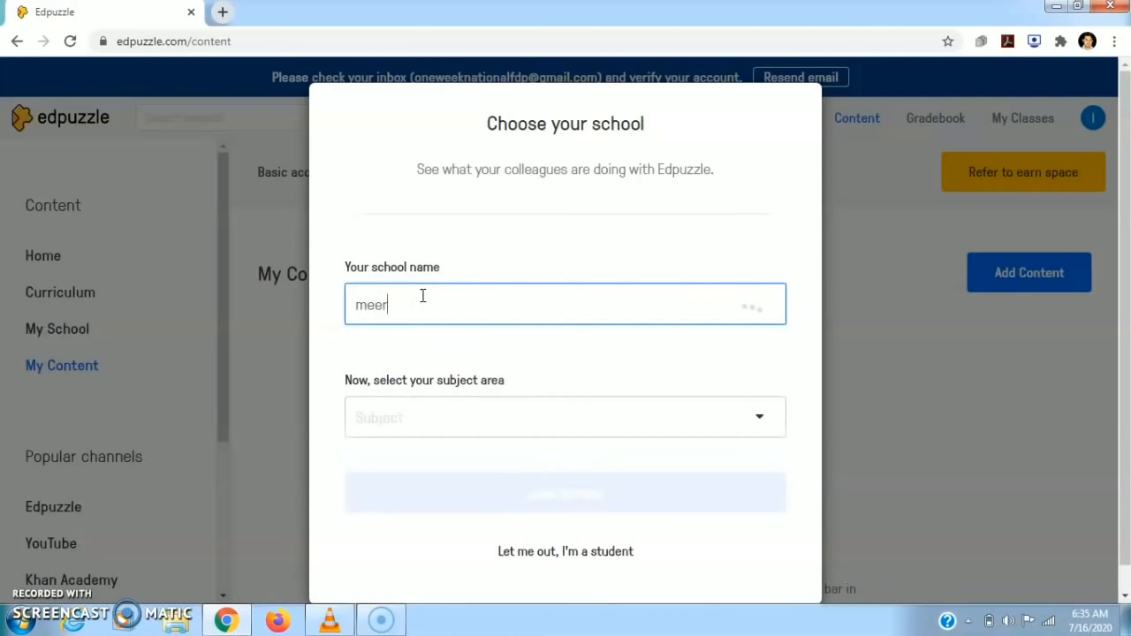
{"action": "type", "text": "ut public s"}
{"action": "key", "text": "BackSpace"}
{"action": "key", "text": "BackSpace"}
{"action": "key", "text": "BackSpace"}
{"action": "key", "text": "BackSpace"}
{"action": "key", "text": "BackSpace"}
{"action": "key", "text": "BackSpace"}
{"action": "key", "text": "BackSpace"}
{"action": "key", "text": "BackSpace"}
{"action": "key", "text": "BackSpace"}
{"action": "key", "text": "BackSpace"}
{"action": "key", "text": "BackSpace"}
{"action": "key", "text": "BackSpace"}
{"action": "key", "text": "BackSpace"}
{"action": "key", "text": "BackSpace"}
{"action": "key", "text": "BackSpace"}
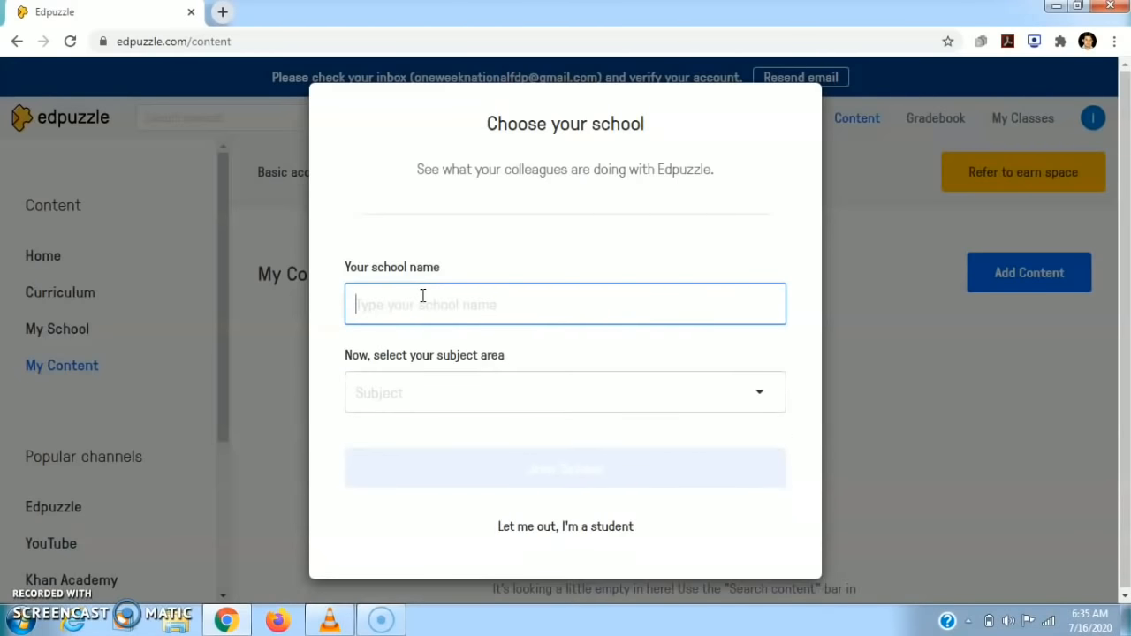
Step: Try to find the school under the name "ccs university meerut" without picking a suggested school
{"action": "type", "text": "ccs"}
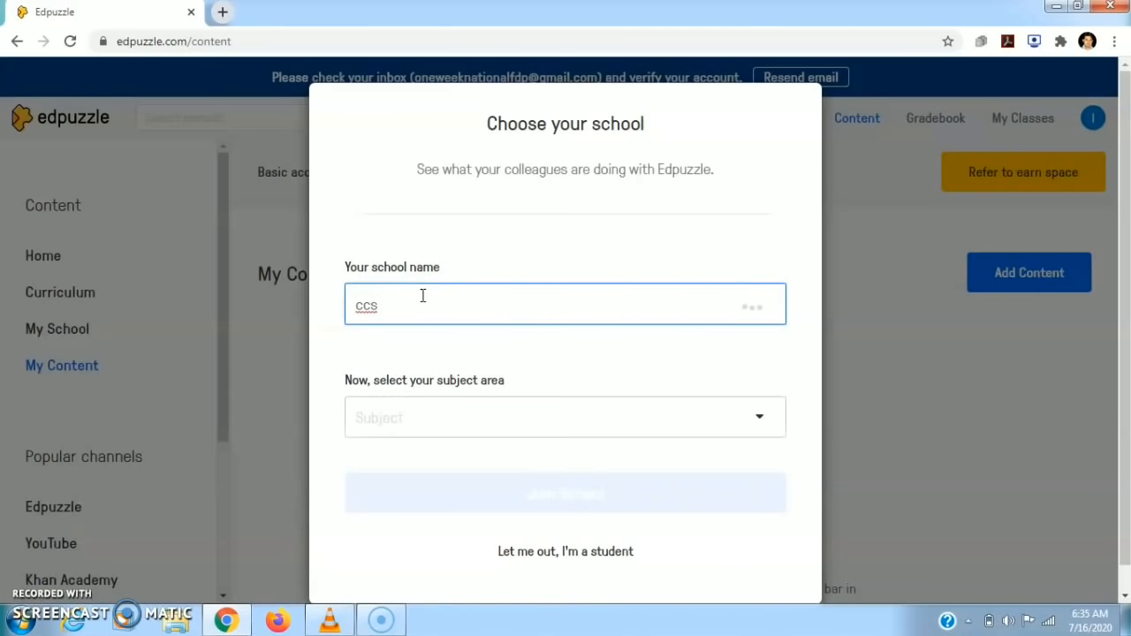
{"action": "type", "text": " university meerut"}
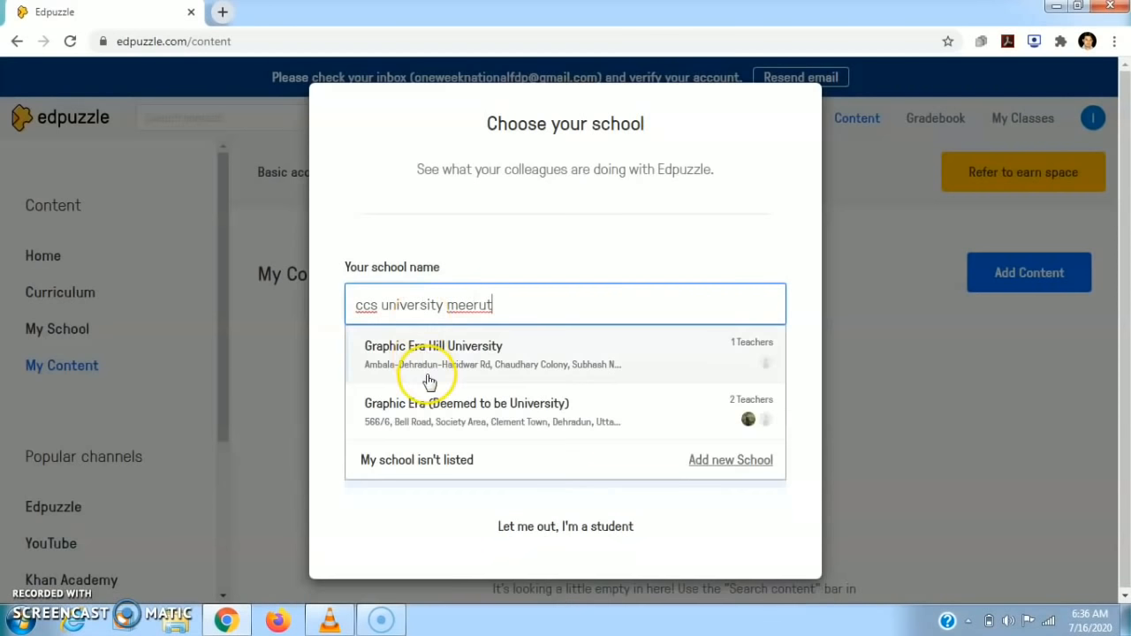
{"action": "left_click", "coordinate": [320, 377]}
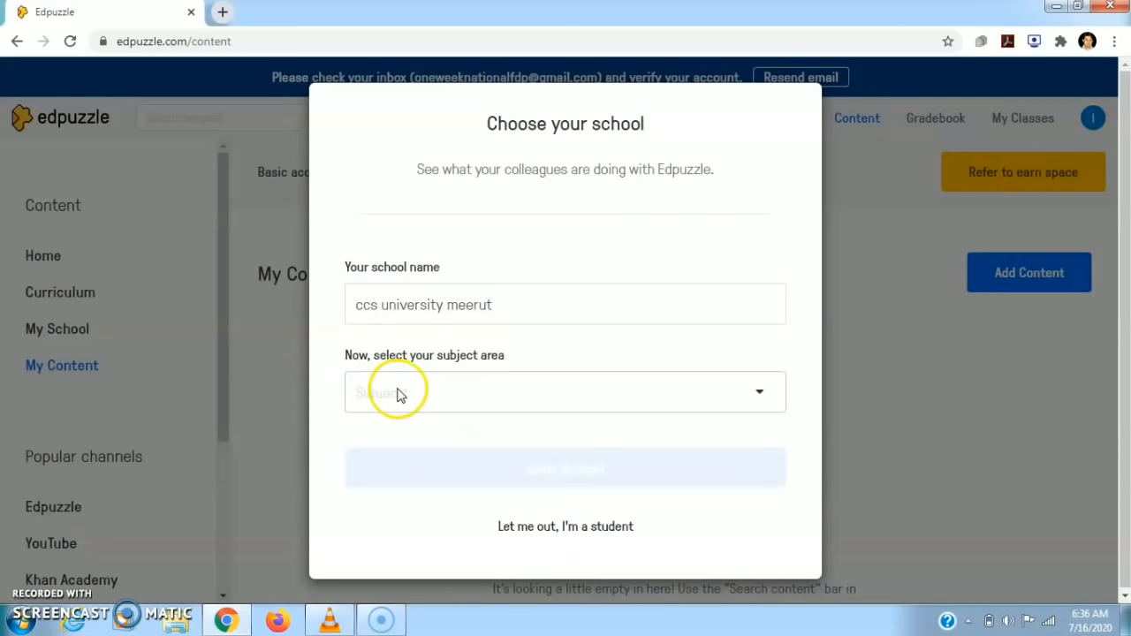
Step: Select Computers as the subject area and try to join the school
{"action": "left_click", "coordinate": [456, 394]}
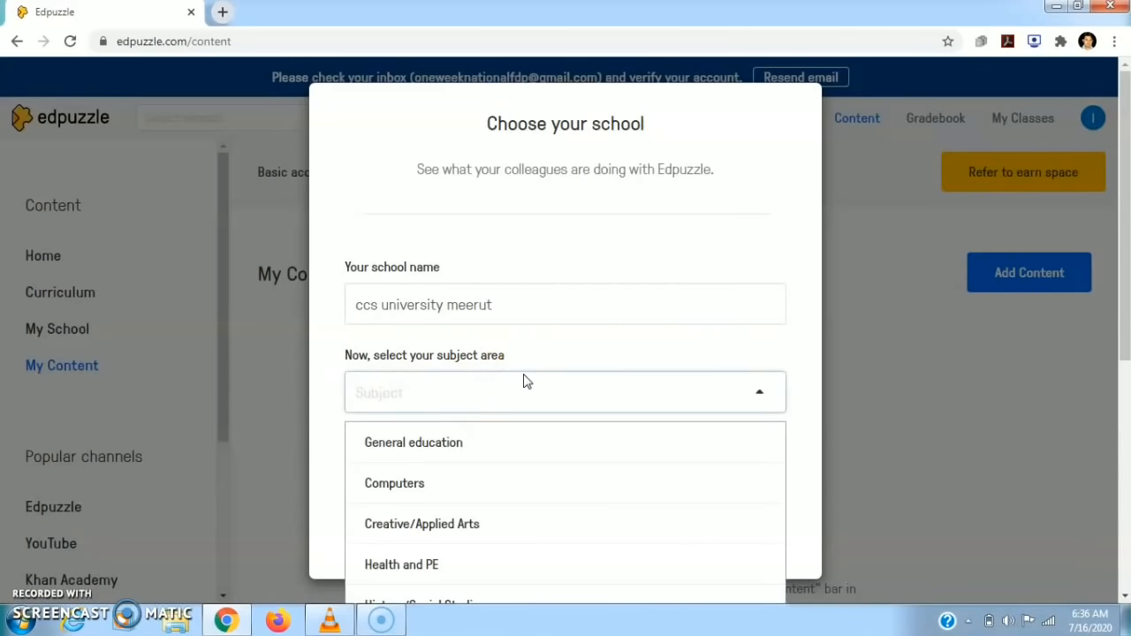
{"action": "left_click", "coordinate": [415, 486]}
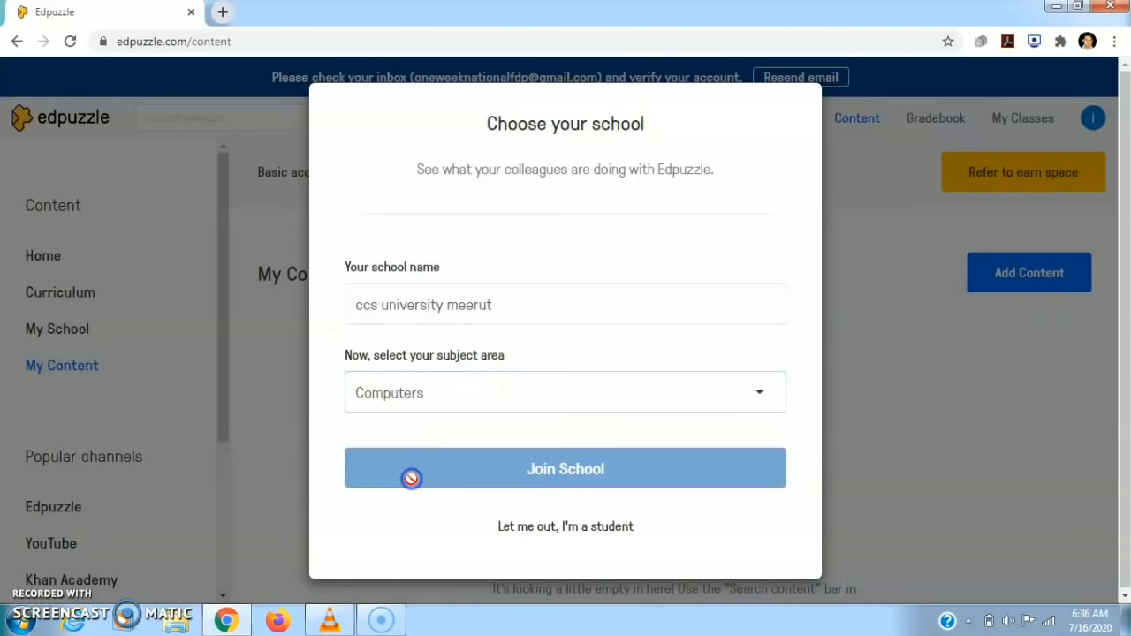
{"action": "left_click", "coordinate": [412, 475]}
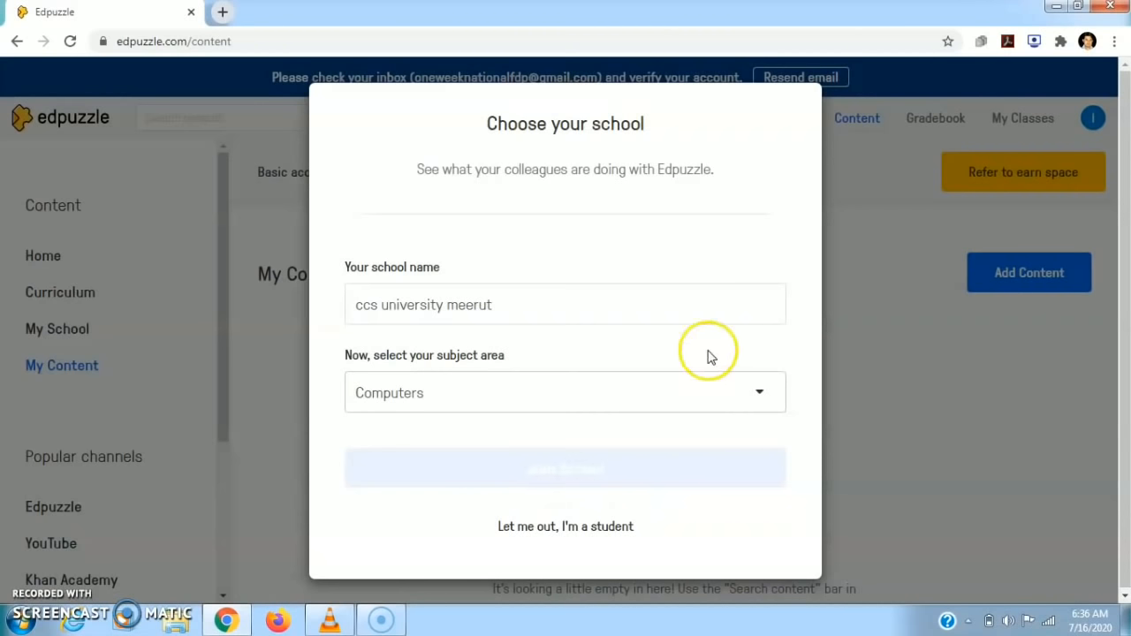
{"action": "left_click", "coordinate": [520, 474]}
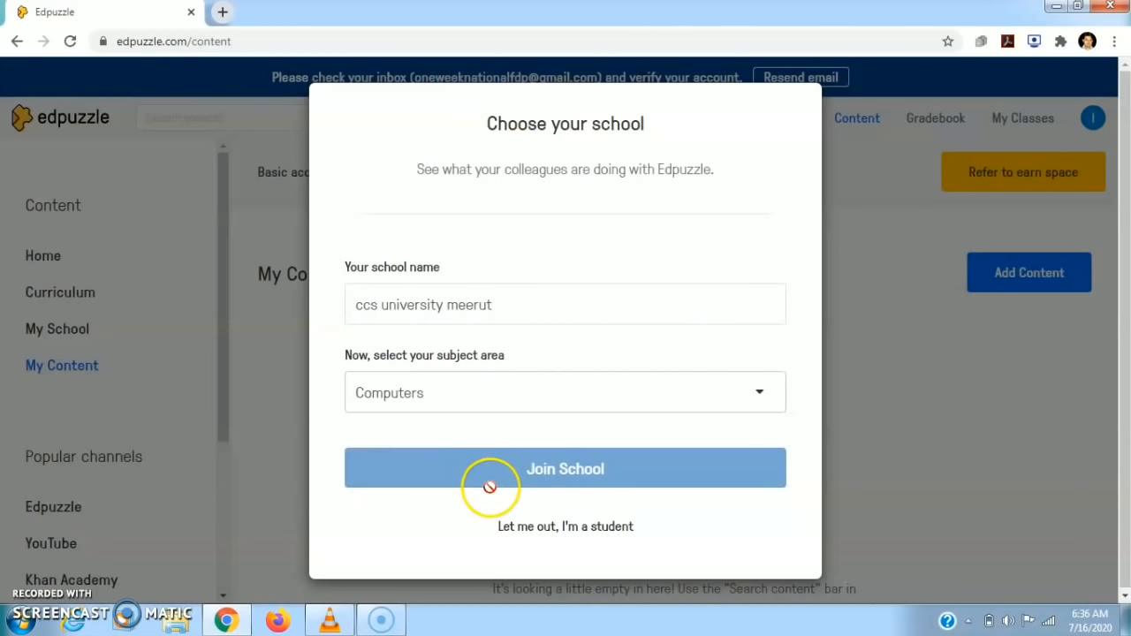
{"action": "left_click", "coordinate": [520, 472]}
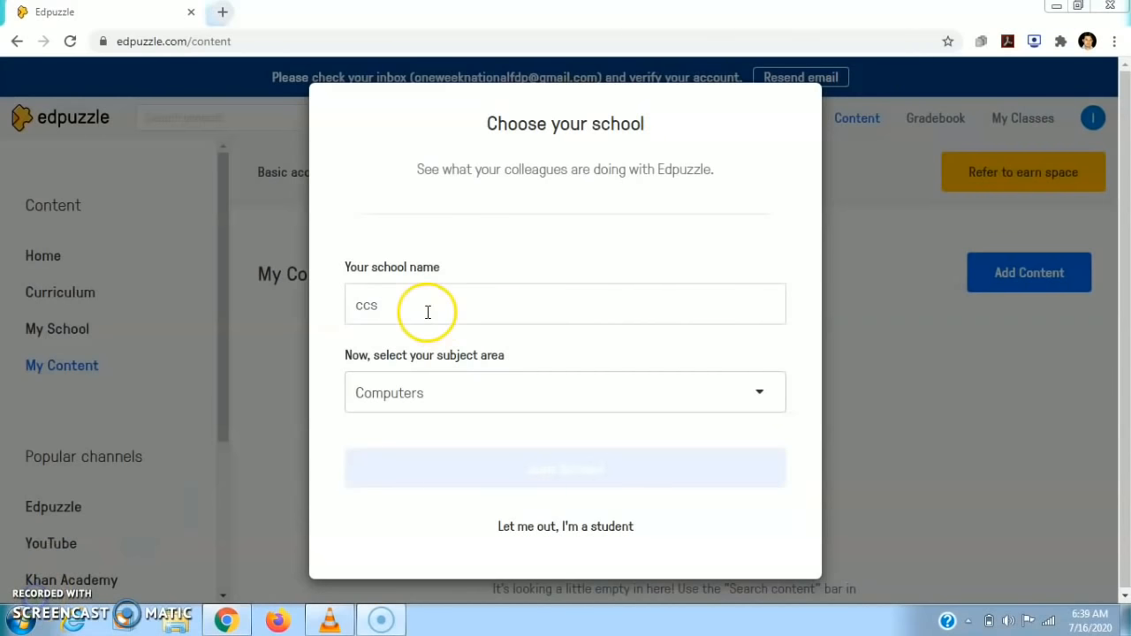
Step: Re-enter the school name as "ccs" and choose to add it as a new, unlisted school
{"action": "left_click", "coordinate": [428, 312]}
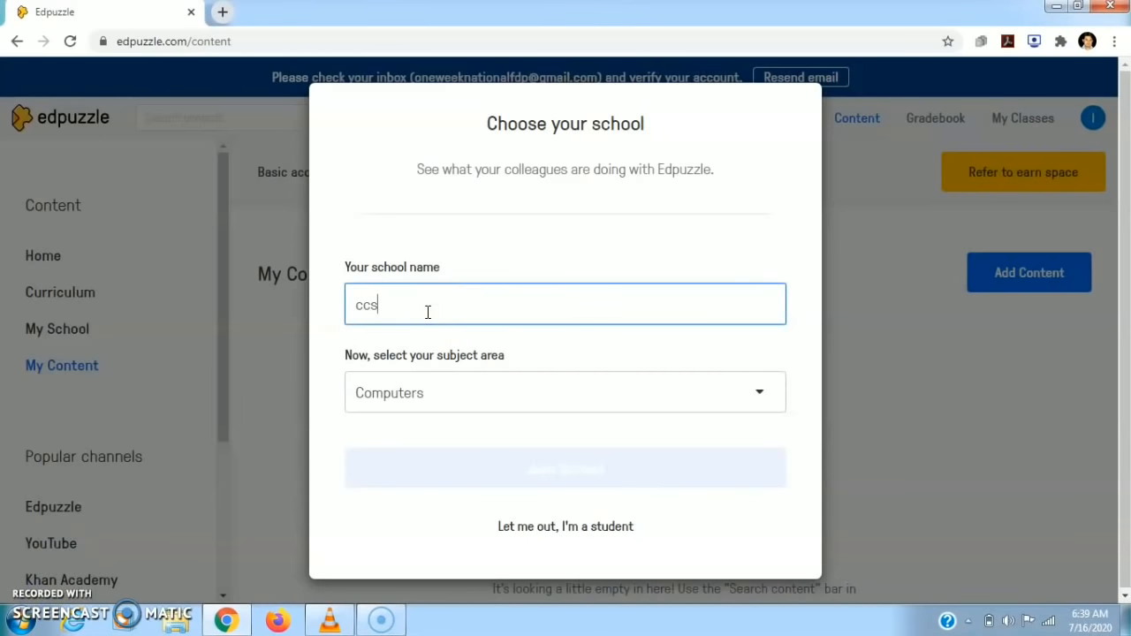
{"action": "key", "text": "BackSpace"}
{"action": "key", "text": "BackSpace"}
{"action": "key", "text": "BackSpace"}
{"action": "type", "text": "cc"}
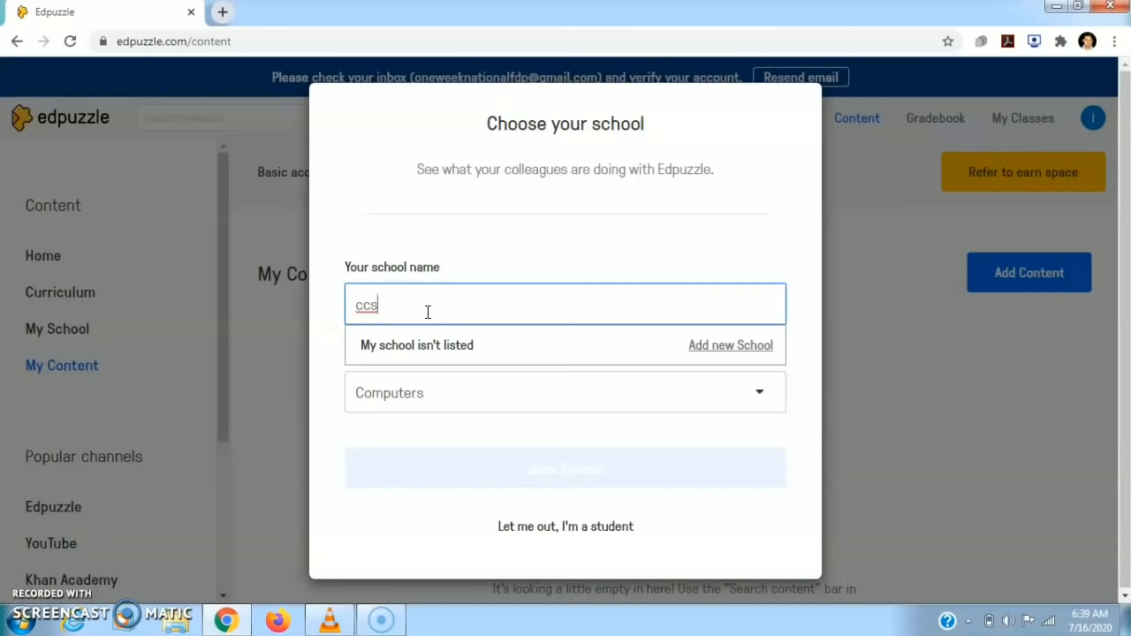
{"action": "left_click", "coordinate": [737, 348]}
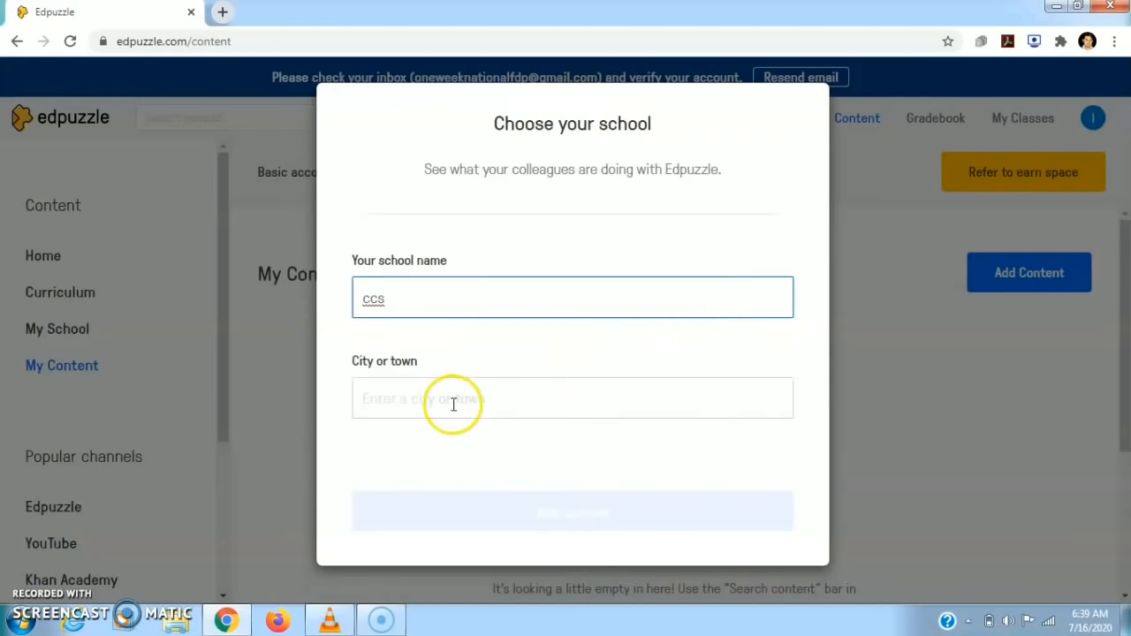
Step: Set the school's city to Meerut, Uttar Pradesh, India and add it as new instead of using a suggested school
{"action": "left_click", "coordinate": [448, 406]}
{"action": "type", "text": "meerut"}
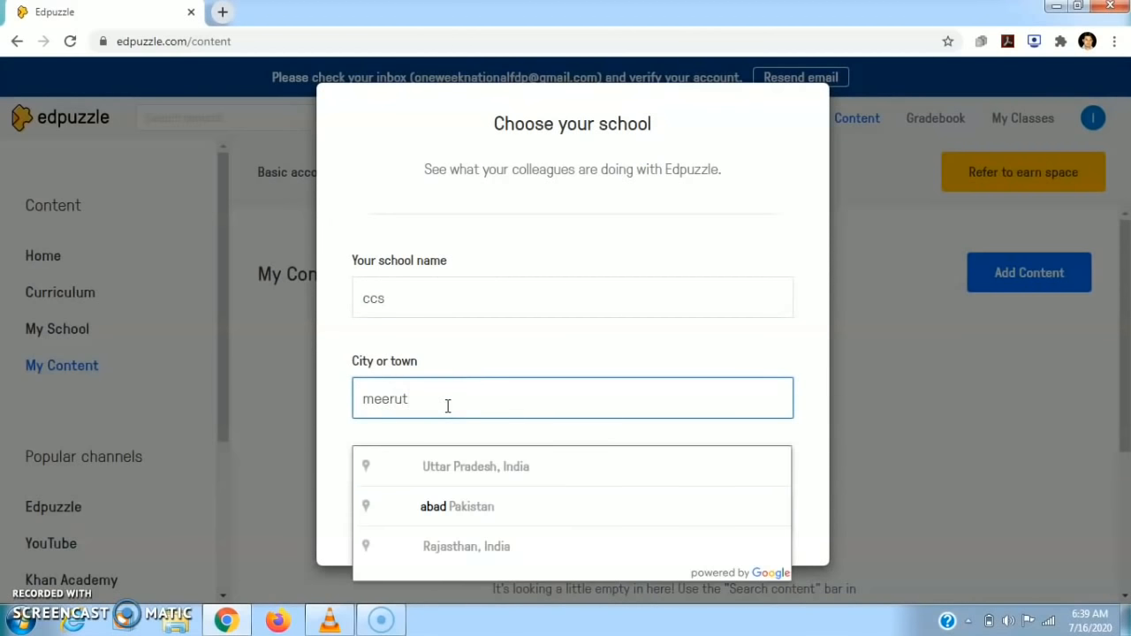
{"action": "left_click", "coordinate": [463, 471]}
{"action": "left_click", "coordinate": [487, 504]}
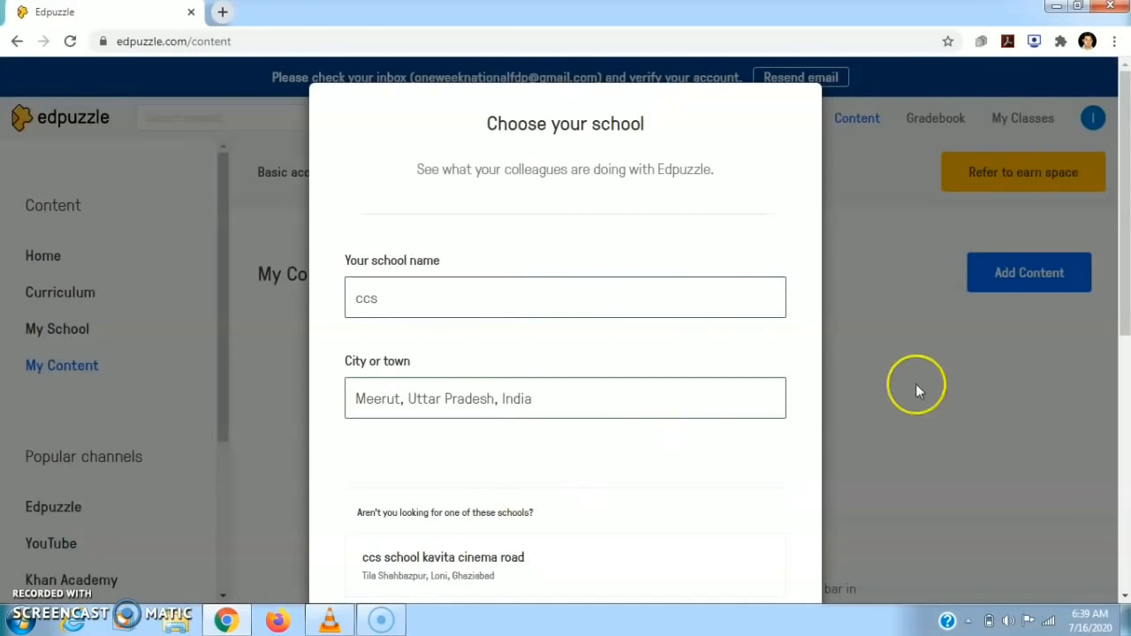
{"action": "left_click_drag", "start_coordinate": [1126, 281], "coordinate": [1126, 552]}
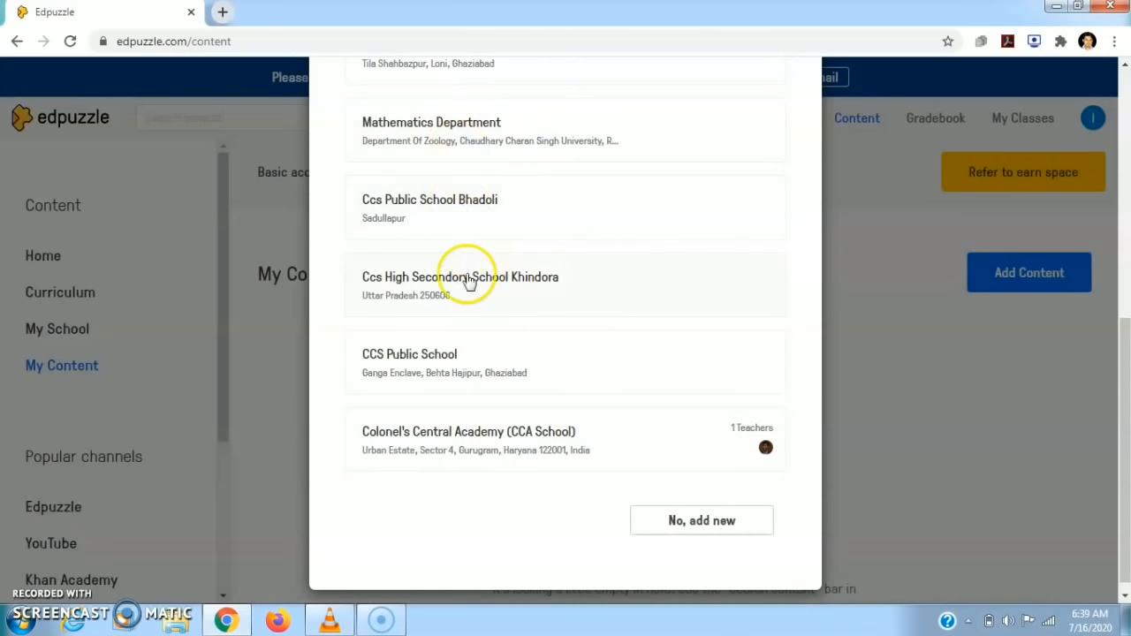
{"action": "left_click", "coordinate": [676, 522]}
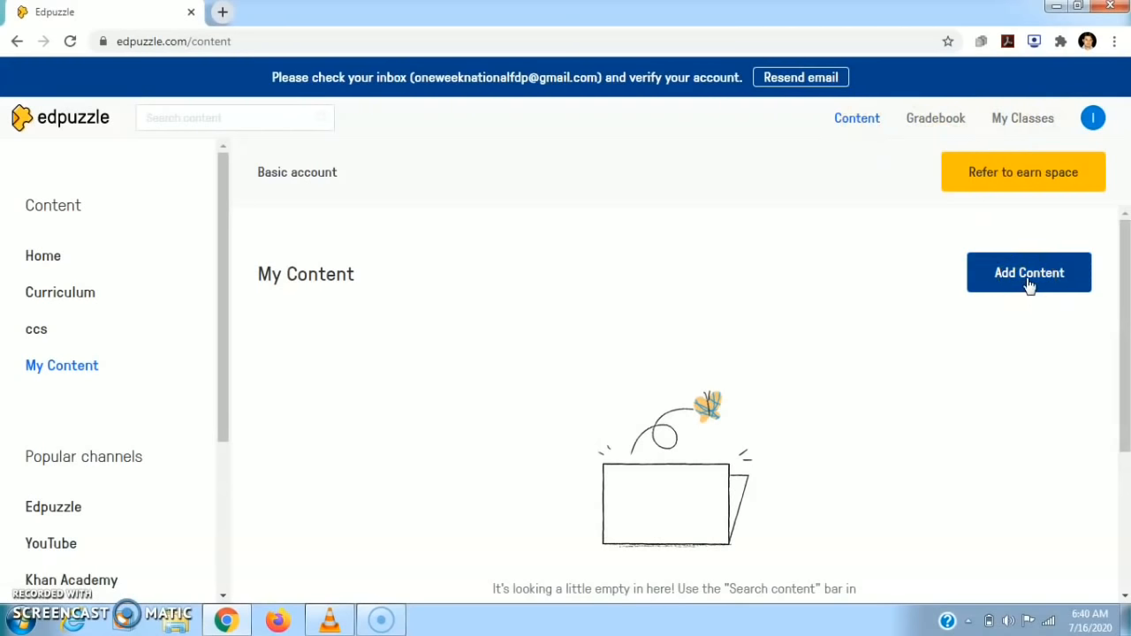
Step: Start adding a new class in My Classes and name it "Msc"
{"action": "left_click", "coordinate": [1004, 119]}
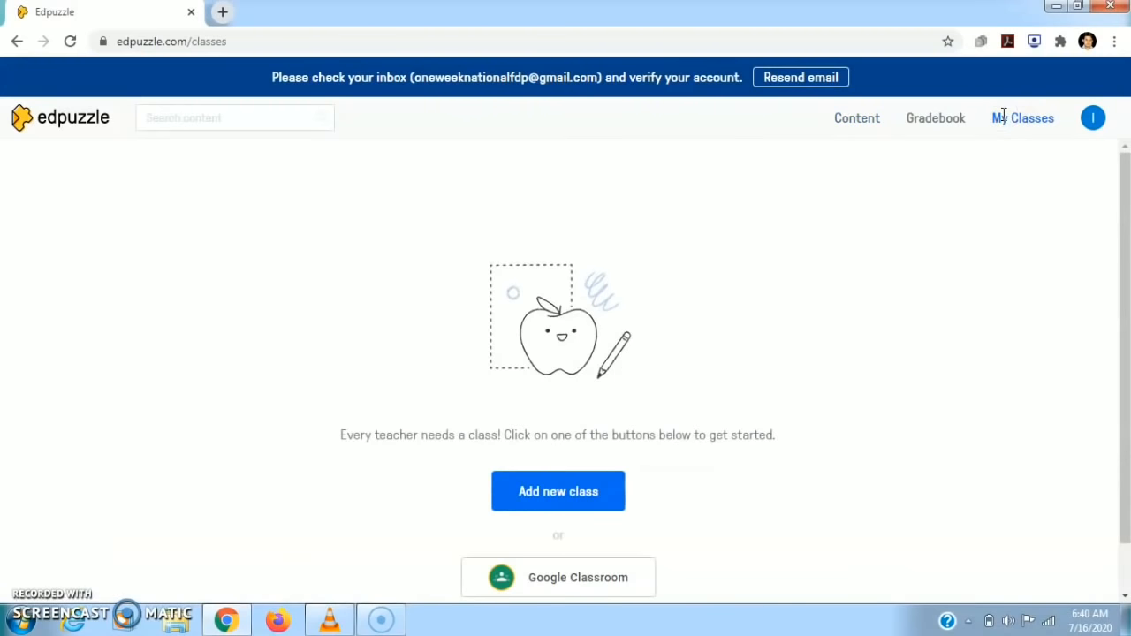
{"action": "left_click", "coordinate": [579, 493]}
{"action": "left_click", "coordinate": [469, 298]}
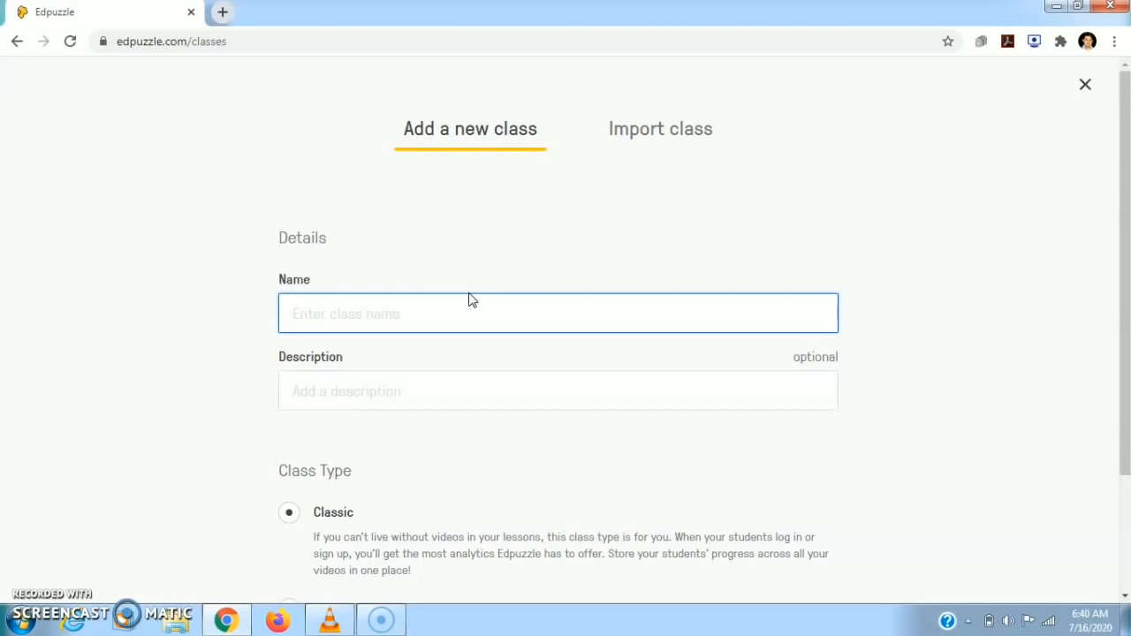
{"action": "type", "text": "Ma"}
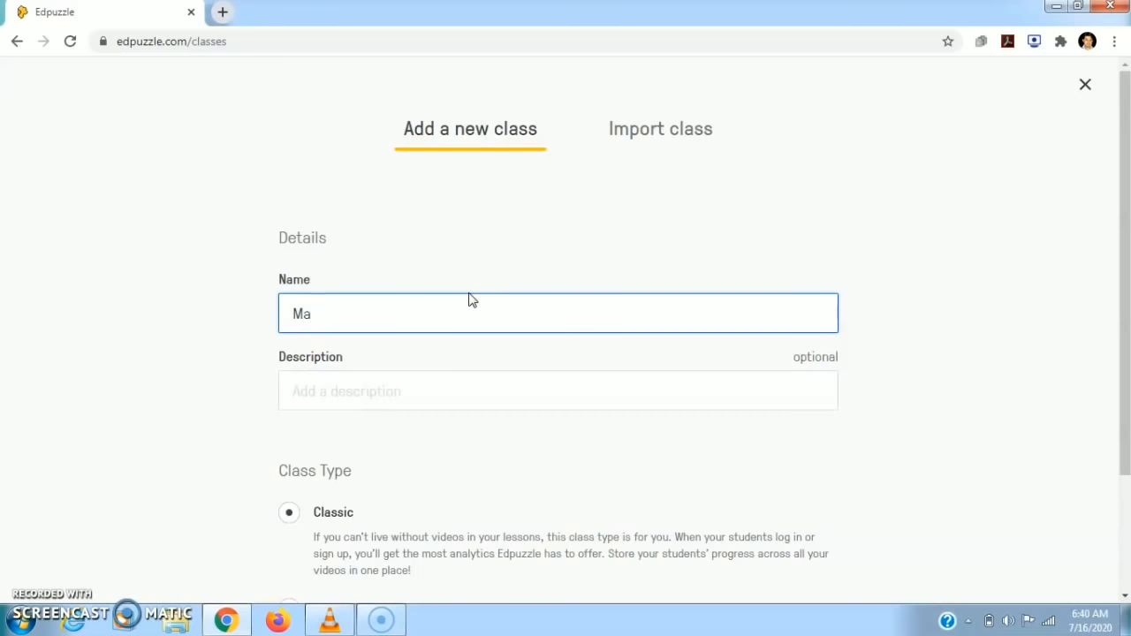
{"action": "key", "text": "BackSpace"}
{"action": "key", "text": "BackSpace"}
{"action": "type", "text": "M"}
Step: Describe the Msc class as "Algebra" and create it with the Classic class type
{"action": "left_click", "coordinate": [335, 386]}
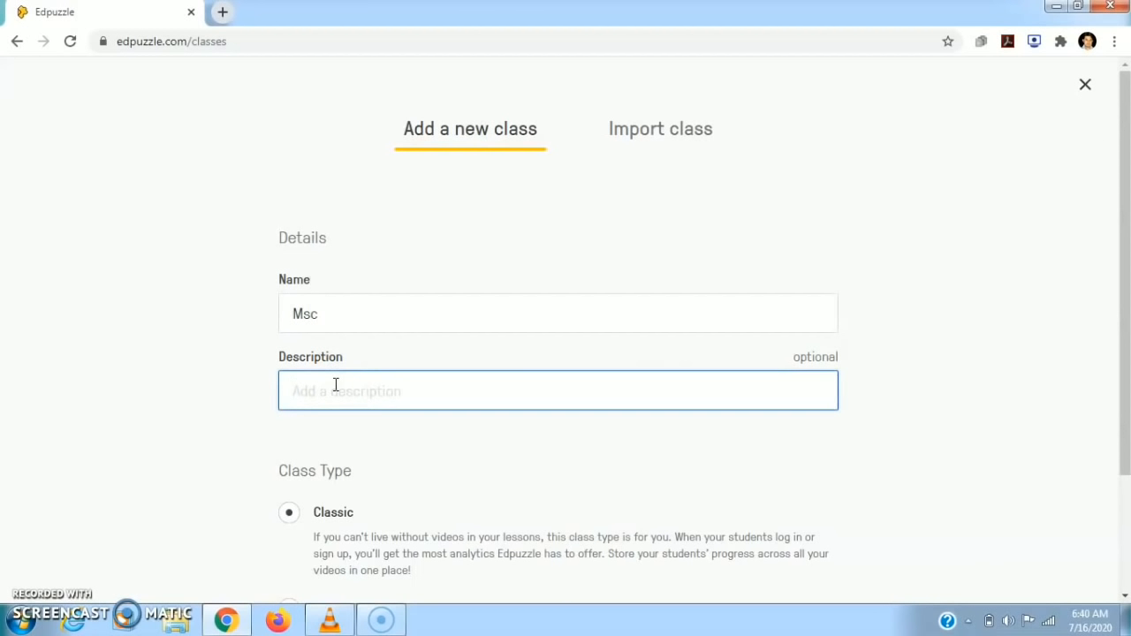
{"action": "type", "text": "Algebra"}
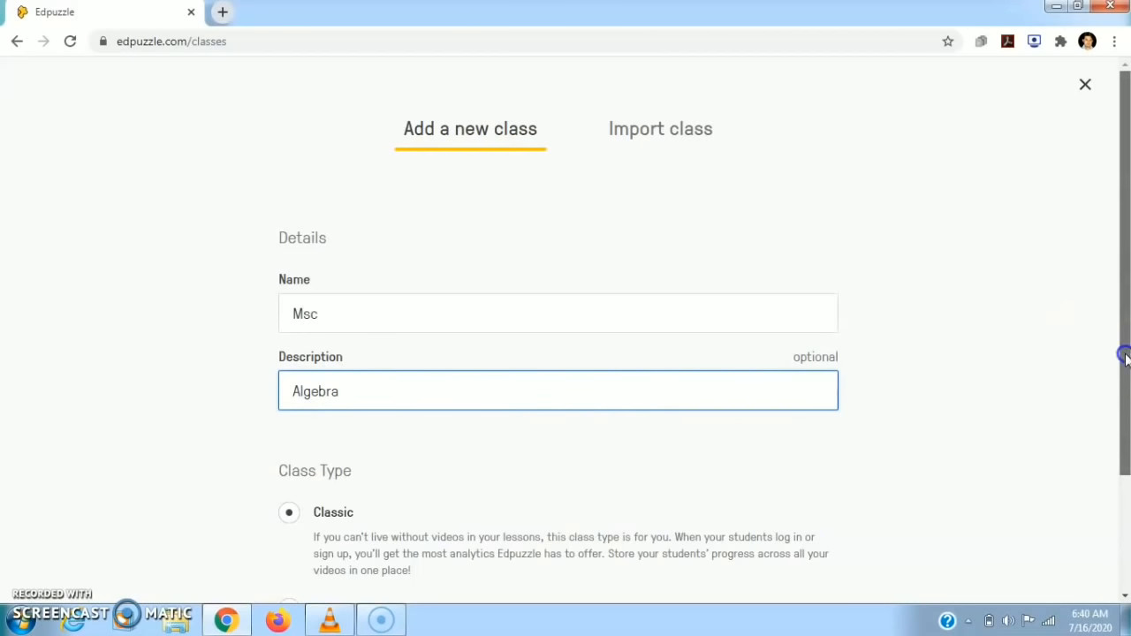
{"action": "left_click_drag", "start_coordinate": [1126, 353], "coordinate": [1126, 457]}
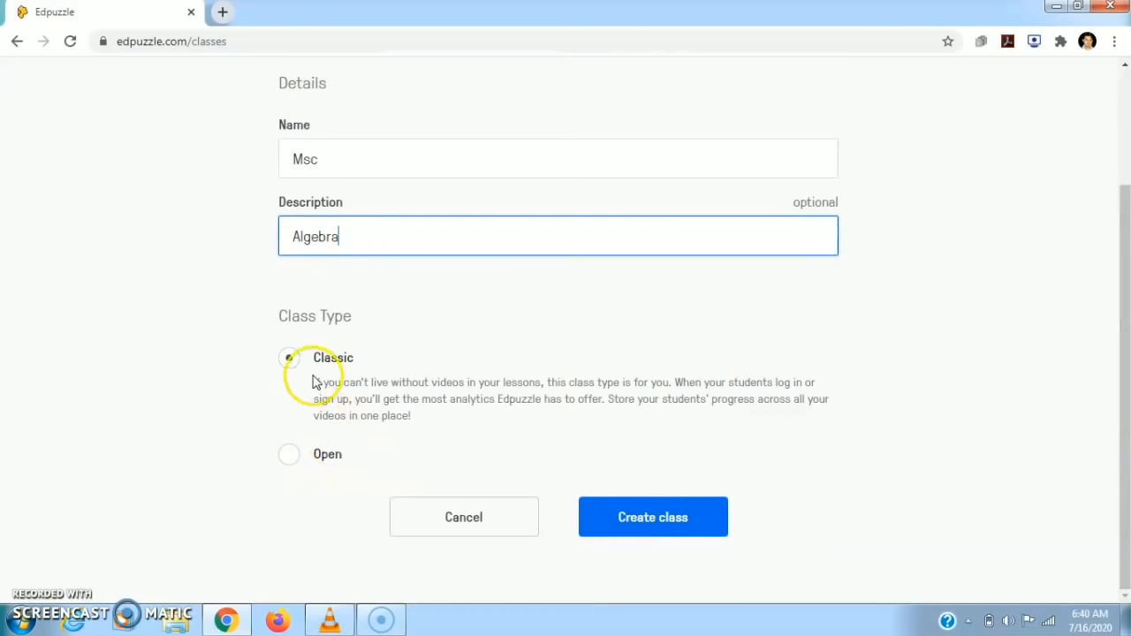
{"action": "left_click", "coordinate": [624, 525]}
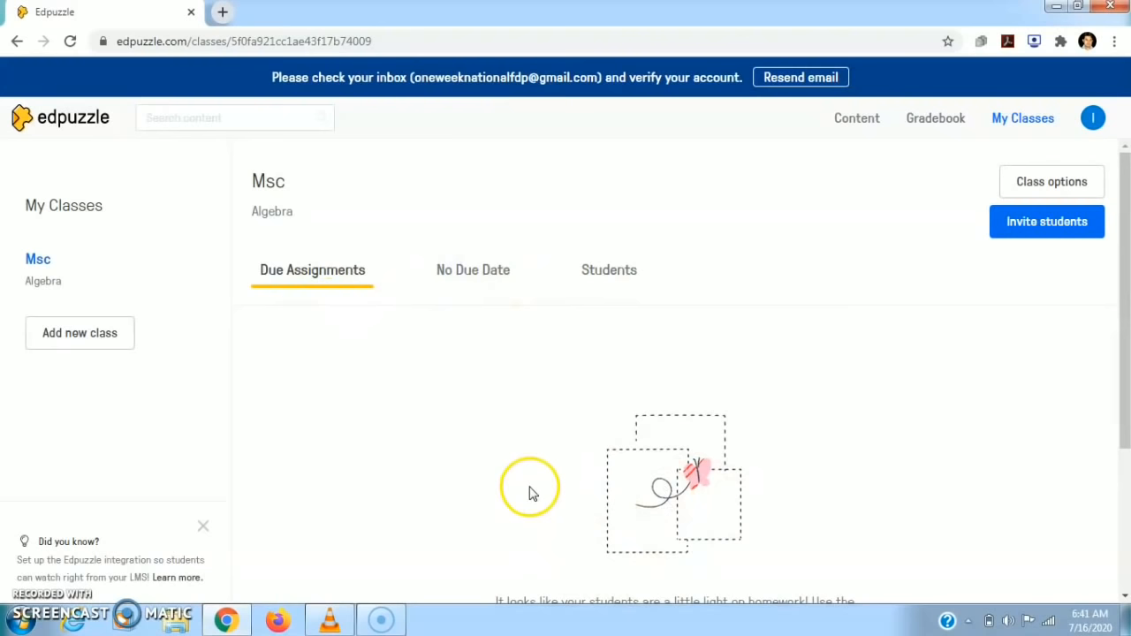
Step: Look through the Msc class's sections and try to invite students, cancelling the account verification
{"action": "left_click", "coordinate": [454, 271]}
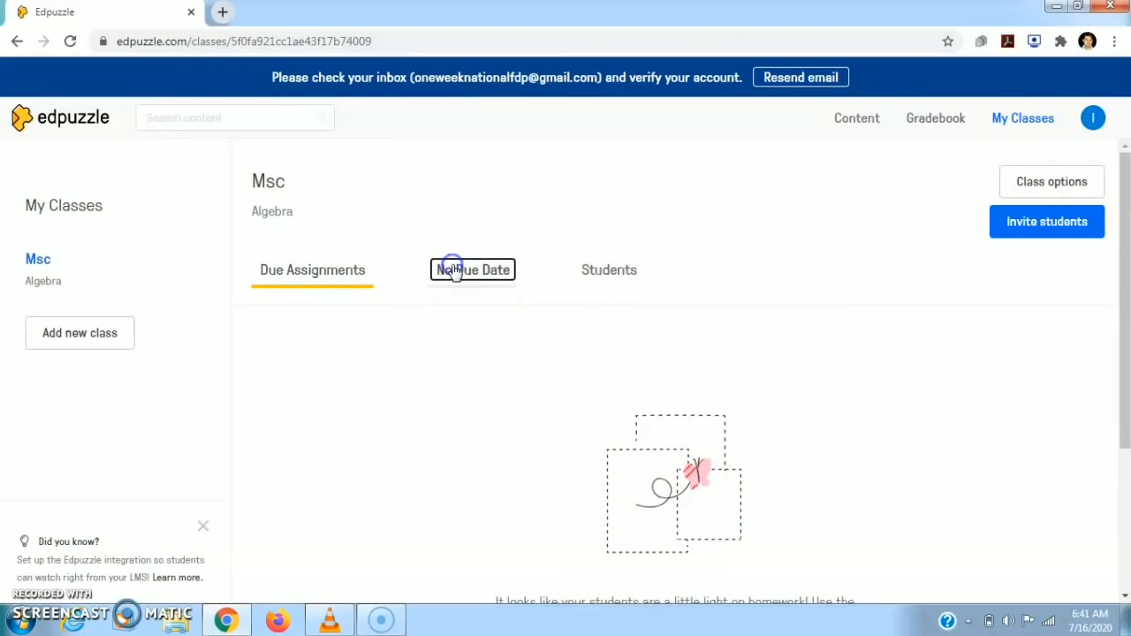
{"action": "left_click", "coordinate": [609, 273]}
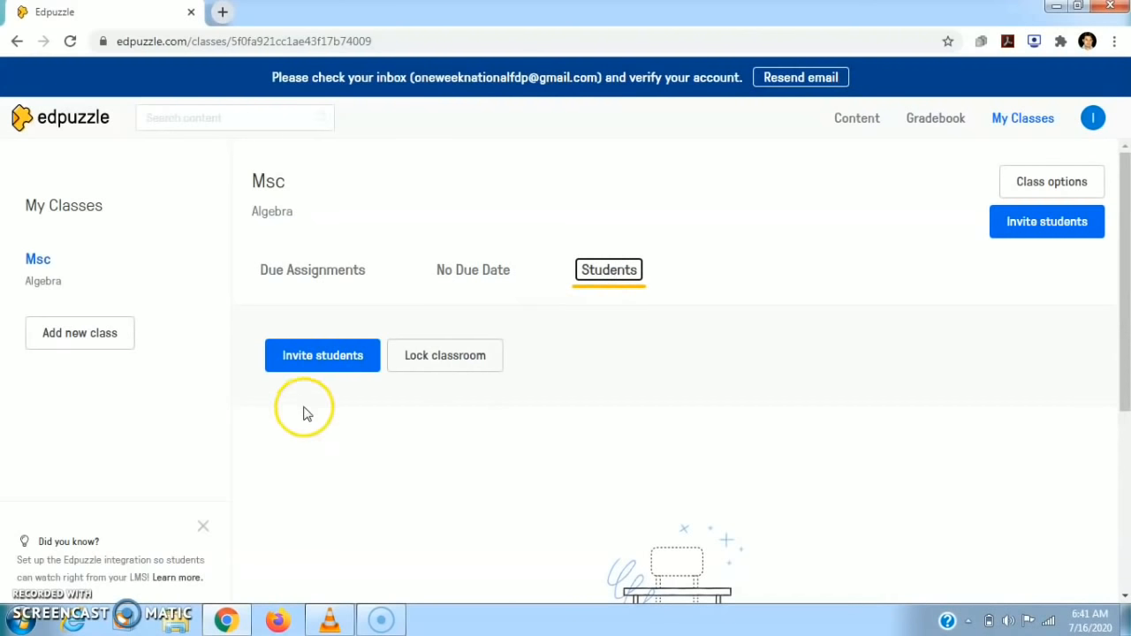
{"action": "left_click", "coordinate": [305, 357]}
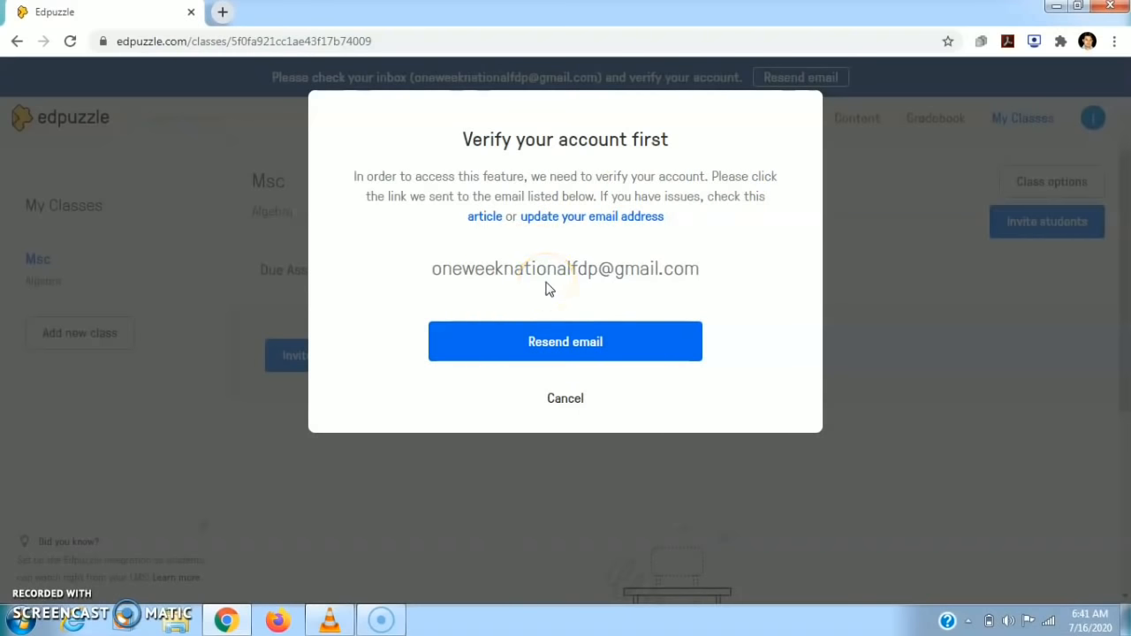
{"action": "left_click", "coordinate": [430, 275]}
{"action": "left_click_drag", "start_coordinate": [430, 275], "coordinate": [621, 309]}
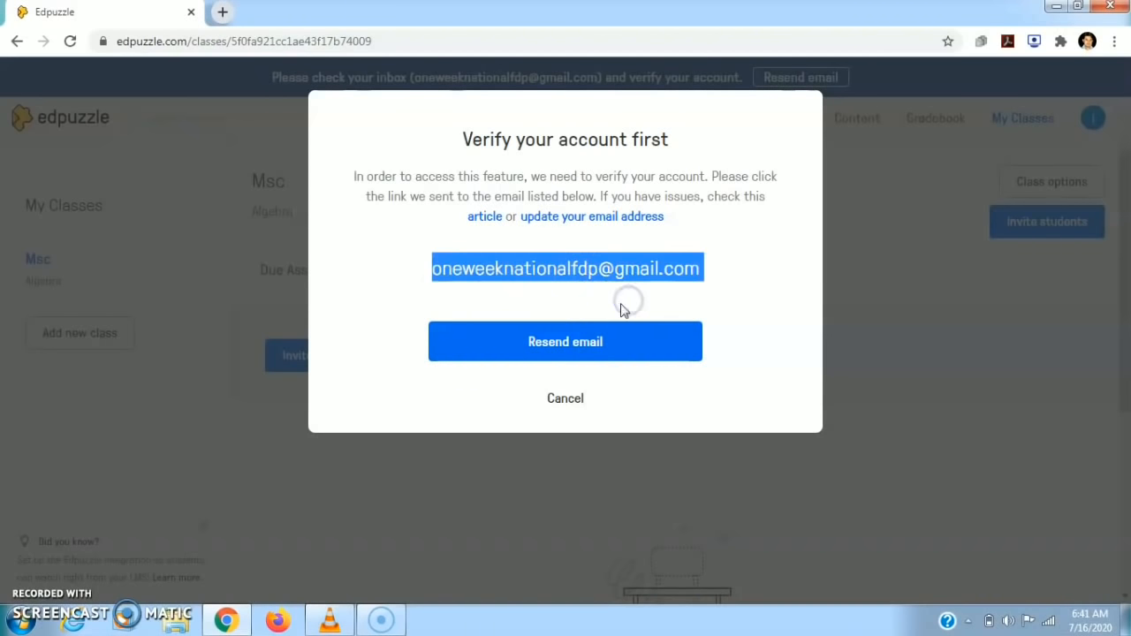
{"action": "left_click", "coordinate": [559, 401]}
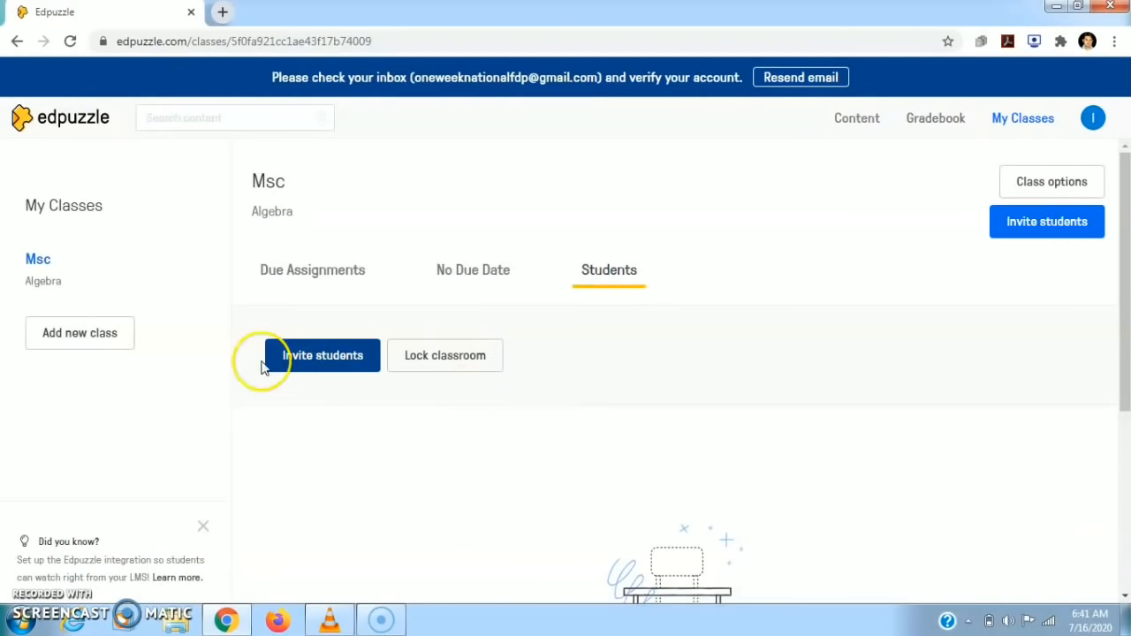
Step: Start another new class named "open" and set its class type to Open
{"action": "left_click", "coordinate": [71, 335]}
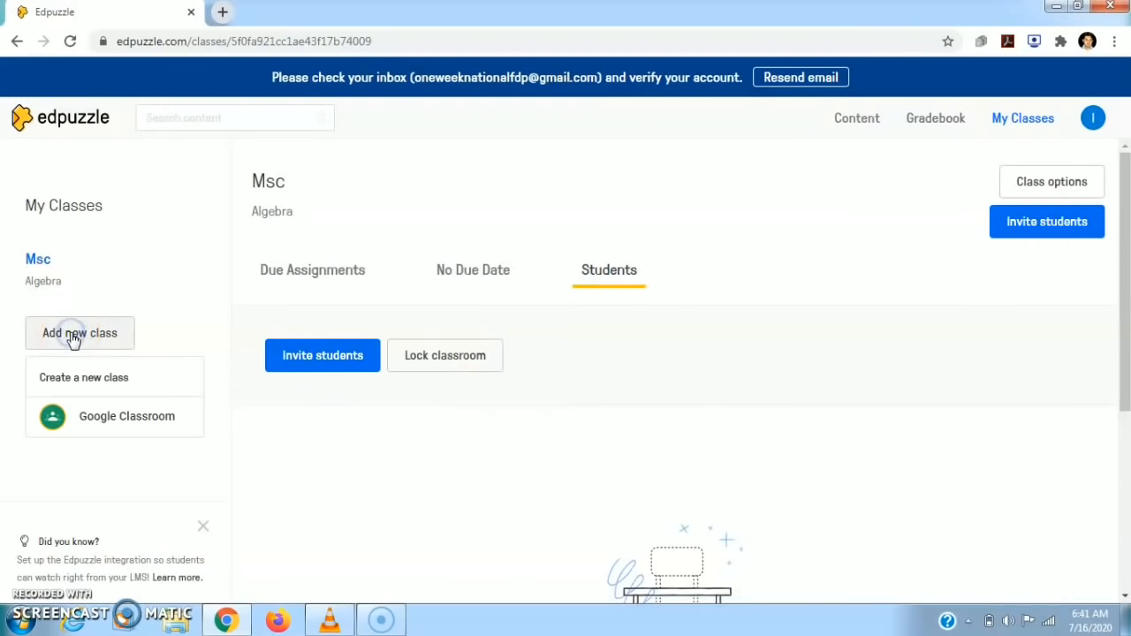
{"action": "left_click", "coordinate": [78, 376]}
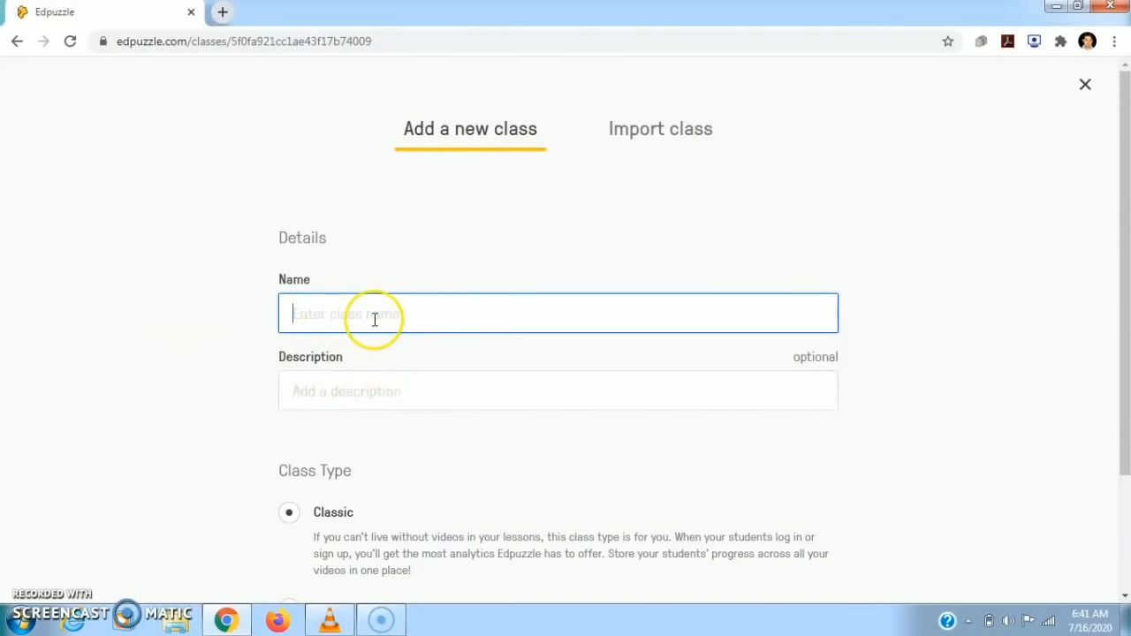
{"action": "type", "text": "open"}
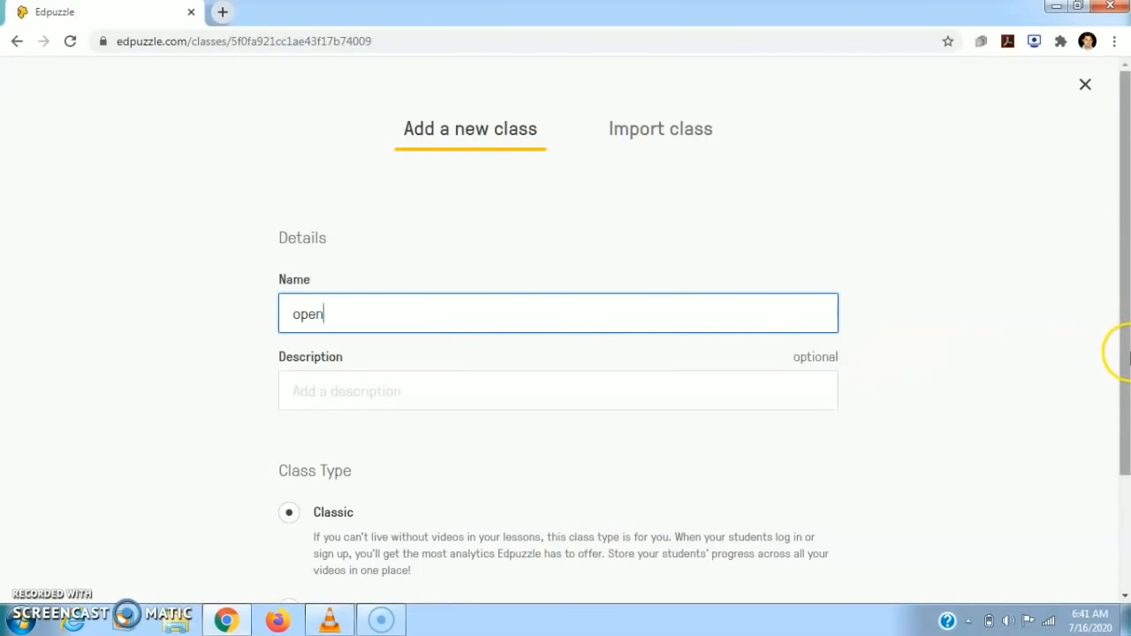
{"action": "left_click_drag", "start_coordinate": [1121, 350], "coordinate": [1128, 453]}
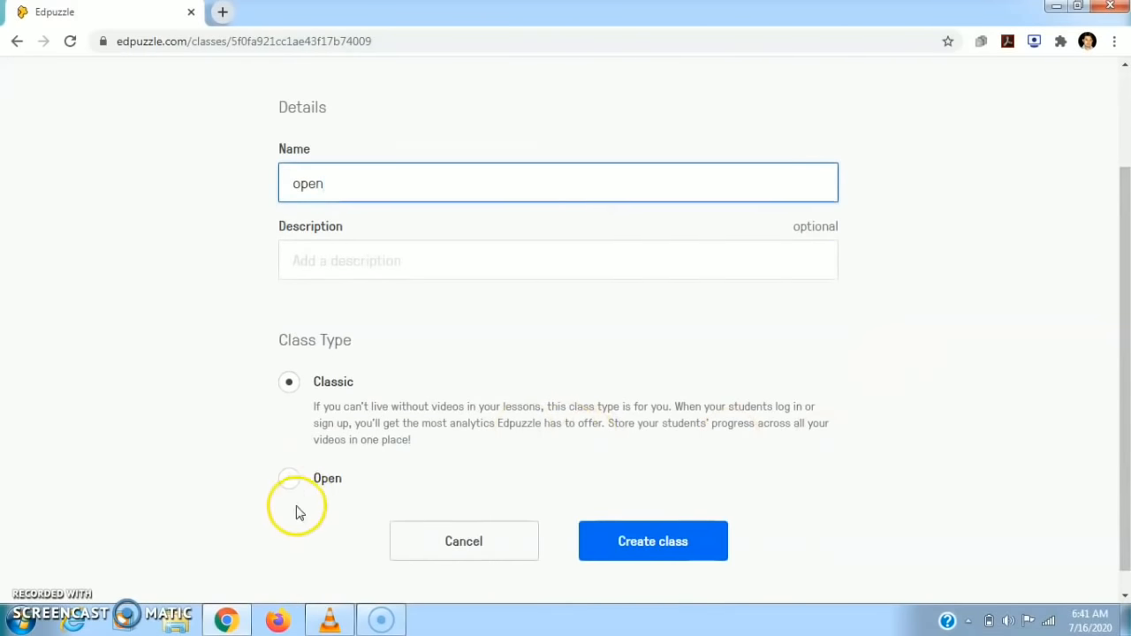
{"action": "left_click", "coordinate": [290, 483]}
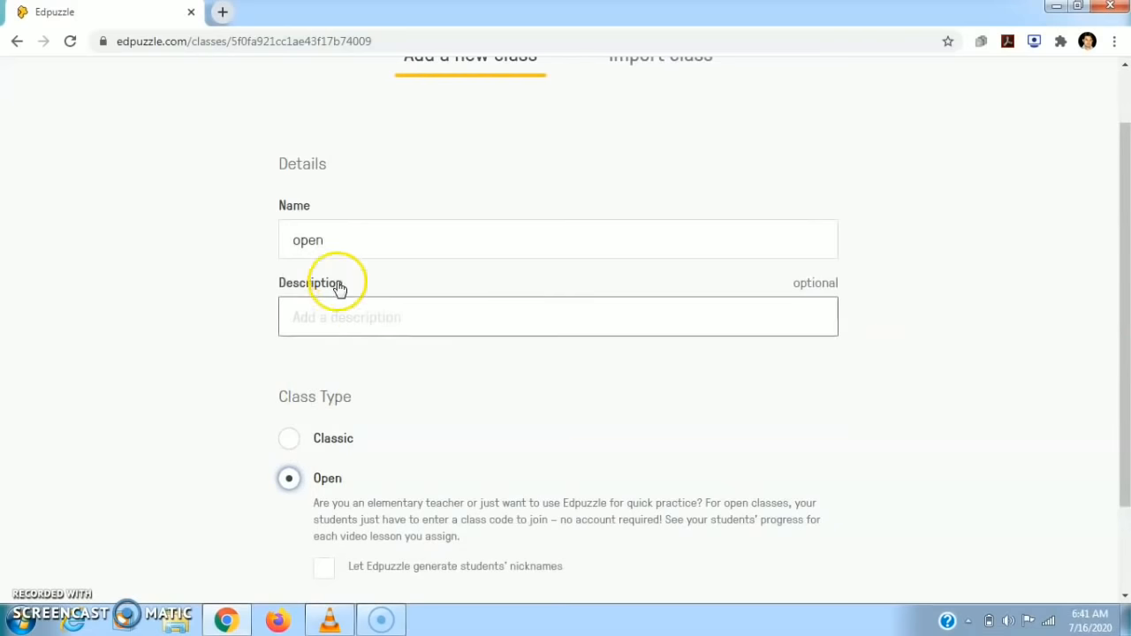
Step: Describe the open class as "hello" and create it without generated student nicknames
{"action": "left_click", "coordinate": [338, 311]}
{"action": "type", "text": "g"}
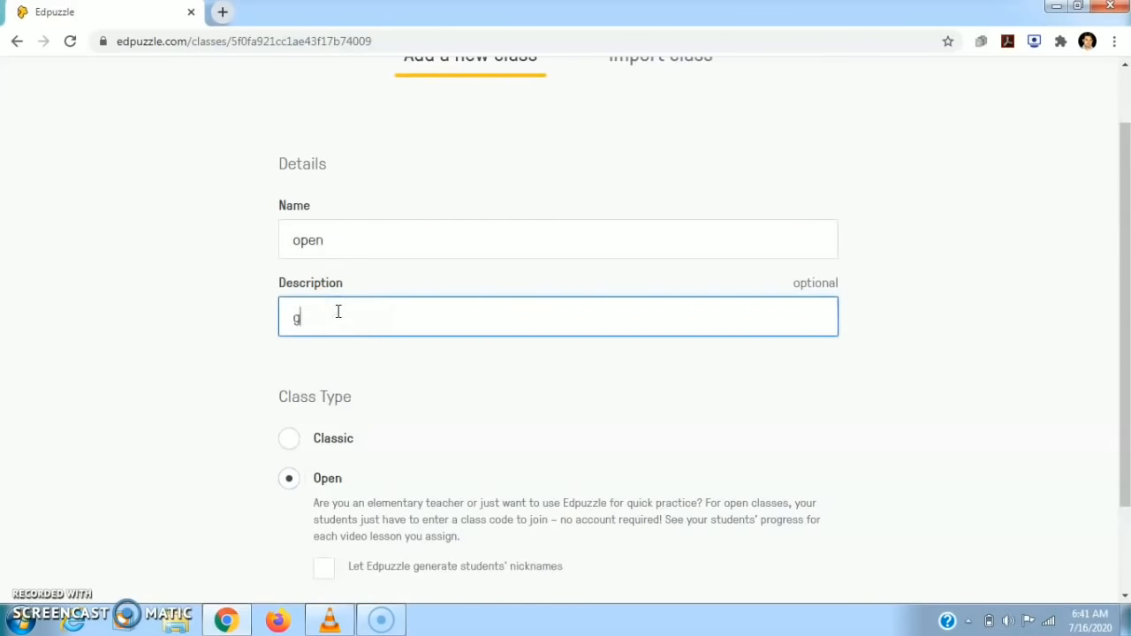
{"action": "key", "text": "BackSpace"}
{"action": "type", "text": "hello"}
{"action": "left_click_drag", "start_coordinate": [1119, 371], "coordinate": [1125, 488]}
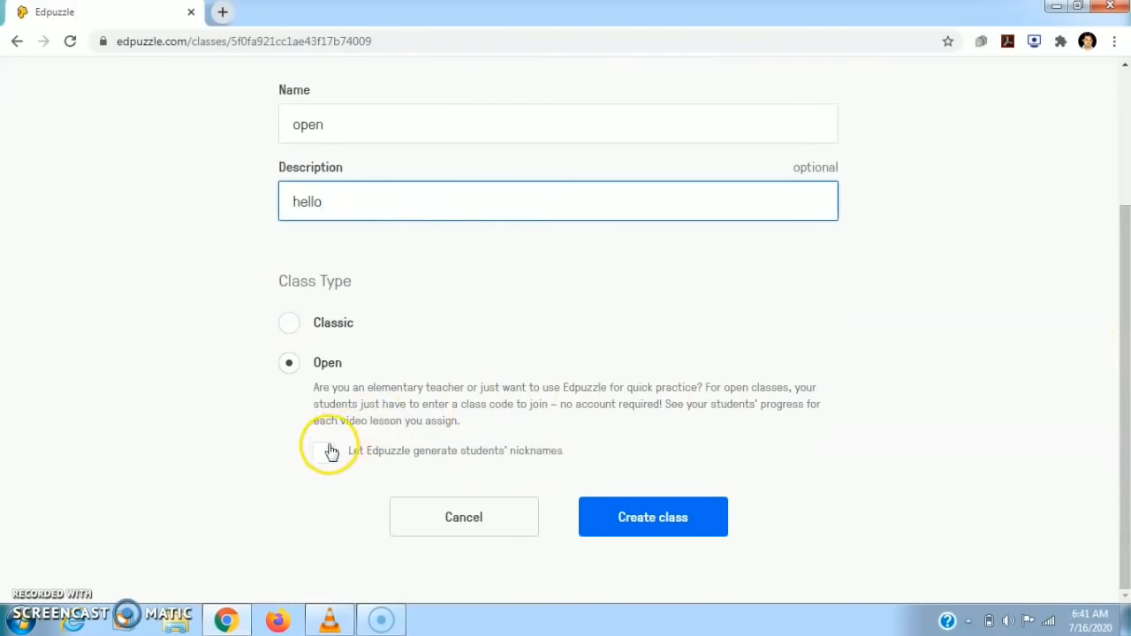
{"action": "left_click", "coordinate": [641, 522]}
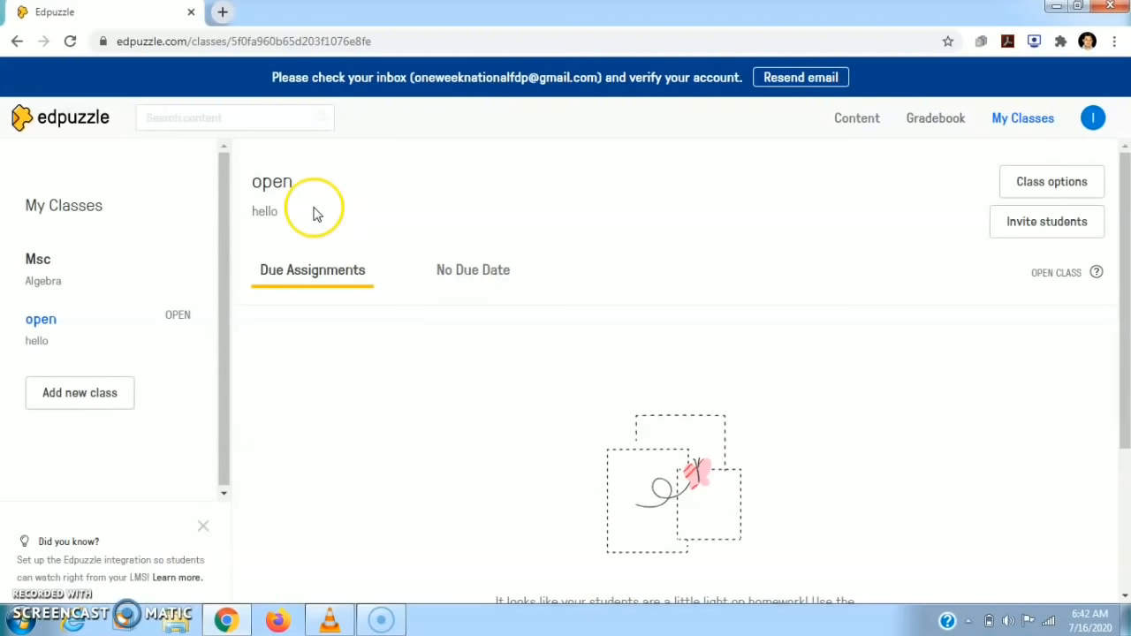
Step: Return to My Content, choose to upload a video and activate the content search
{"action": "left_click", "coordinate": [16, 40]}
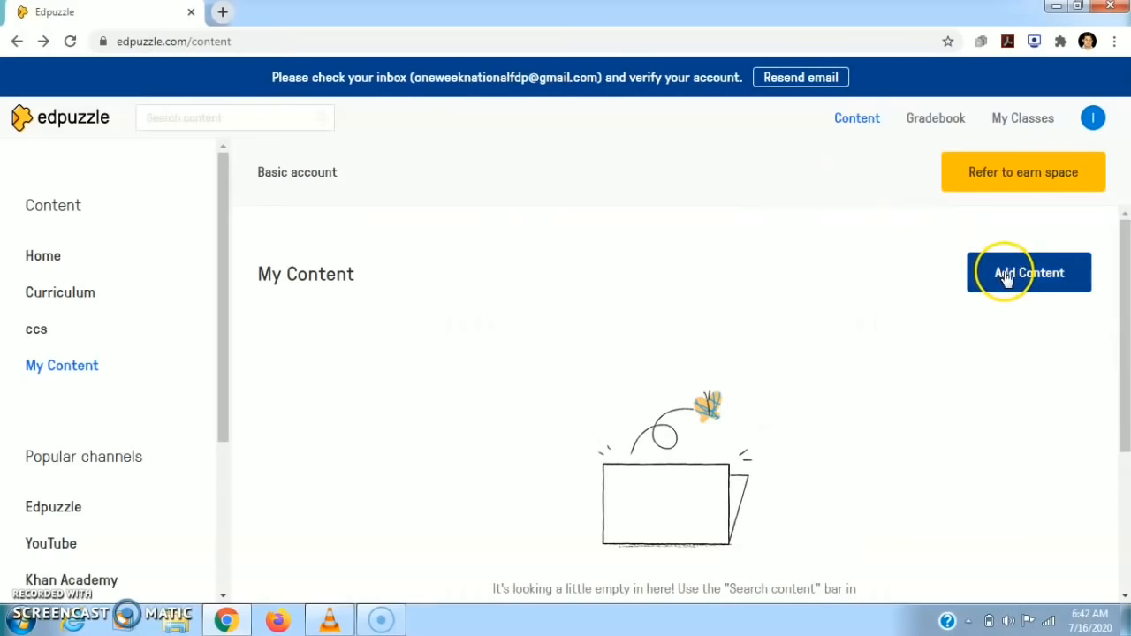
{"action": "left_click", "coordinate": [1009, 279]}
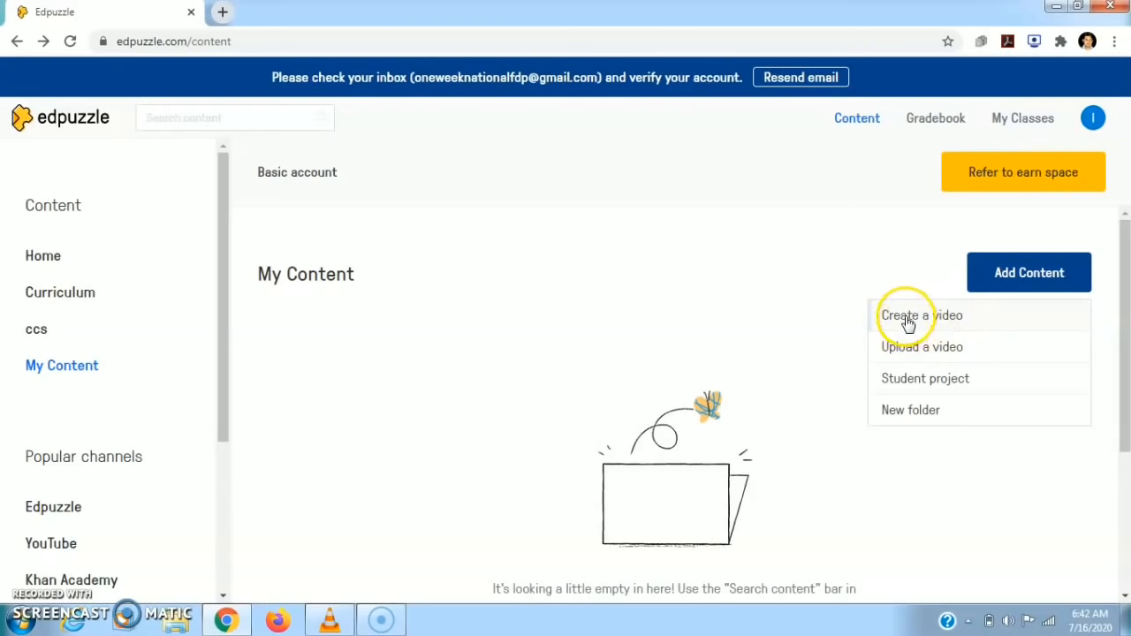
{"action": "left_click", "coordinate": [911, 350]}
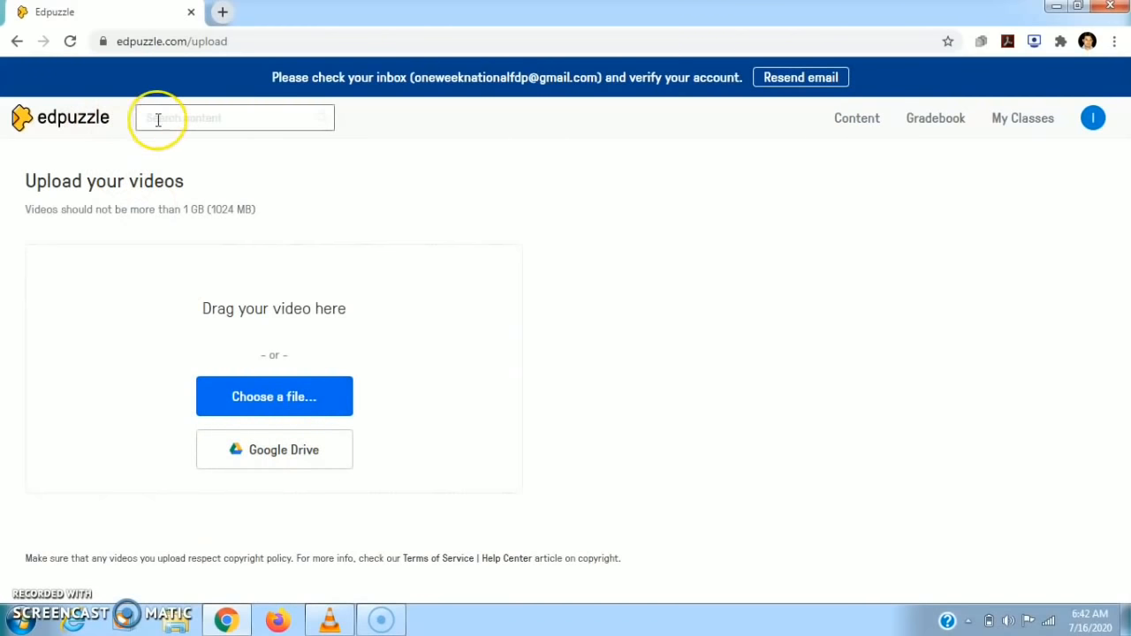
{"action": "left_click", "coordinate": [195, 118]}
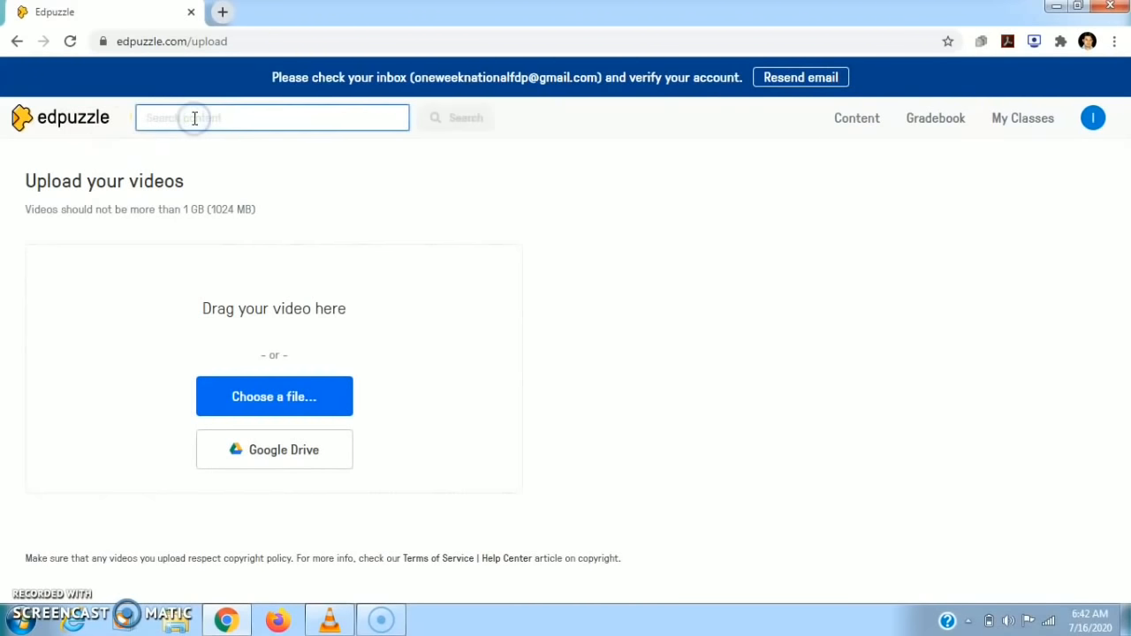
Step: Switch to YouTube in a new tab and browse the uploaded videos of the account's own channel, ICT BASED TEACHING LEARNING
{"action": "left_click", "coordinate": [223, 12]}
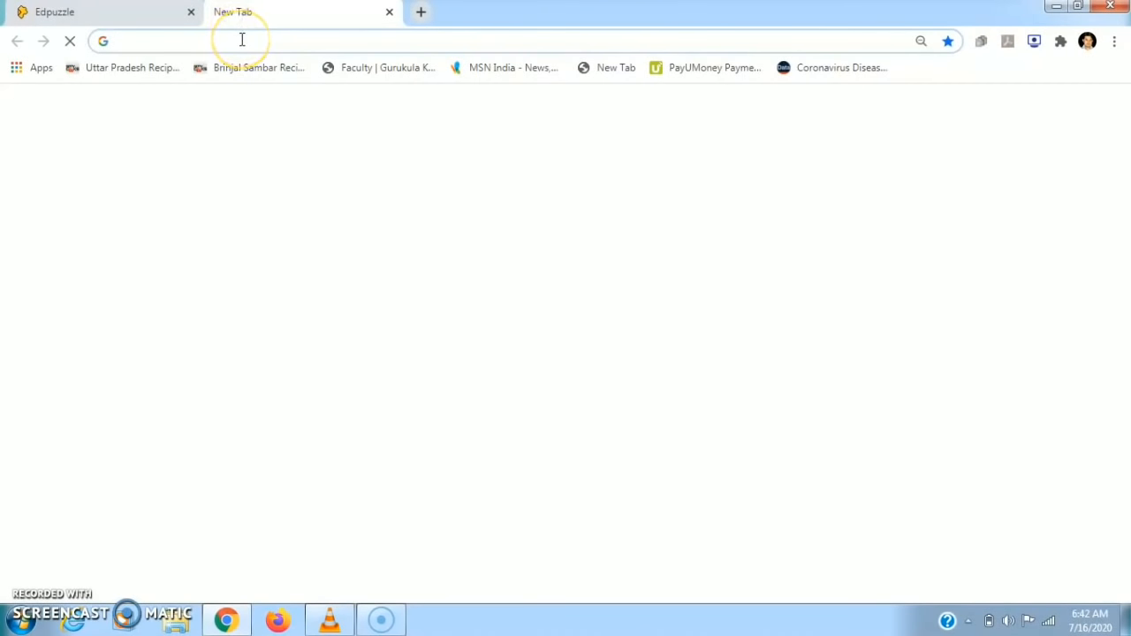
{"action": "type", "text": "youtu"}
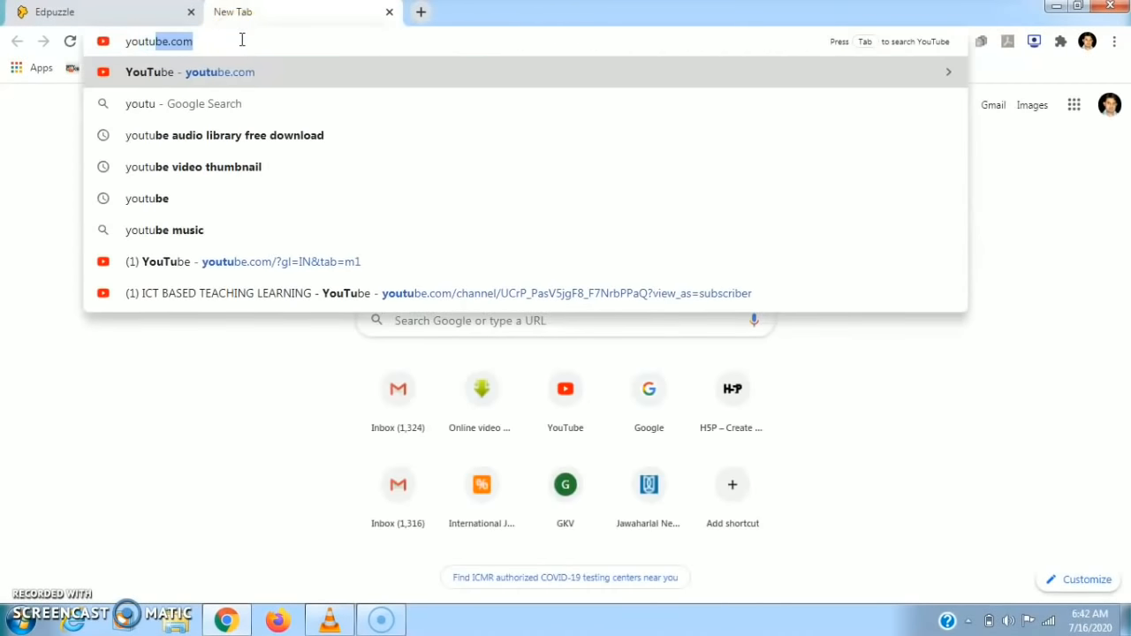
{"action": "key", "text": "Return"}
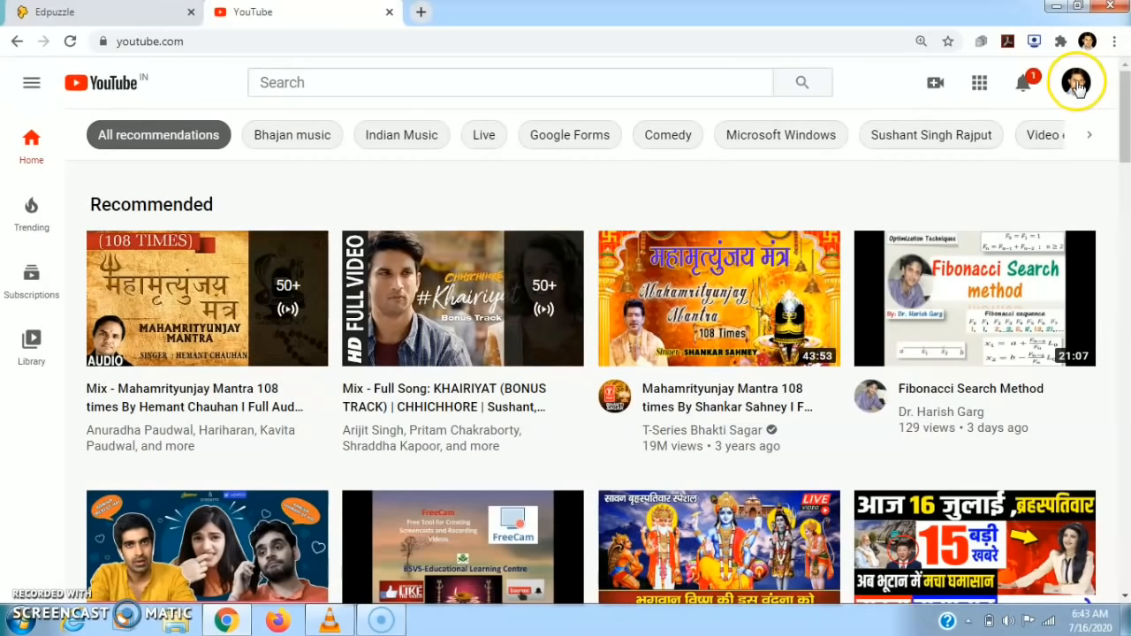
{"action": "left_click", "coordinate": [1078, 88]}
{"action": "left_click", "coordinate": [866, 184]}
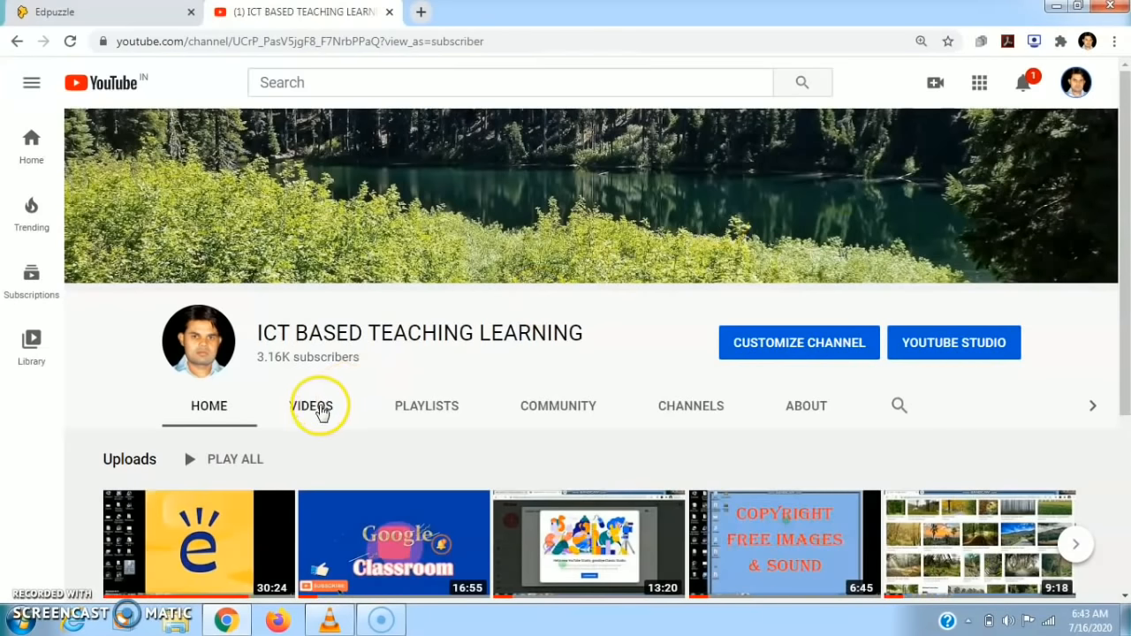
{"action": "left_click", "coordinate": [322, 413]}
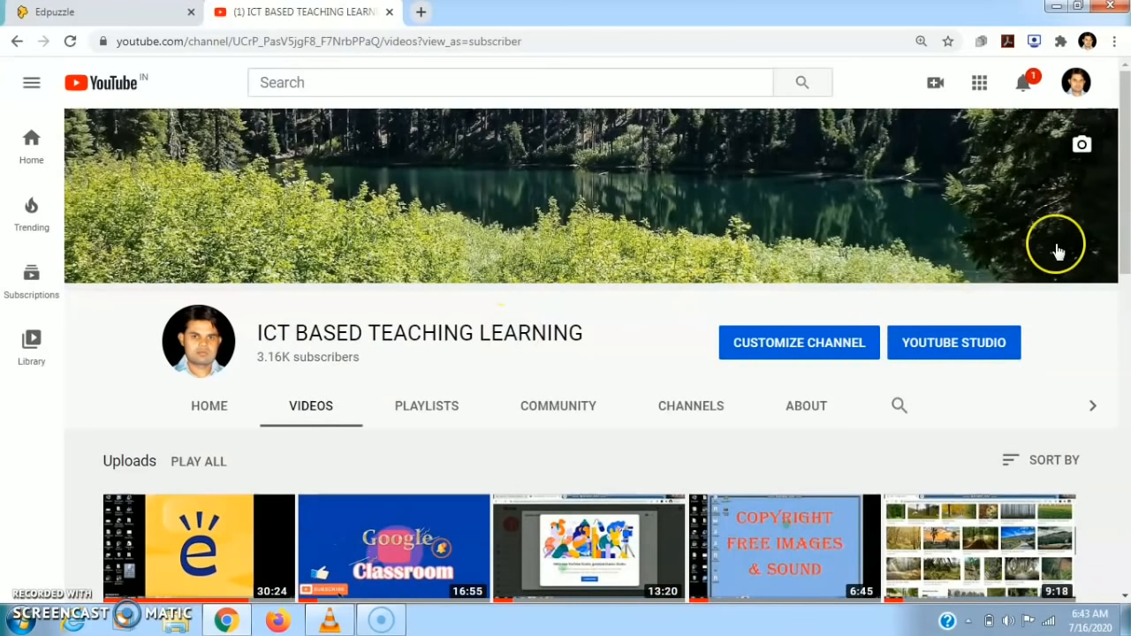
{"action": "left_click_drag", "start_coordinate": [1127, 252], "coordinate": [1125, 358]}
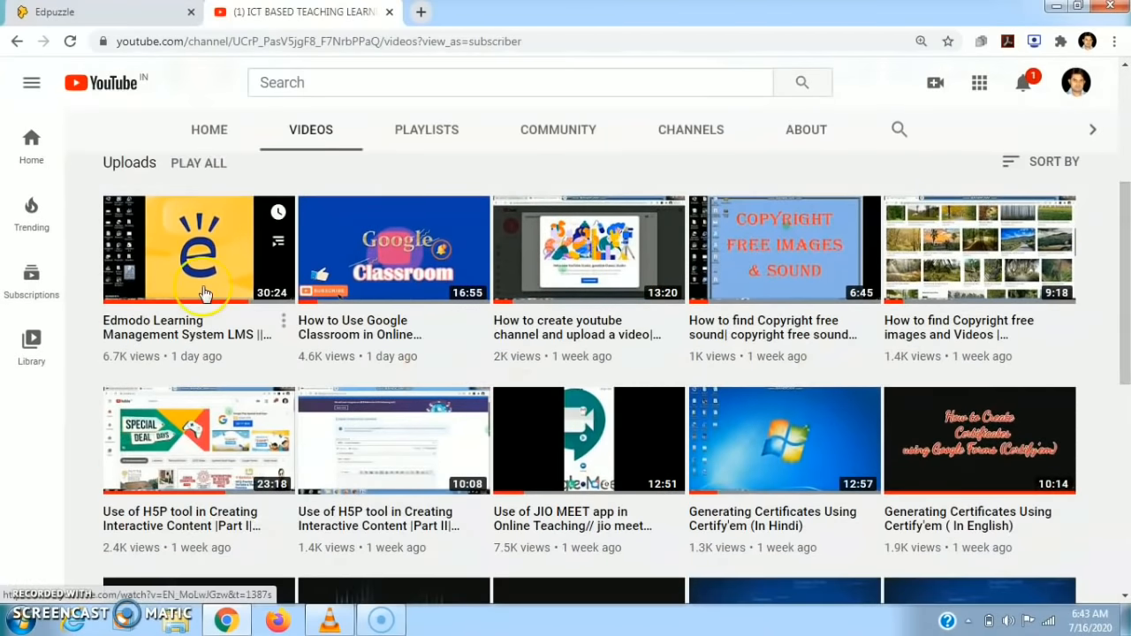
Step: Open the channel's Edmodo Learning Management System video and copy its web address
{"action": "left_click", "coordinate": [174, 270]}
{"action": "left_click", "coordinate": [309, 42]}
{"action": "right_click", "coordinate": [308, 43]}
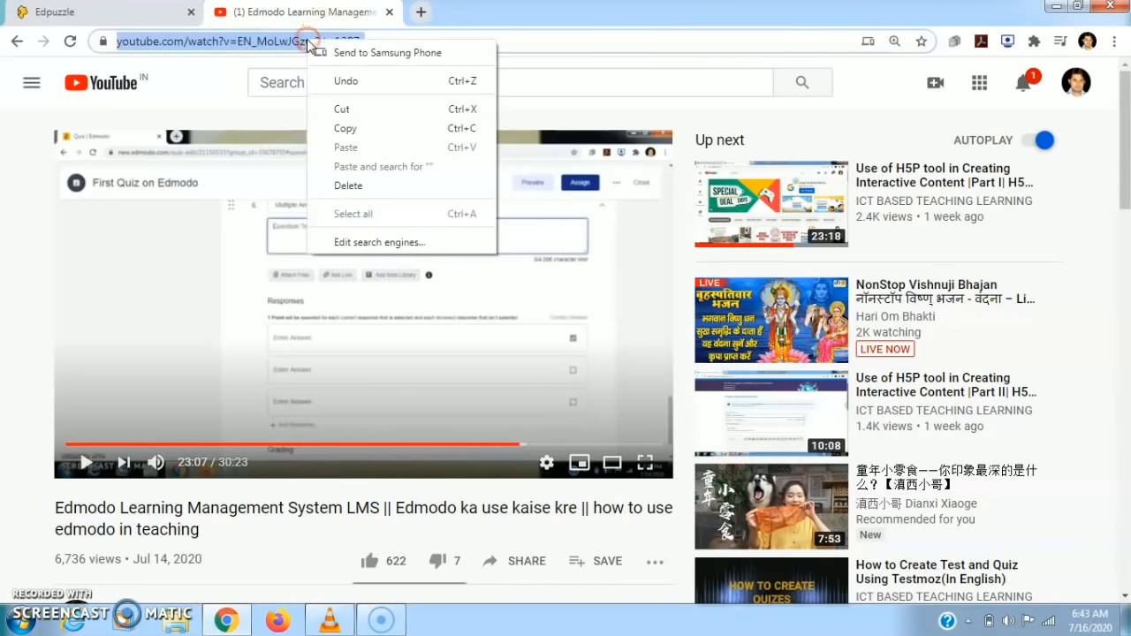
{"action": "left_click", "coordinate": [356, 133]}
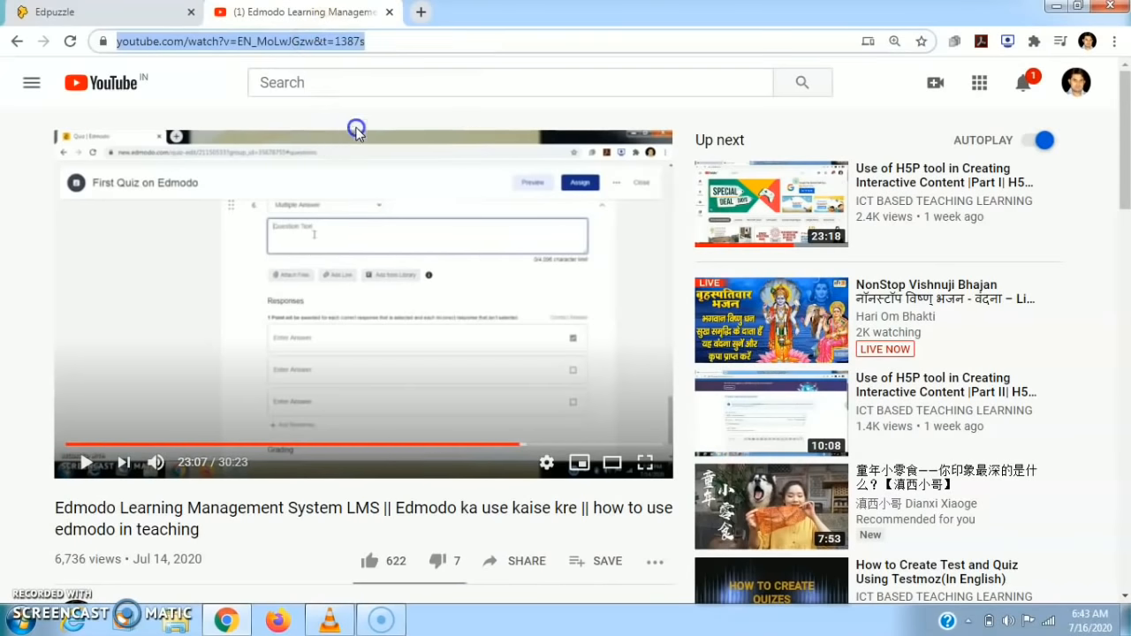
Step: Switch back to Edpuzzle and search content with the copied YouTube link to bring the Edmodo video into the editor
{"action": "left_click", "coordinate": [134, 14]}
{"action": "left_click", "coordinate": [223, 127]}
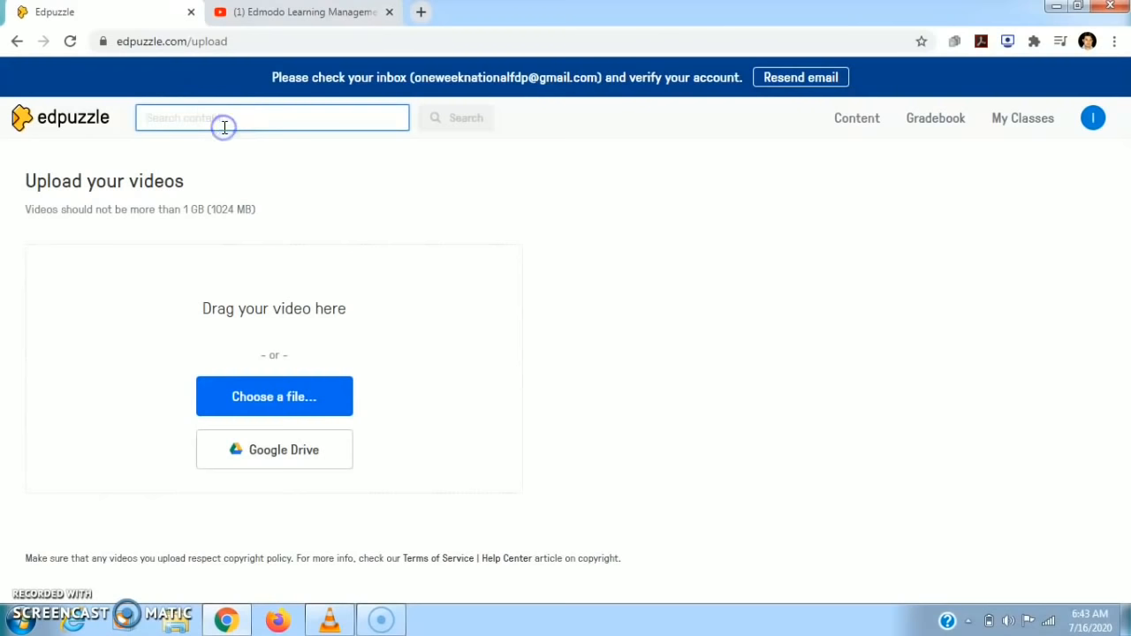
{"action": "key", "text": "ctrl+v"}
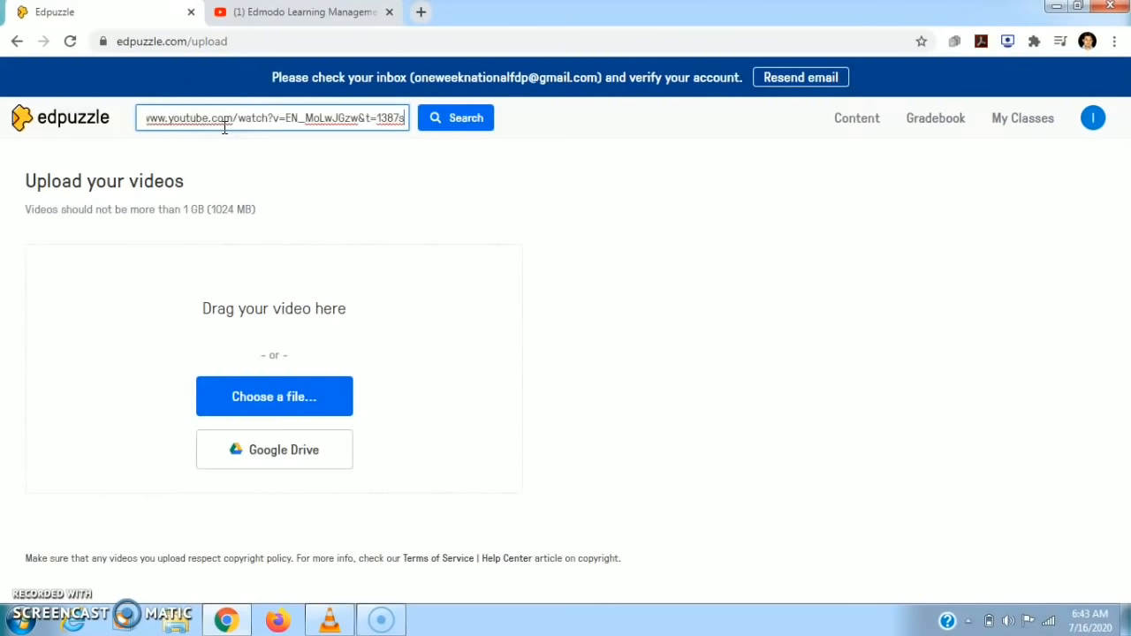
{"action": "left_click", "coordinate": [472, 116]}
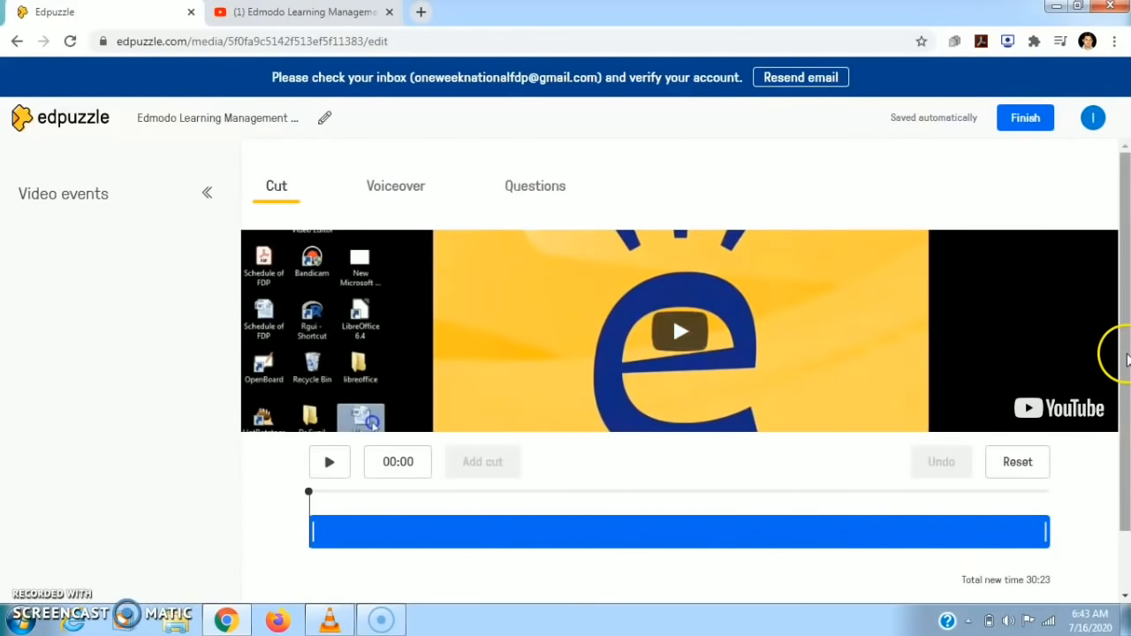
Step: Examine the question and note types offered for the video and return to the cutting view
{"action": "mouse_move", "coordinate": [1125, 358]}
{"action": "left_mouse_down"}
{"action": "mouse_move", "coordinate": [1126, 436]}
{"action": "mouse_move", "coordinate": [1123, 352]}
{"action": "left_mouse_up"}
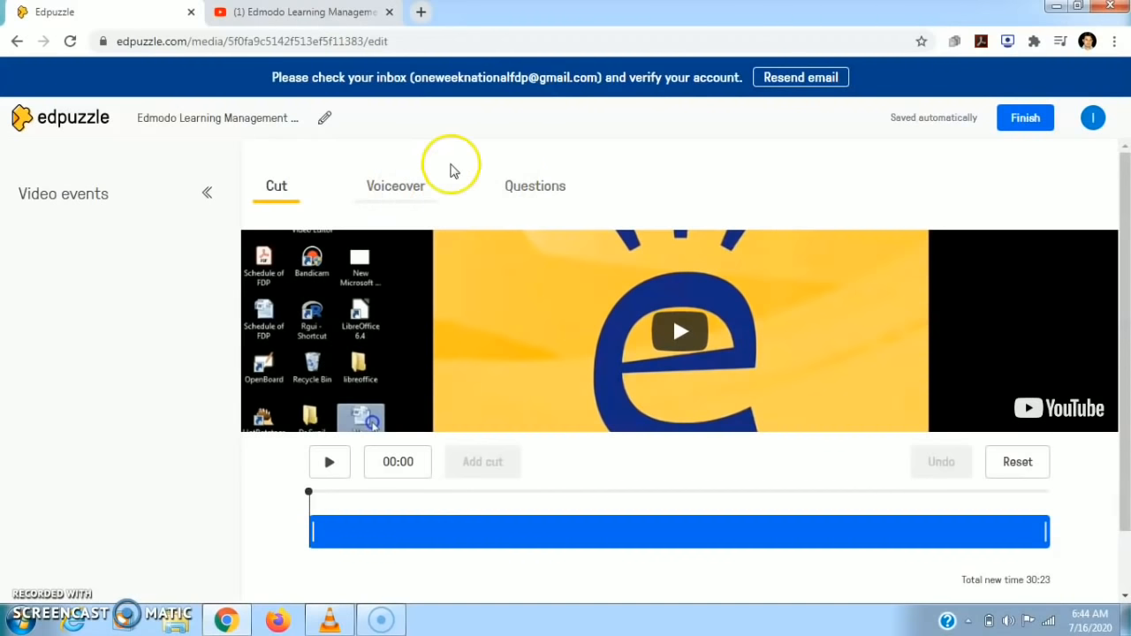
{"action": "left_click", "coordinate": [520, 187]}
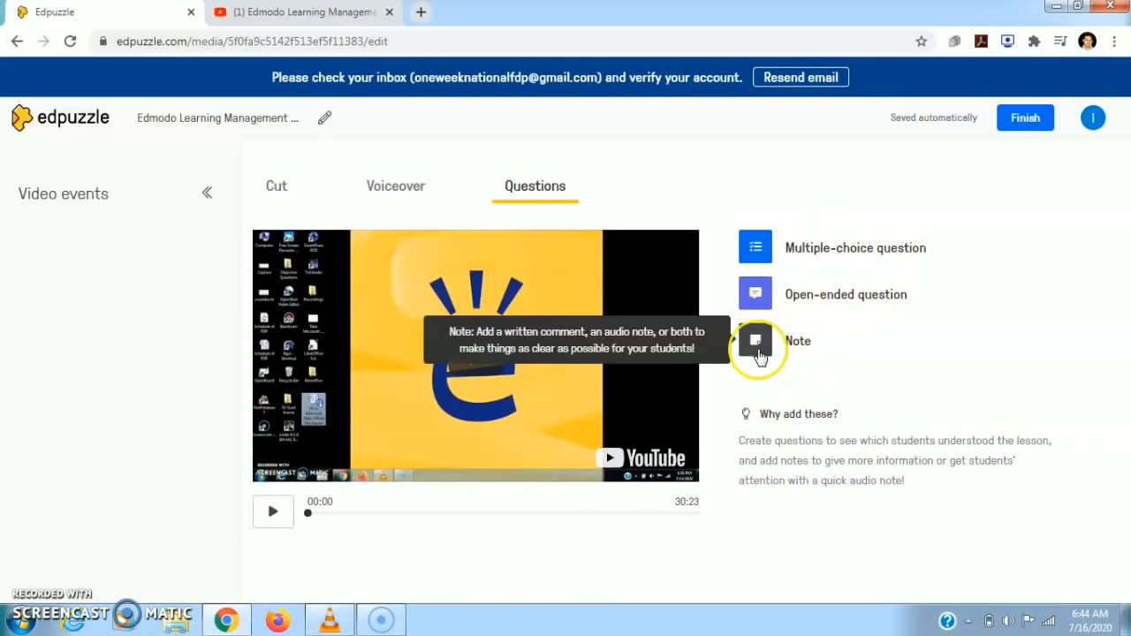
{"action": "left_click", "coordinate": [274, 188]}
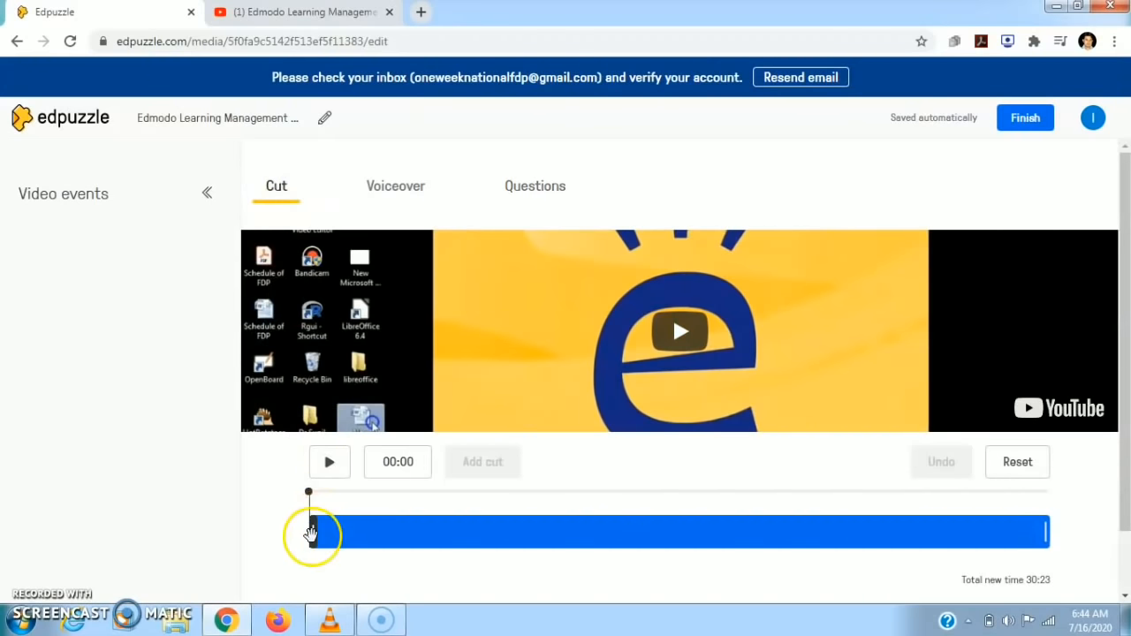
Step: Trim the Edmodo video to the section from 16:46 to 20:55
{"action": "left_click", "coordinate": [309, 495]}
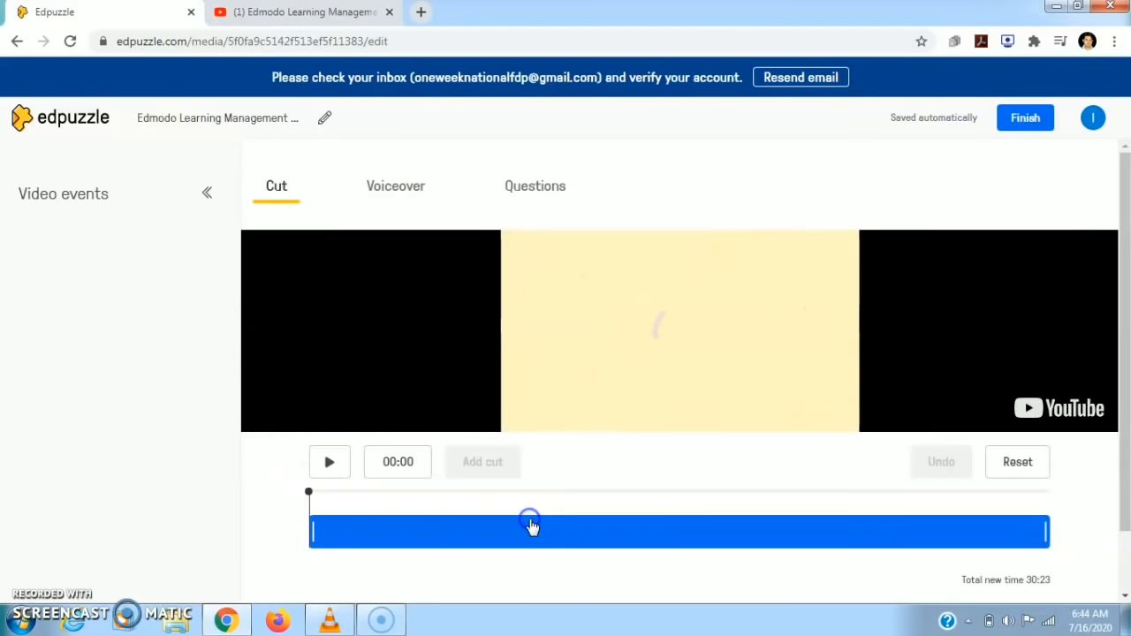
{"action": "left_click", "coordinate": [865, 531]}
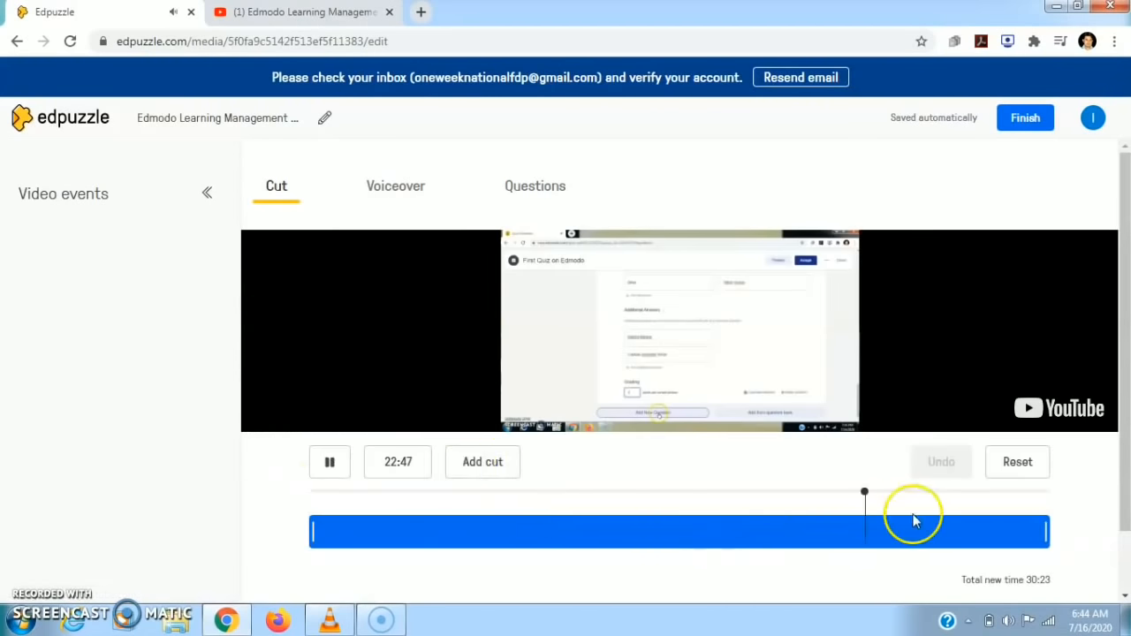
{"action": "left_click", "coordinate": [330, 468]}
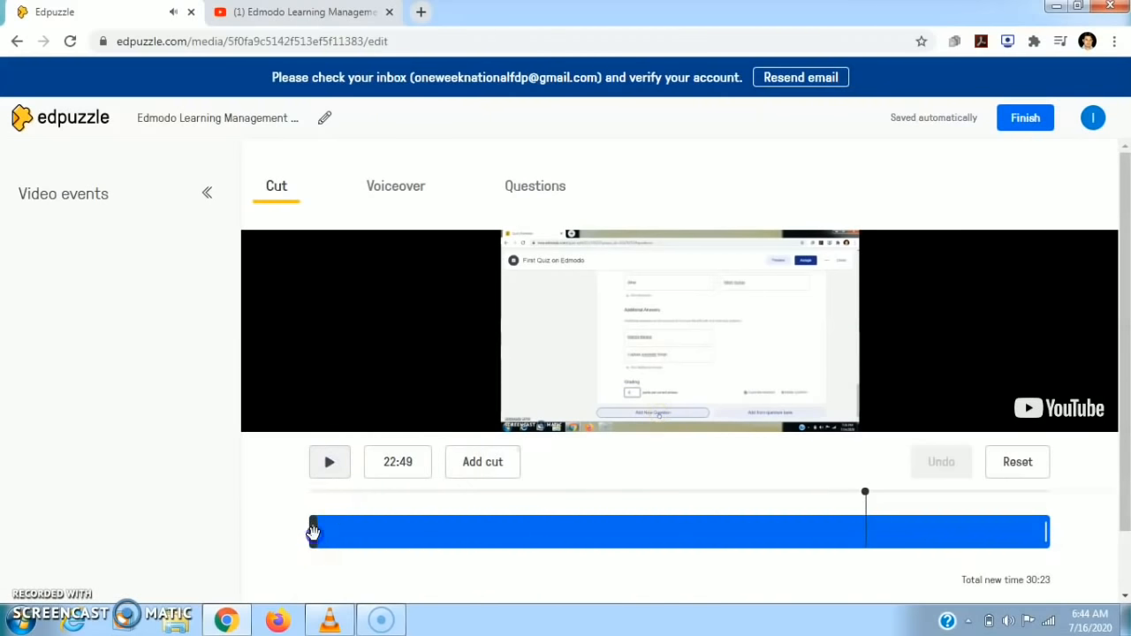
{"action": "left_click_drag", "start_coordinate": [311, 530], "coordinate": [718, 534]}
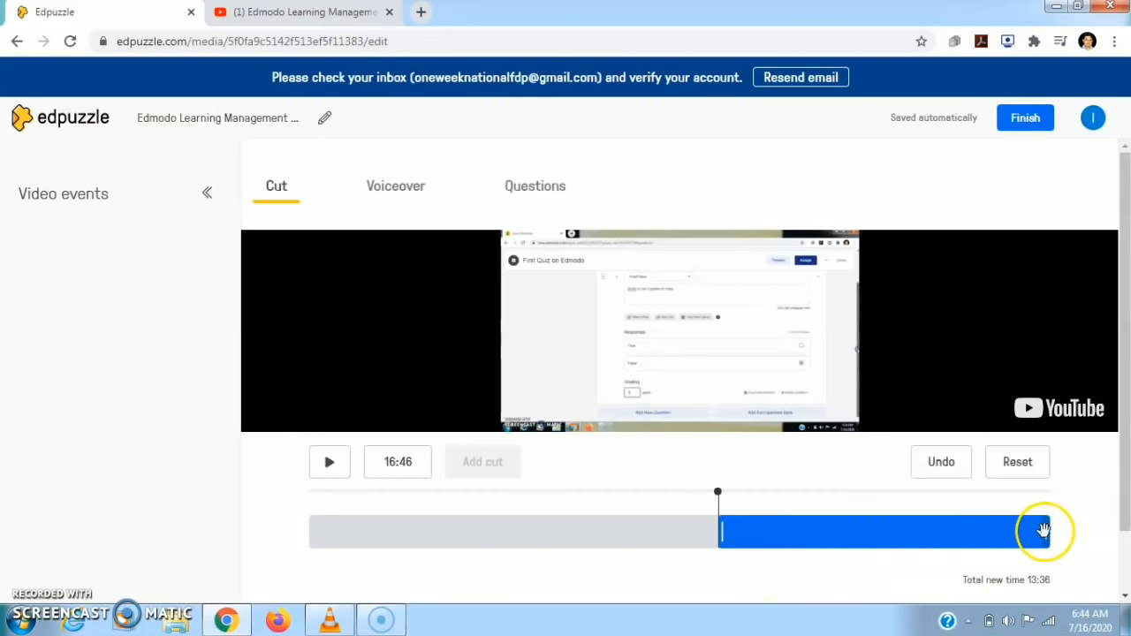
{"action": "left_click_drag", "start_coordinate": [1046, 533], "coordinate": [820, 545]}
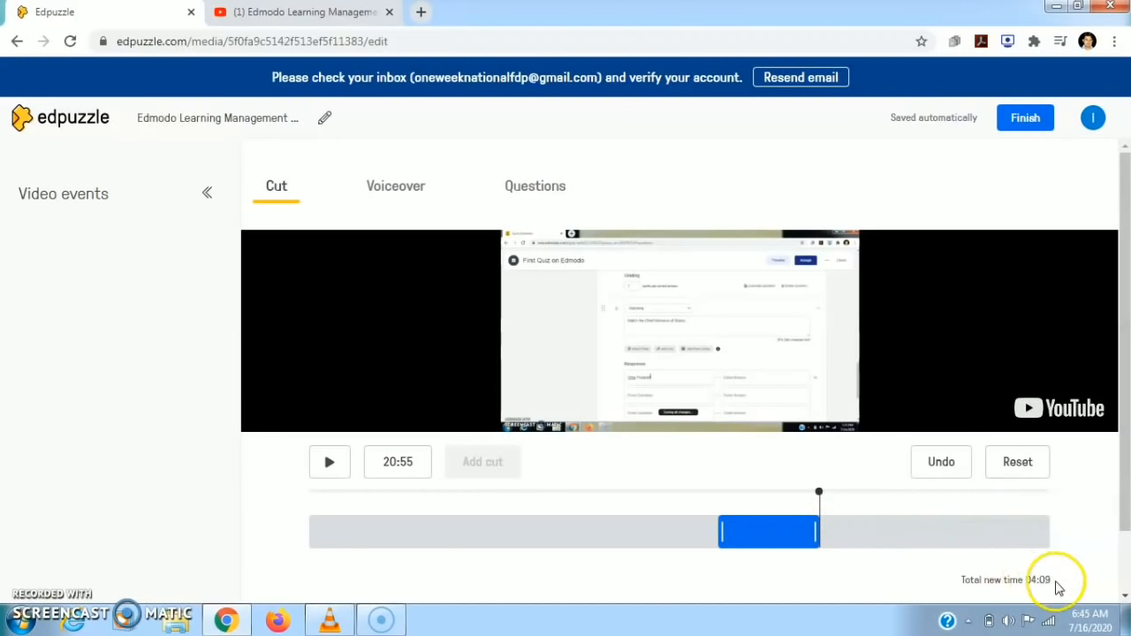
{"action": "left_click", "coordinate": [1022, 127]}
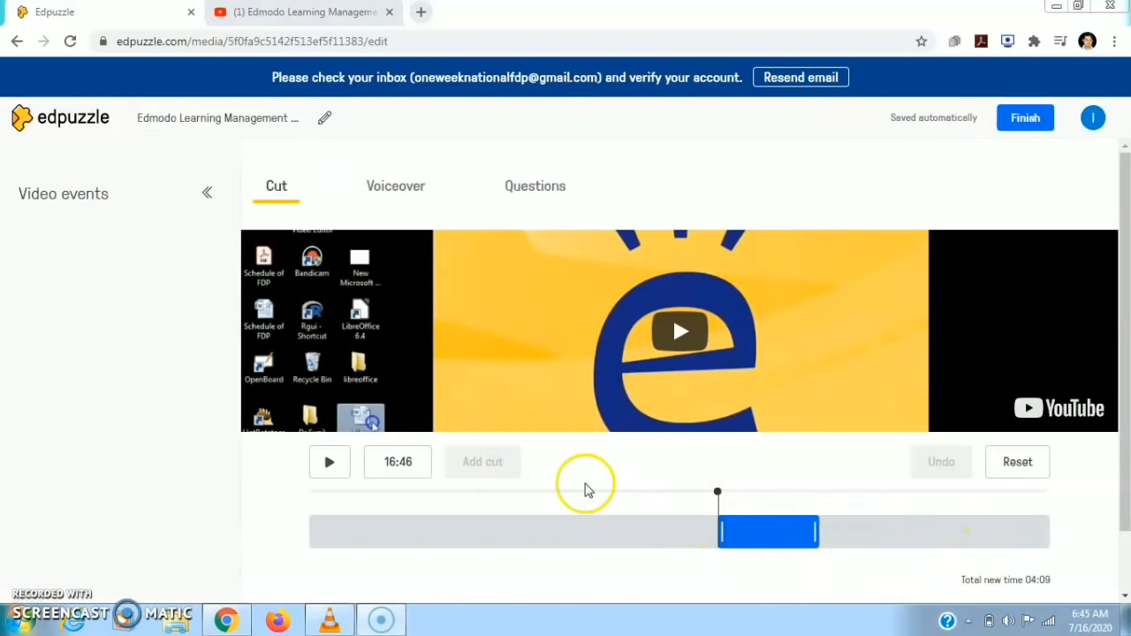
Step: Record a voiceover on the trimmed video from 00:03 to 00:11, allowing the site to use the microphone
{"action": "left_click", "coordinate": [390, 194]}
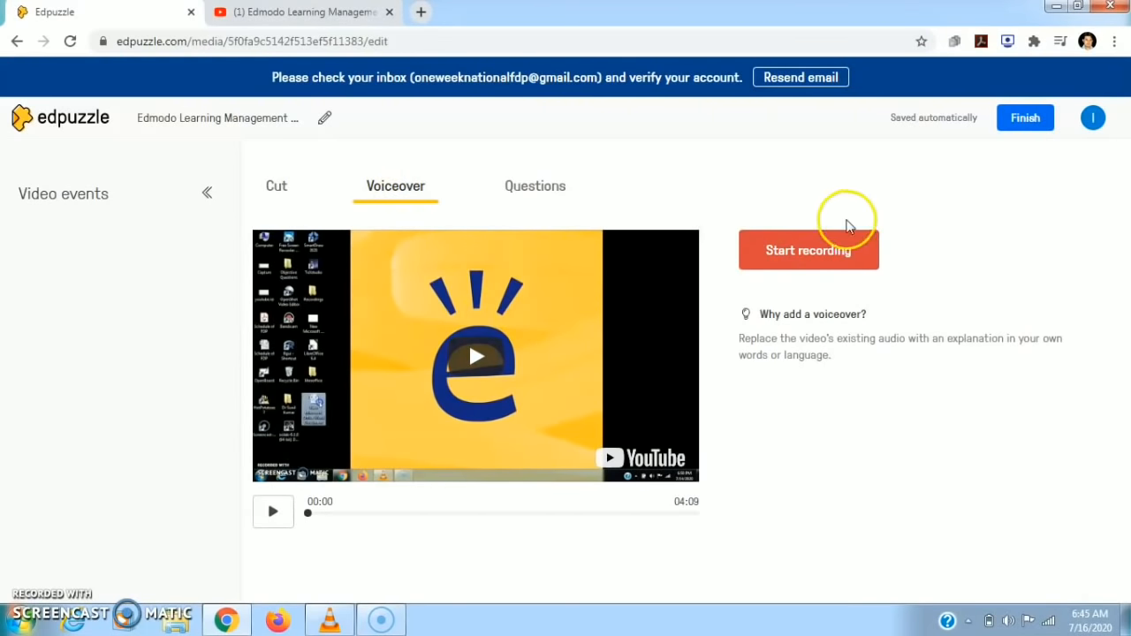
{"action": "left_click", "coordinate": [274, 513]}
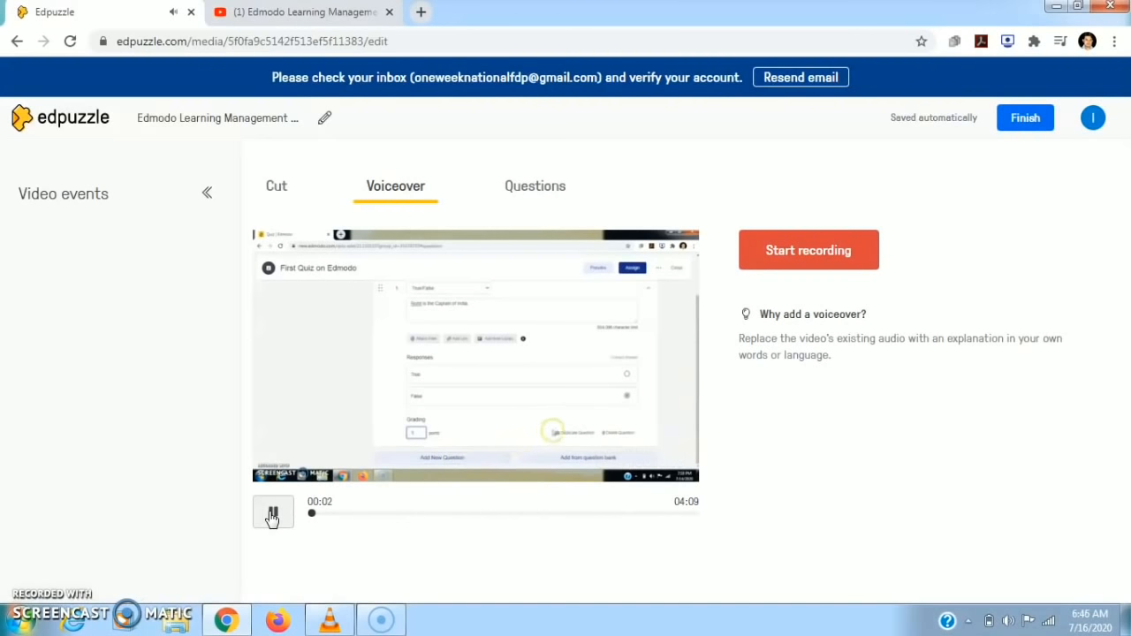
{"action": "left_click", "coordinate": [272, 516]}
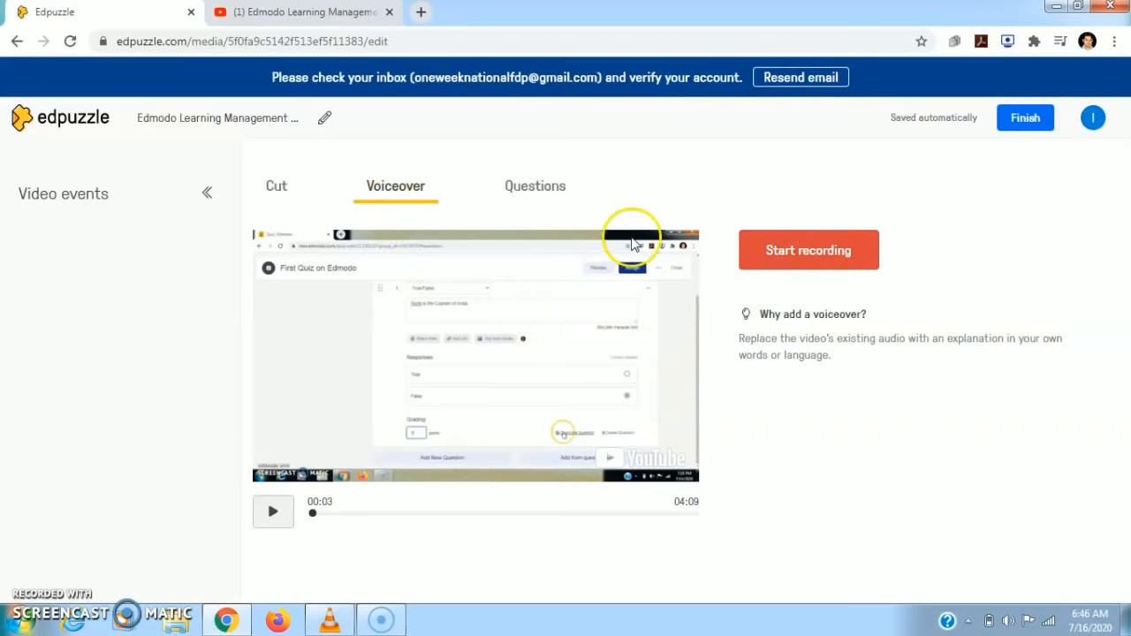
{"action": "left_click", "coordinate": [810, 251]}
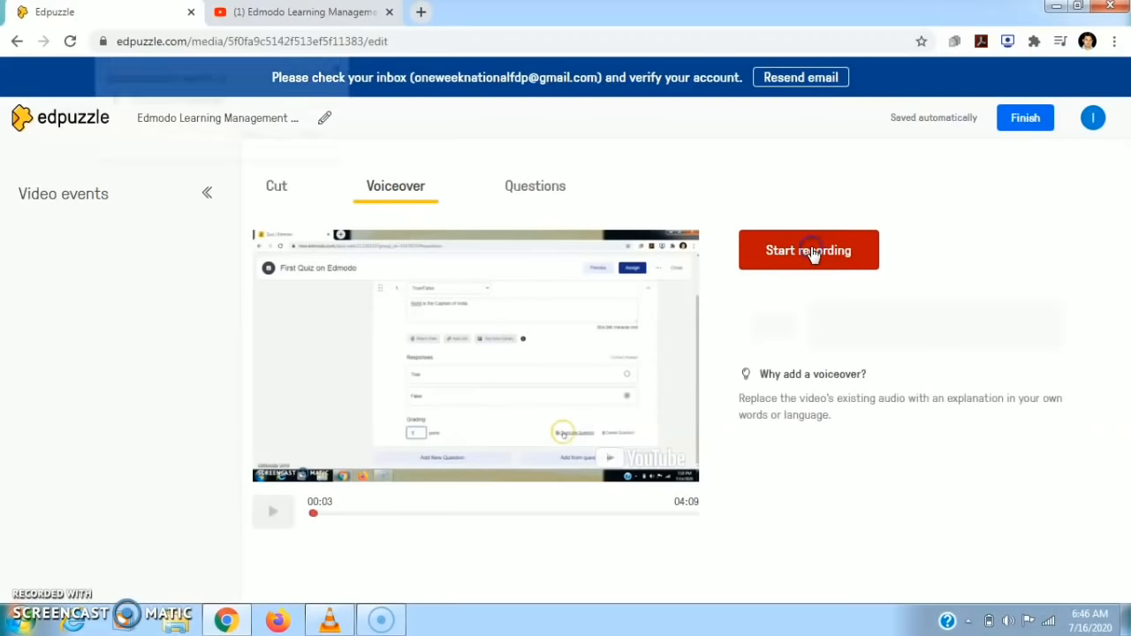
{"action": "left_click", "coordinate": [812, 252]}
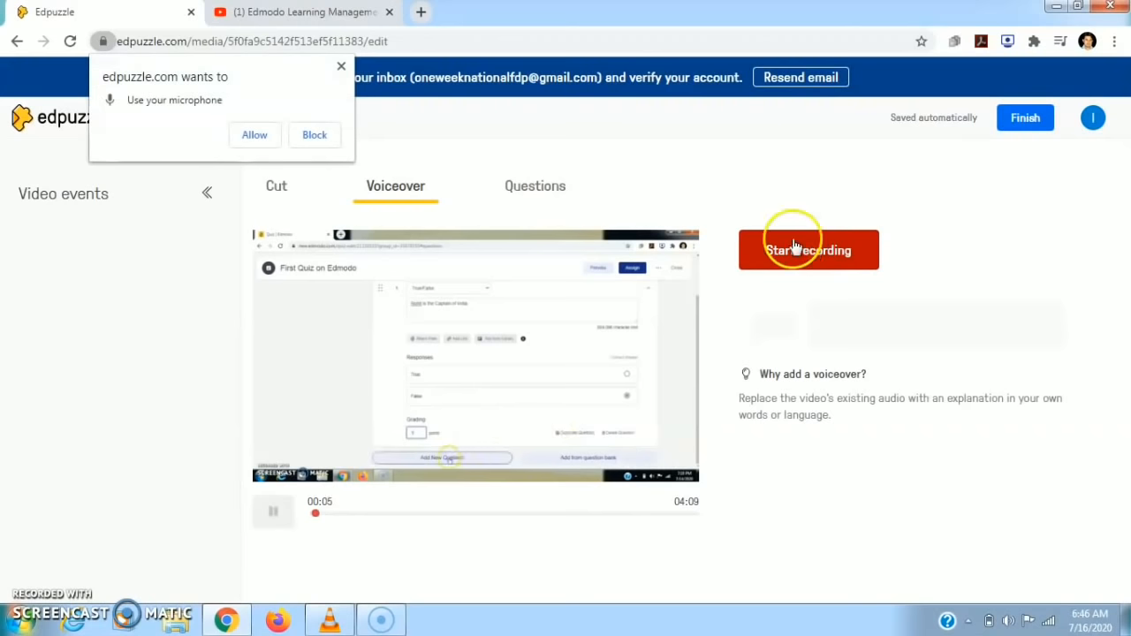
{"action": "left_click", "coordinate": [251, 141]}
{"action": "left_click", "coordinate": [247, 143]}
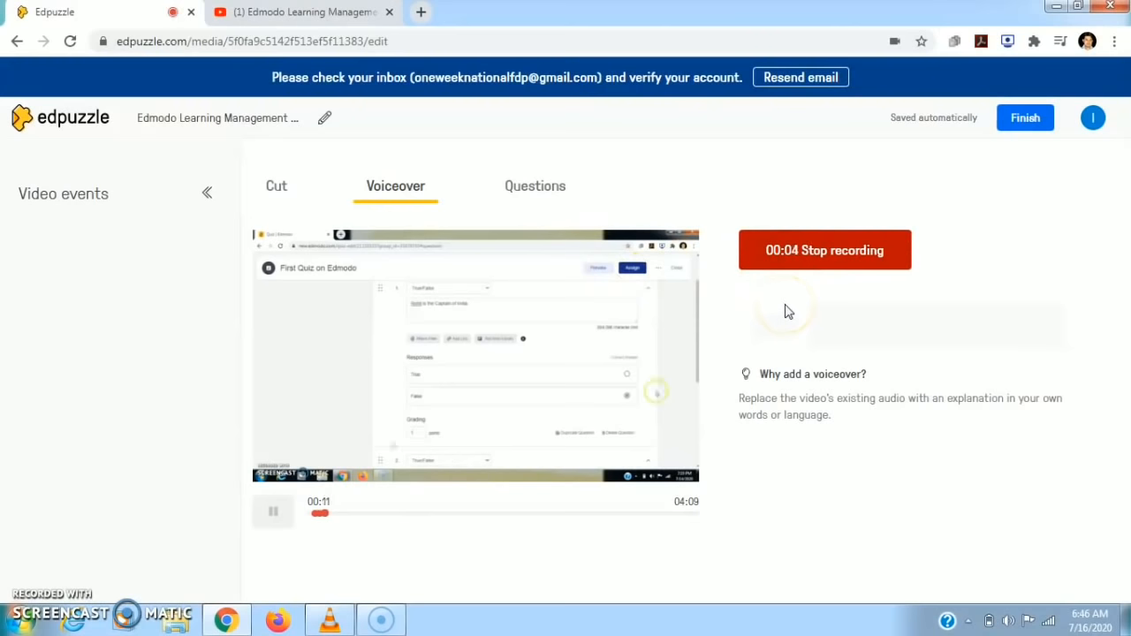
{"action": "left_click", "coordinate": [813, 264]}
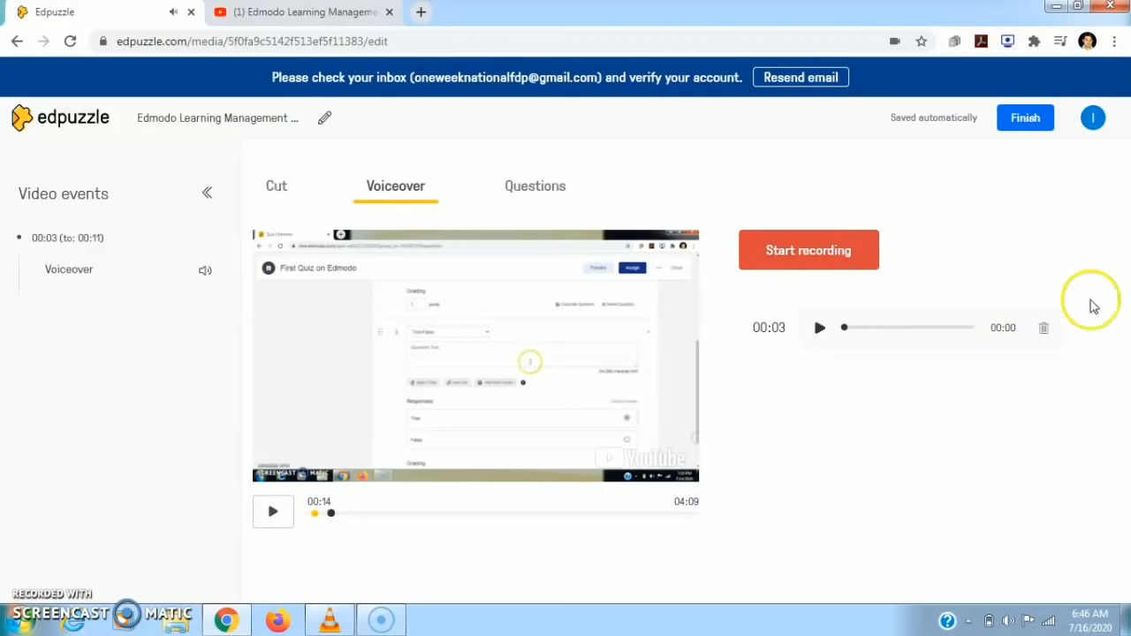
Step: Delete the first voiceover and record a new one from 00:14 to 00:27
{"action": "left_click", "coordinate": [1044, 331]}
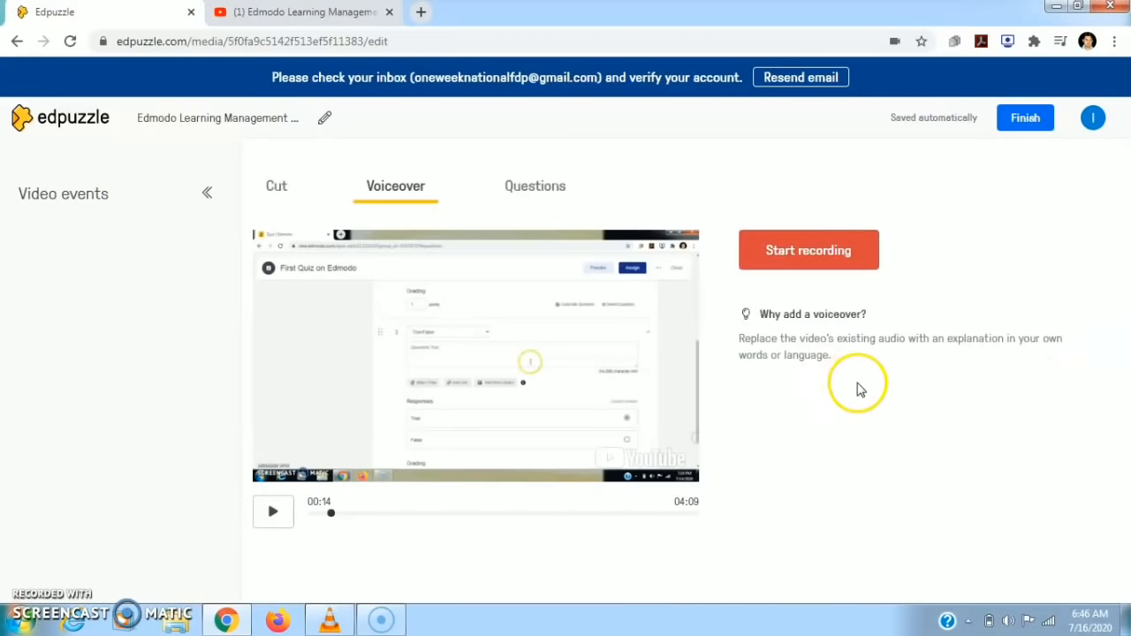
{"action": "left_click", "coordinate": [771, 259]}
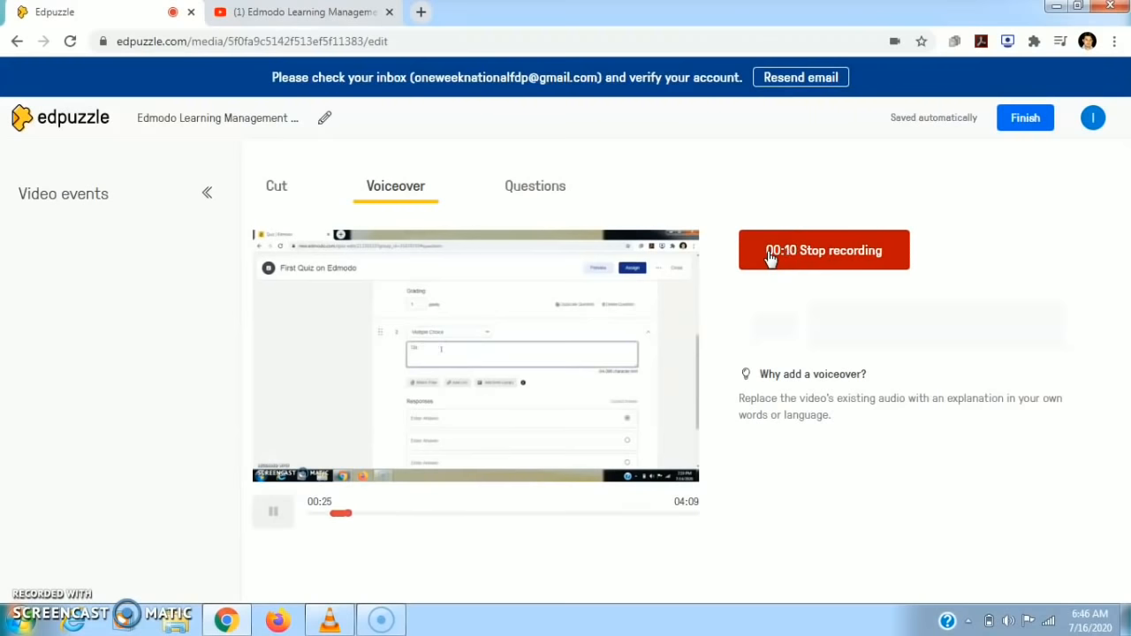
{"action": "left_click", "coordinate": [798, 247]}
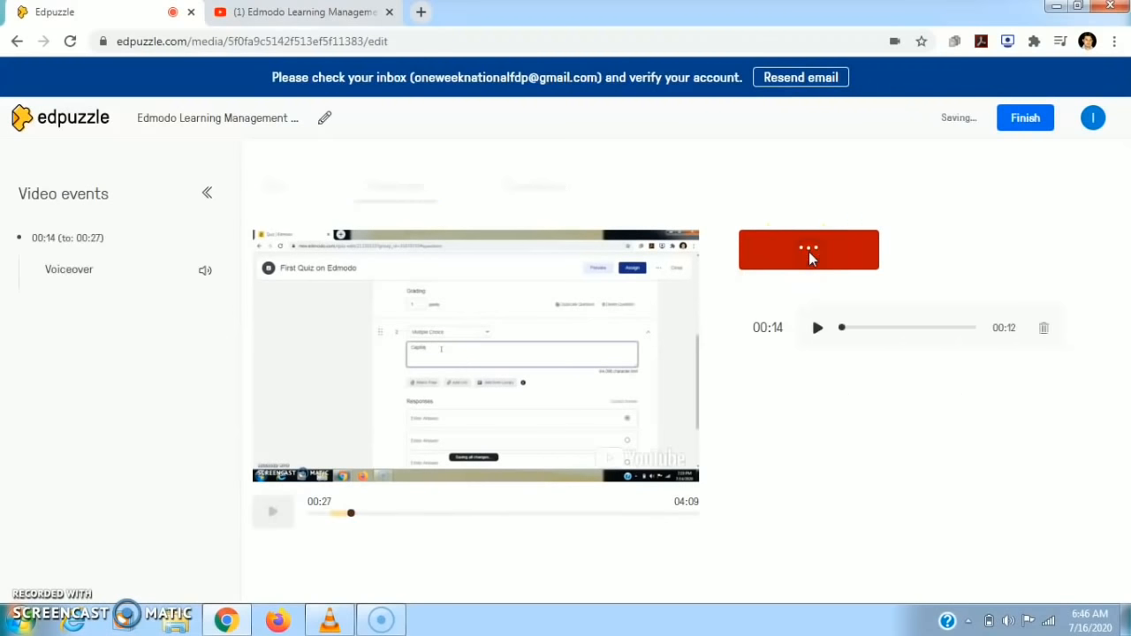
Step: Play back the new voiceover and check the video playback around the end of its segment
{"action": "left_click", "coordinate": [804, 331]}
{"action": "left_click", "coordinate": [812, 404]}
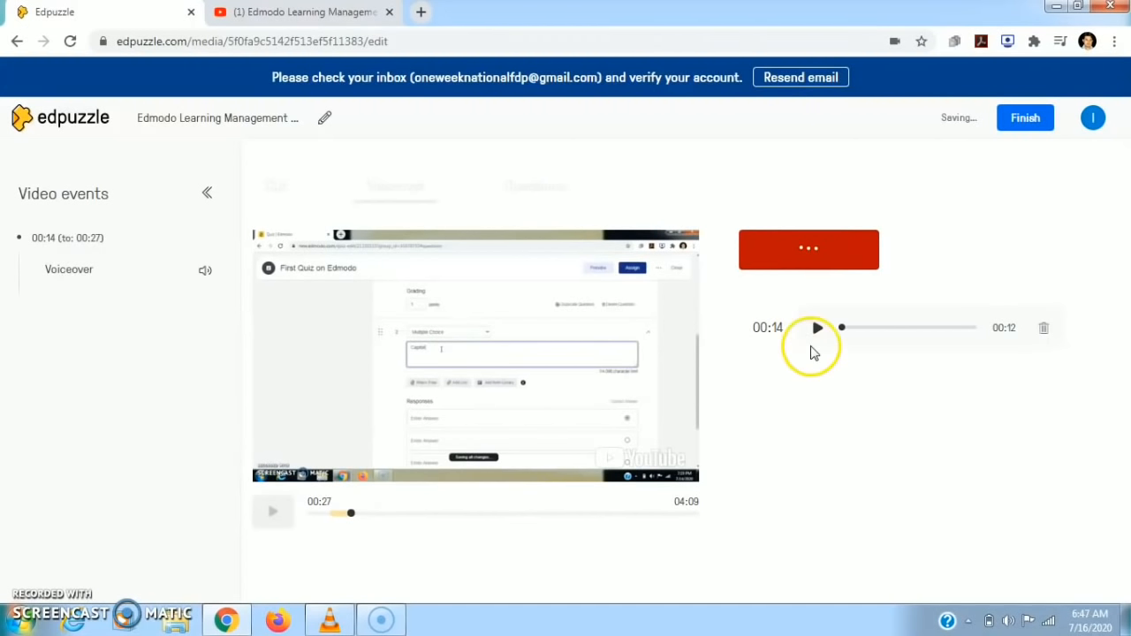
{"action": "left_click", "coordinate": [818, 329]}
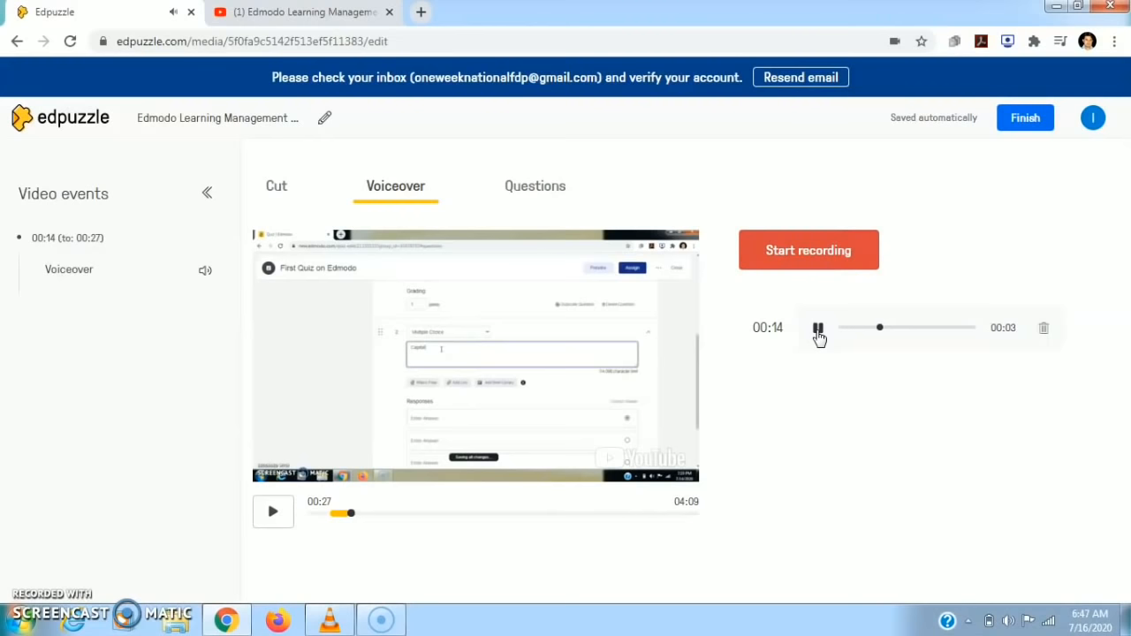
{"action": "left_click", "coordinate": [817, 329]}
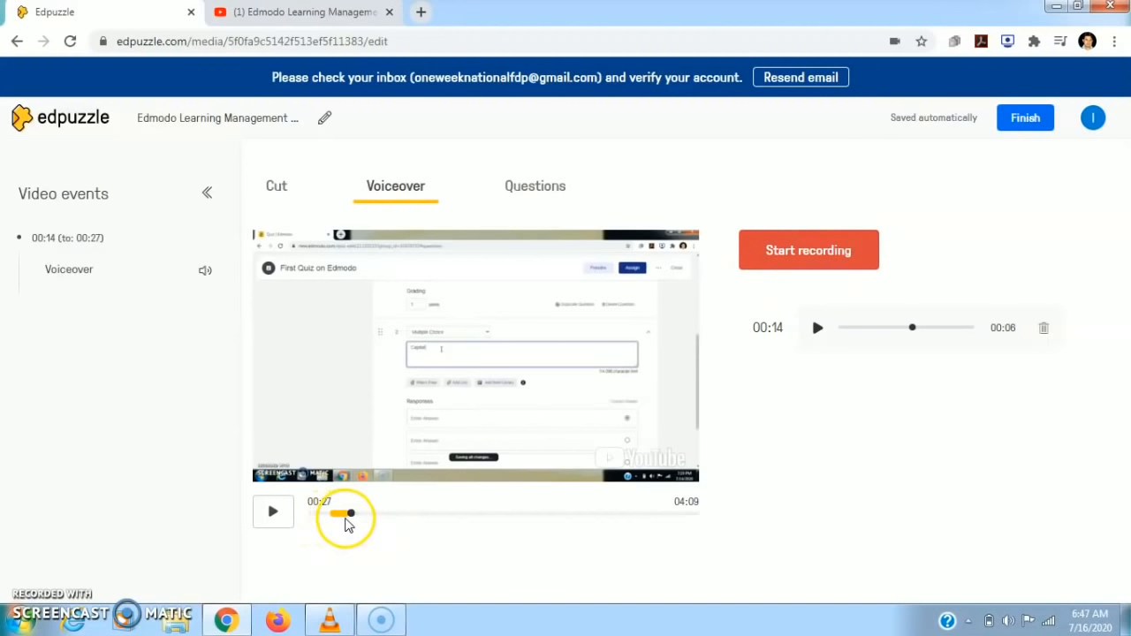
{"action": "left_click", "coordinate": [274, 512]}
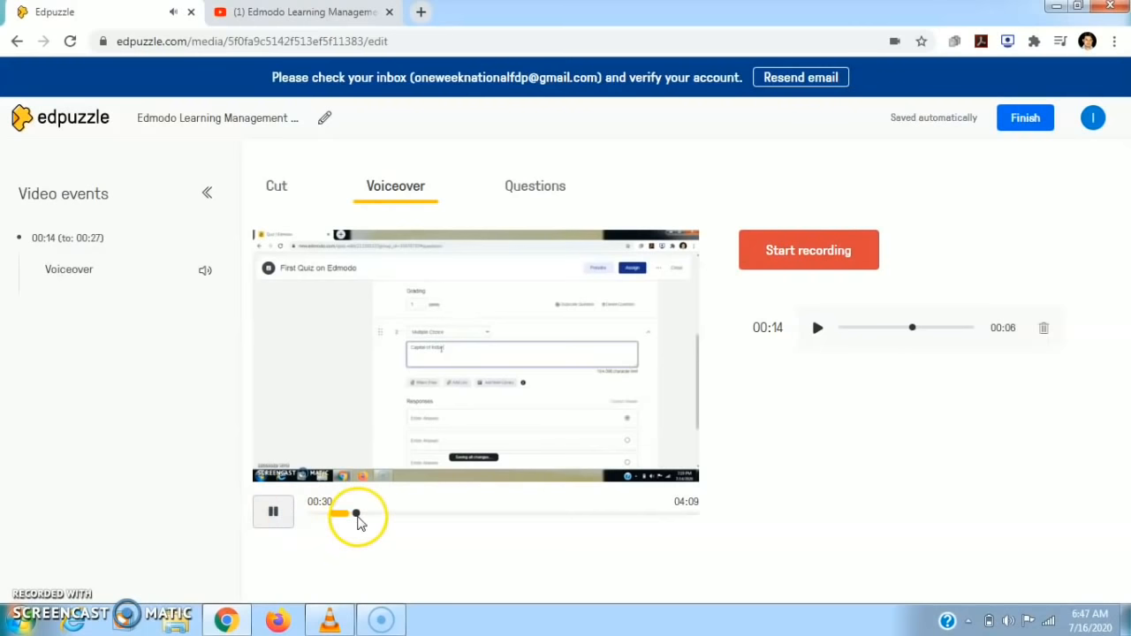
{"action": "left_click_drag", "start_coordinate": [358, 518], "coordinate": [336, 514]}
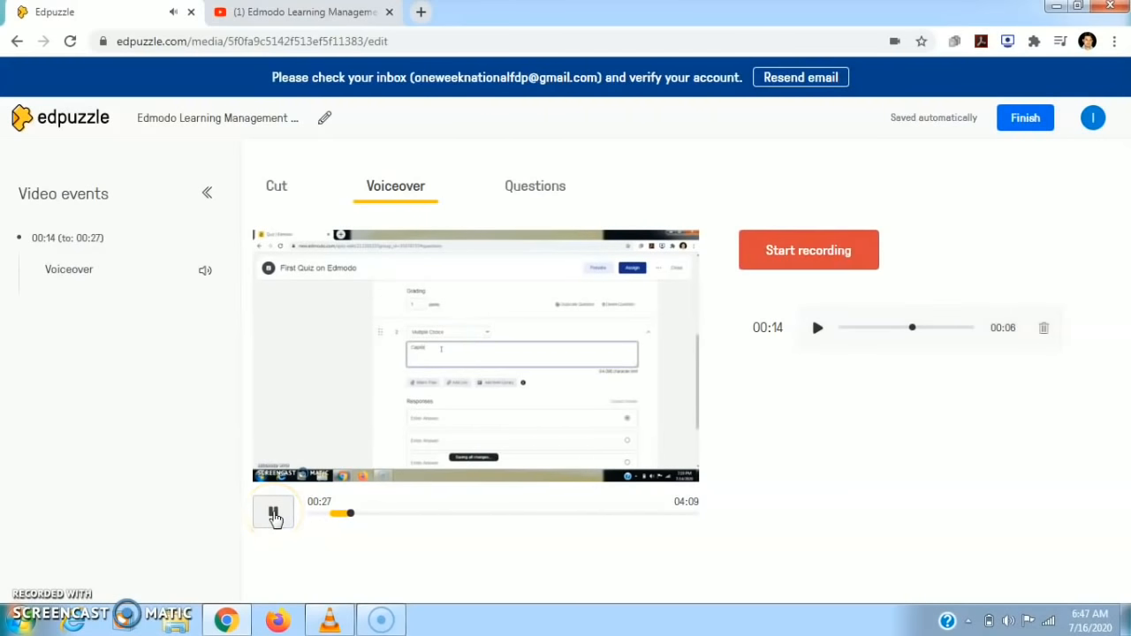
{"action": "left_click", "coordinate": [274, 514]}
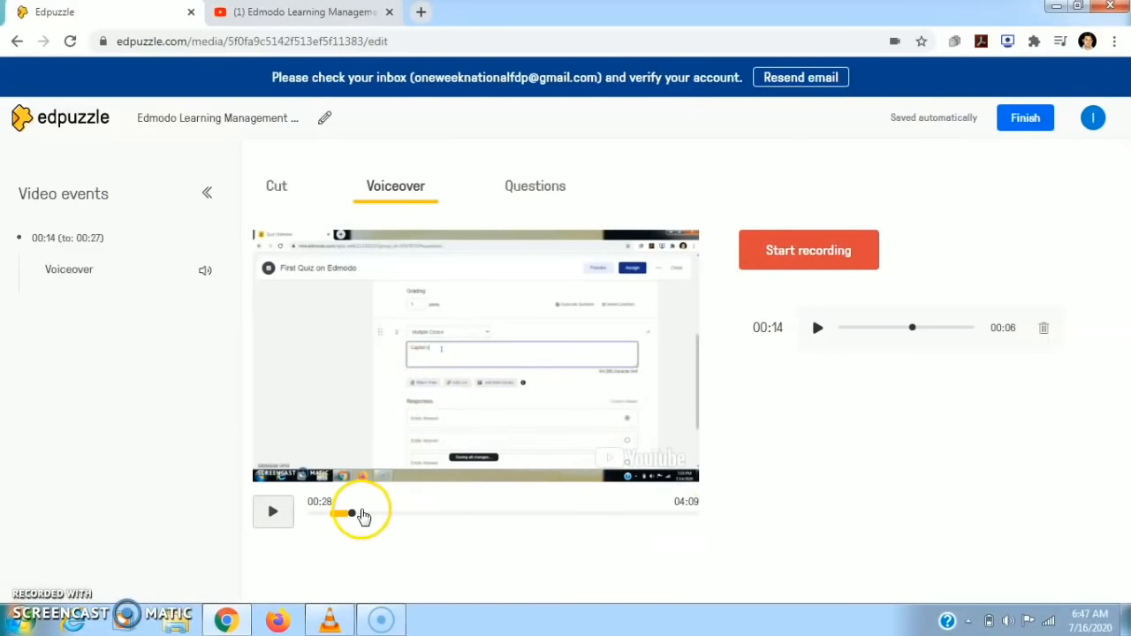
Step: Add a multiple-choice question at 00:36 of the video with the text "we are learning here"
{"action": "left_click_drag", "start_coordinate": [354, 520], "coordinate": [368, 521]}
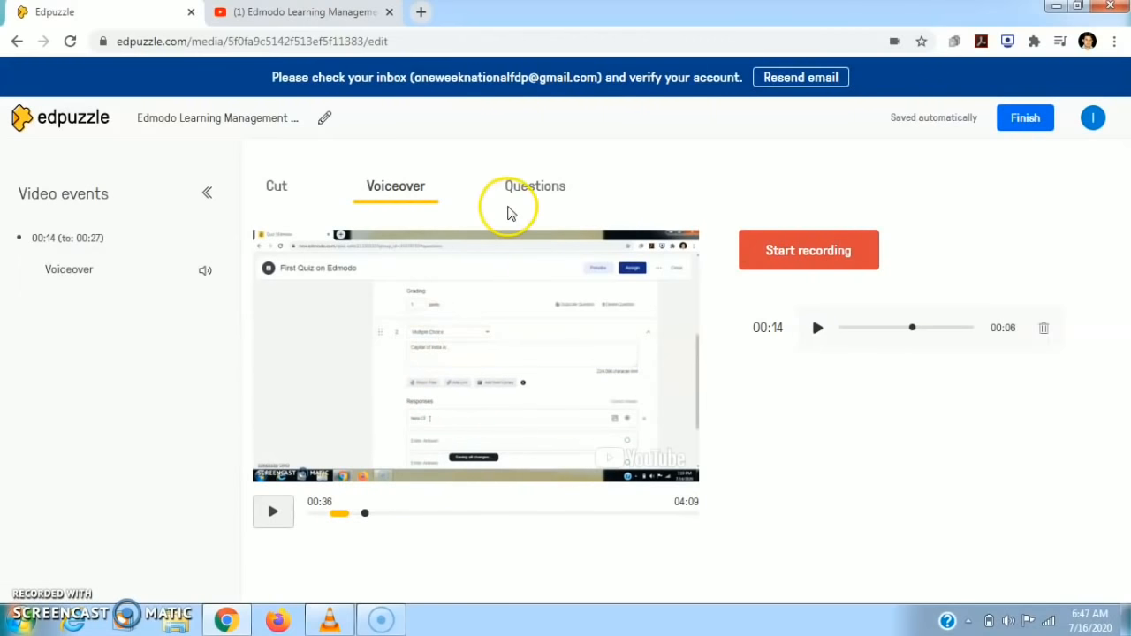
{"action": "left_click", "coordinate": [533, 191]}
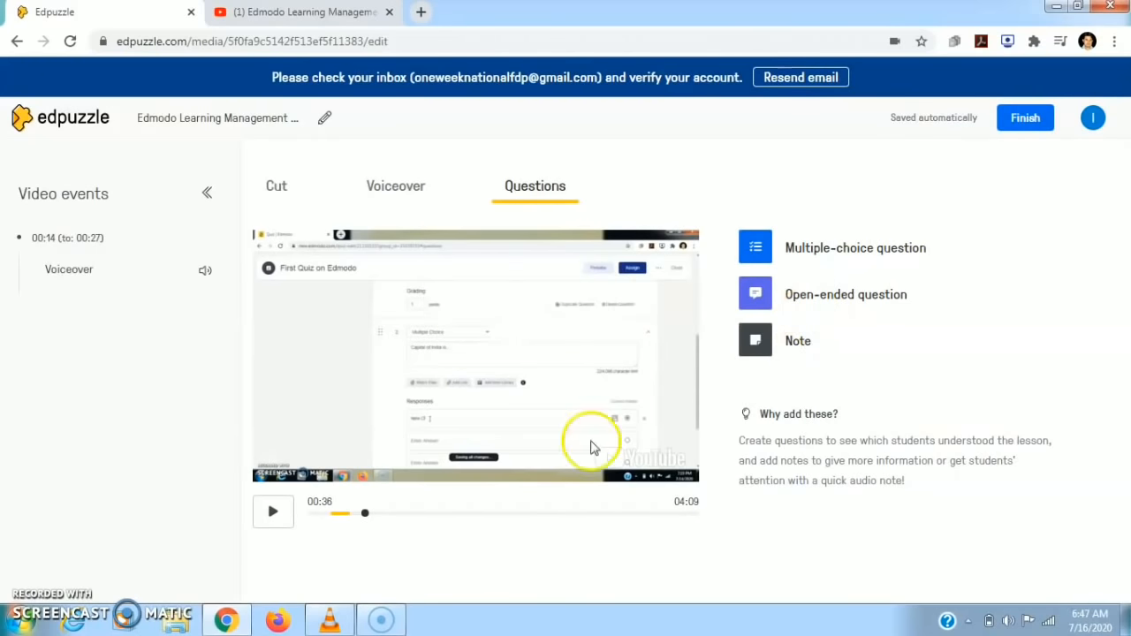
{"action": "left_click", "coordinate": [813, 248]}
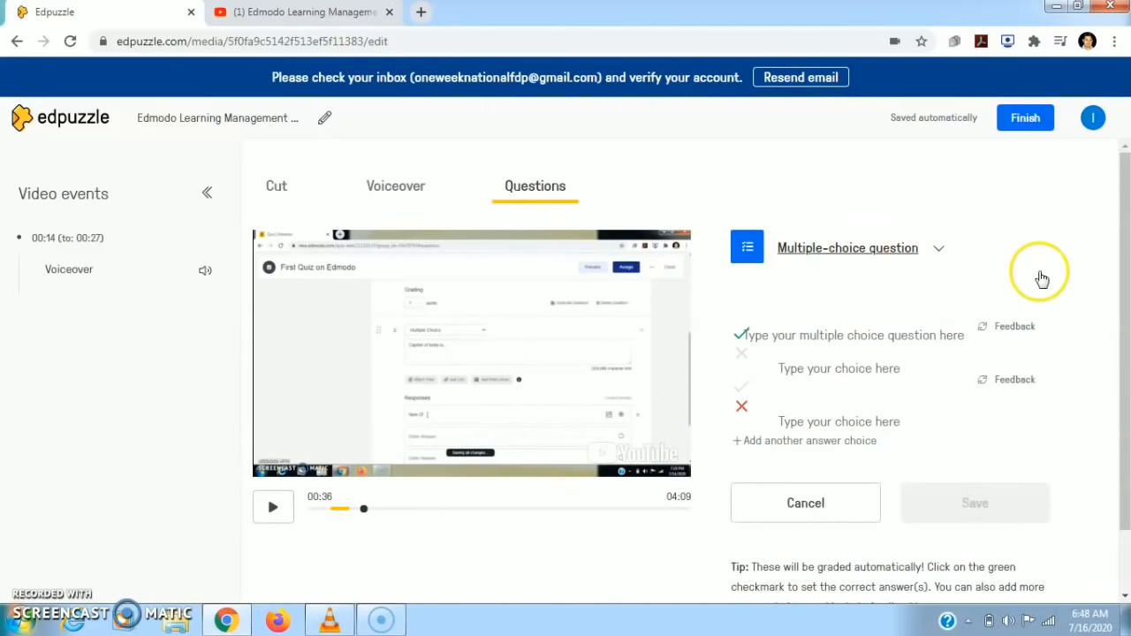
{"action": "left_click_drag", "start_coordinate": [1127, 285], "coordinate": [1127, 357]}
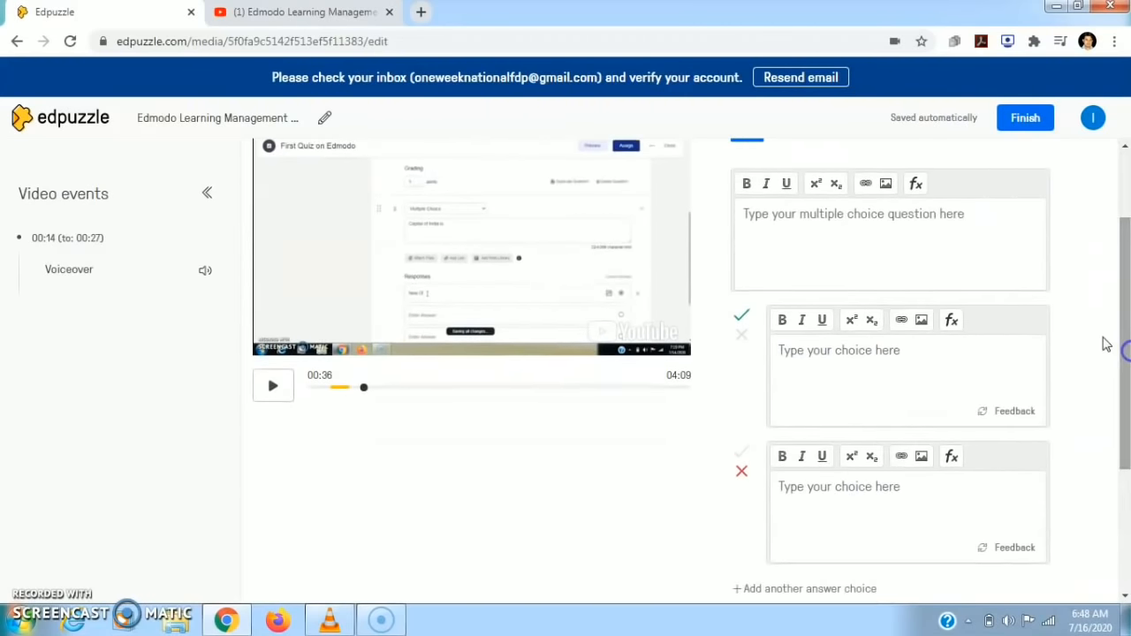
{"action": "left_click", "coordinate": [865, 232]}
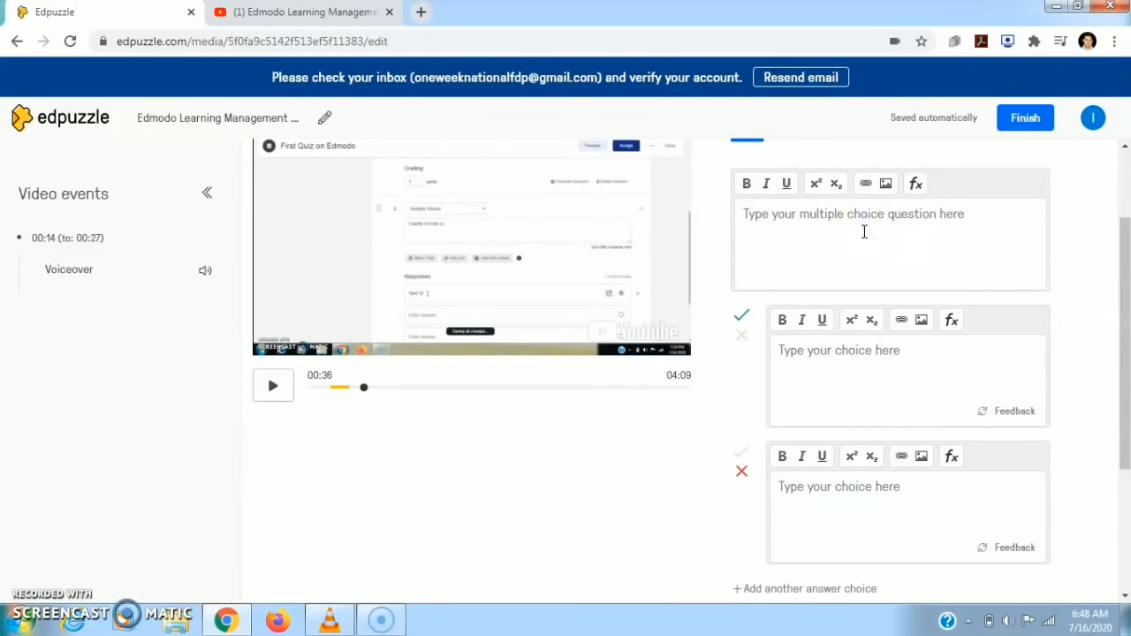
{"action": "type", "text": "we are learning here"}
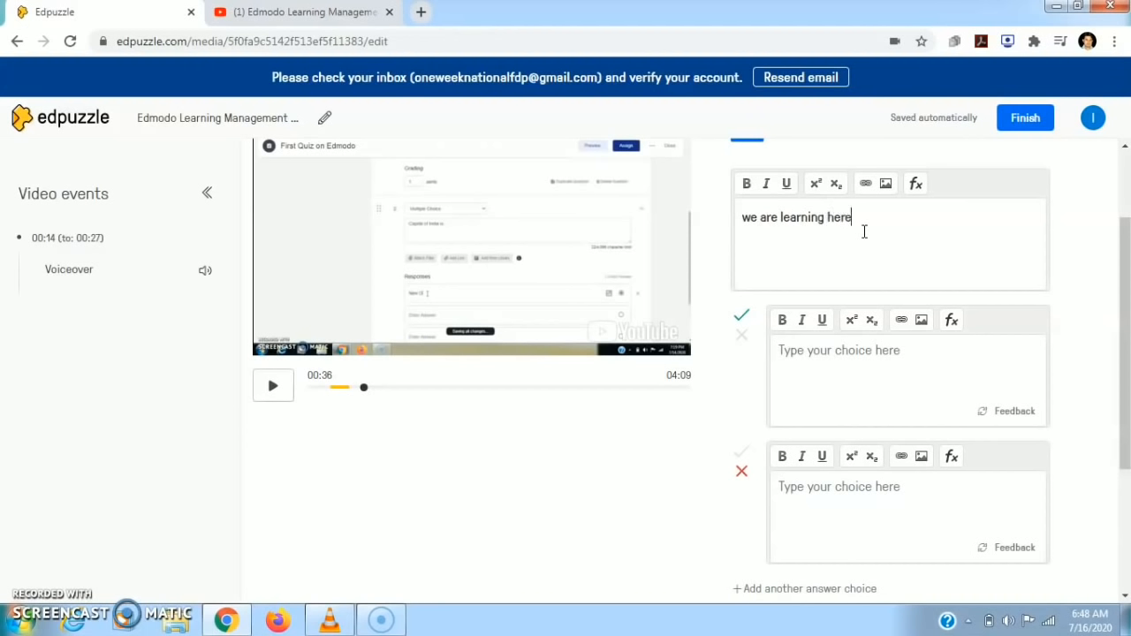
Step: Enter the answer choices edpuzzle and edmodo for the question and mark edmodo as correct
{"action": "left_click", "coordinate": [849, 368]}
{"action": "type", "text": "edpuzzle"}
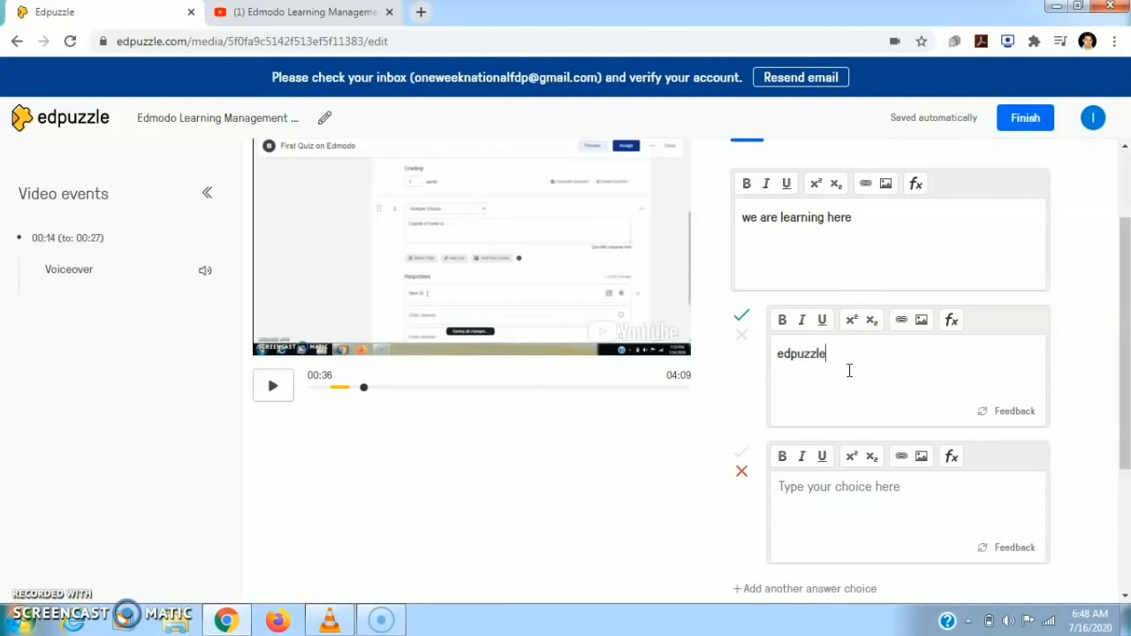
{"action": "left_click", "coordinate": [846, 447]}
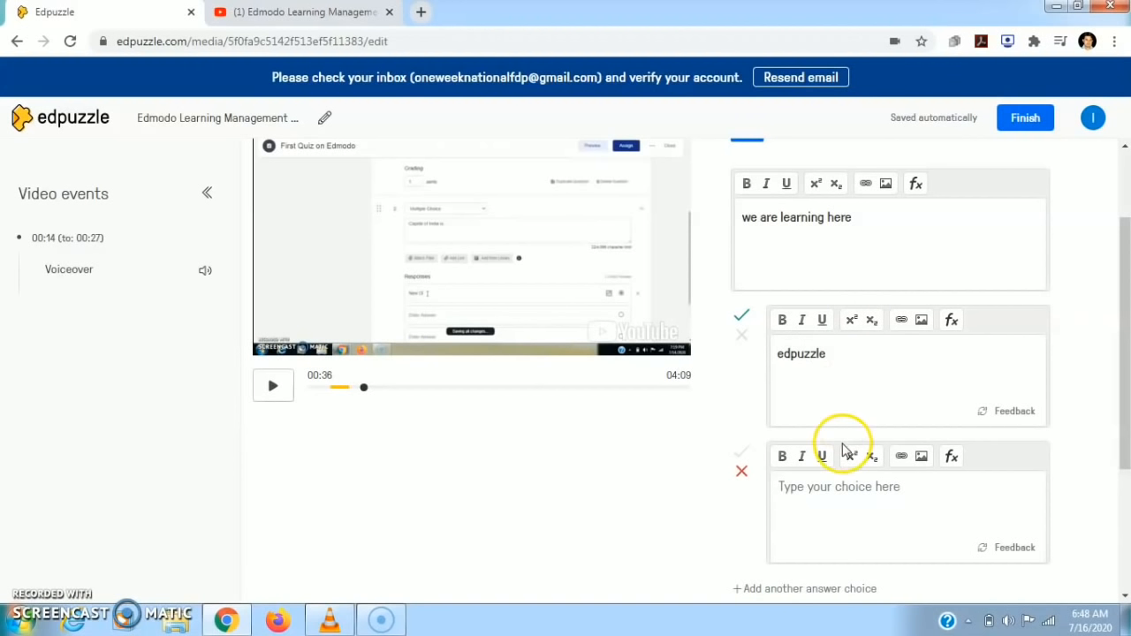
{"action": "left_click", "coordinate": [835, 516]}
{"action": "type", "text": "e"}
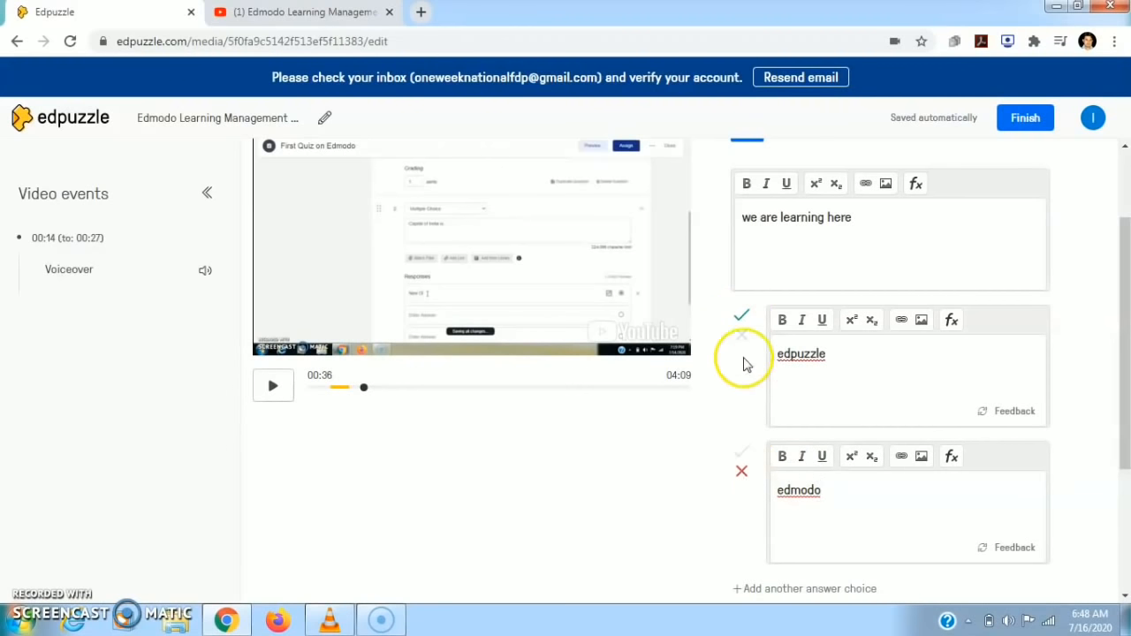
{"action": "left_click", "coordinate": [742, 453]}
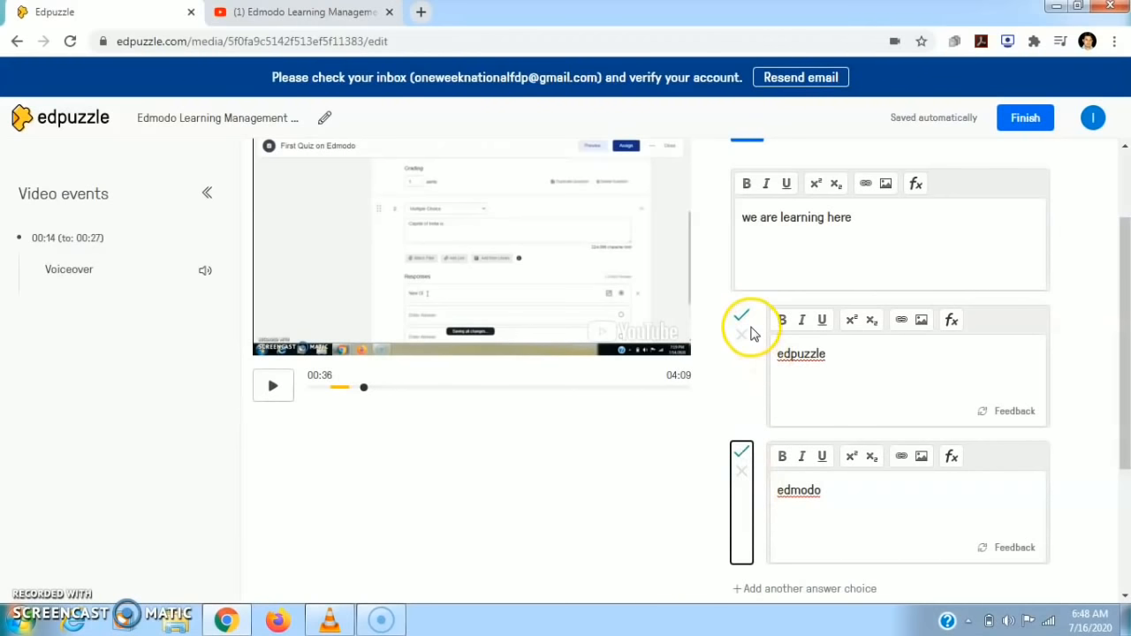
Step: Mark edpuzzle as the only correct answer of the multiple-choice question and edmodo as incorrect
{"action": "left_click", "coordinate": [741, 316]}
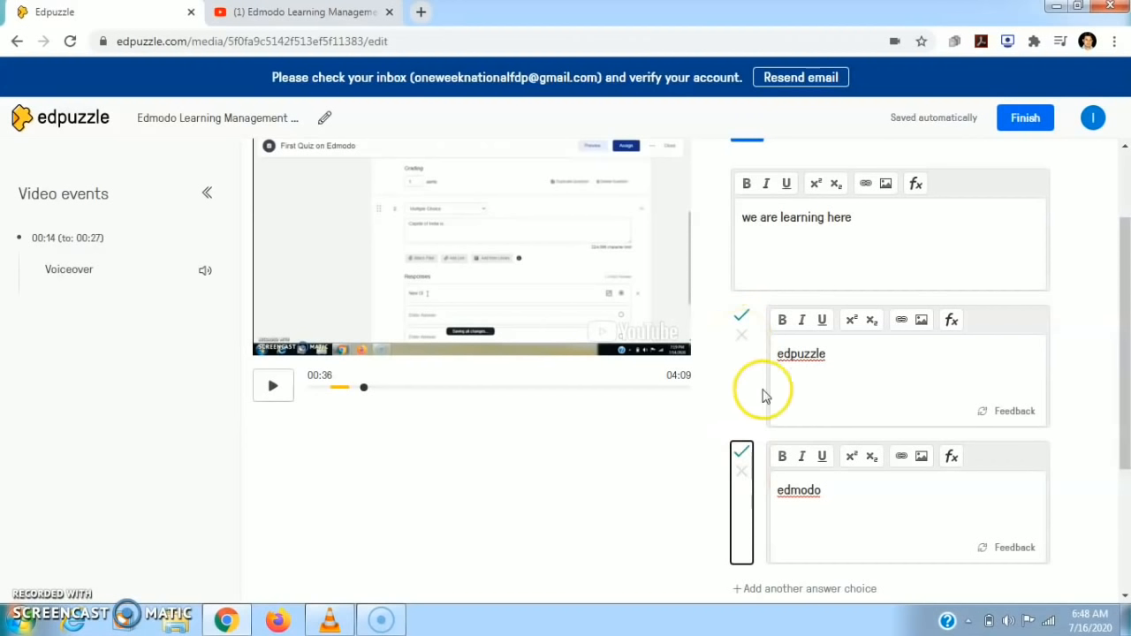
{"action": "left_click", "coordinate": [742, 471]}
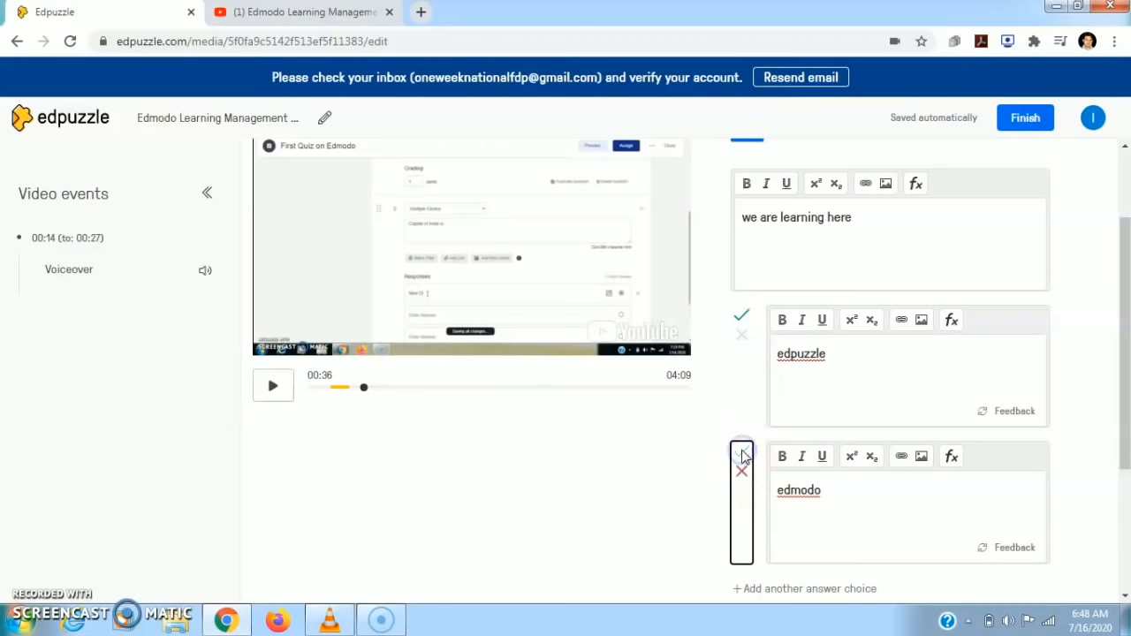
{"action": "left_click", "coordinate": [737, 414]}
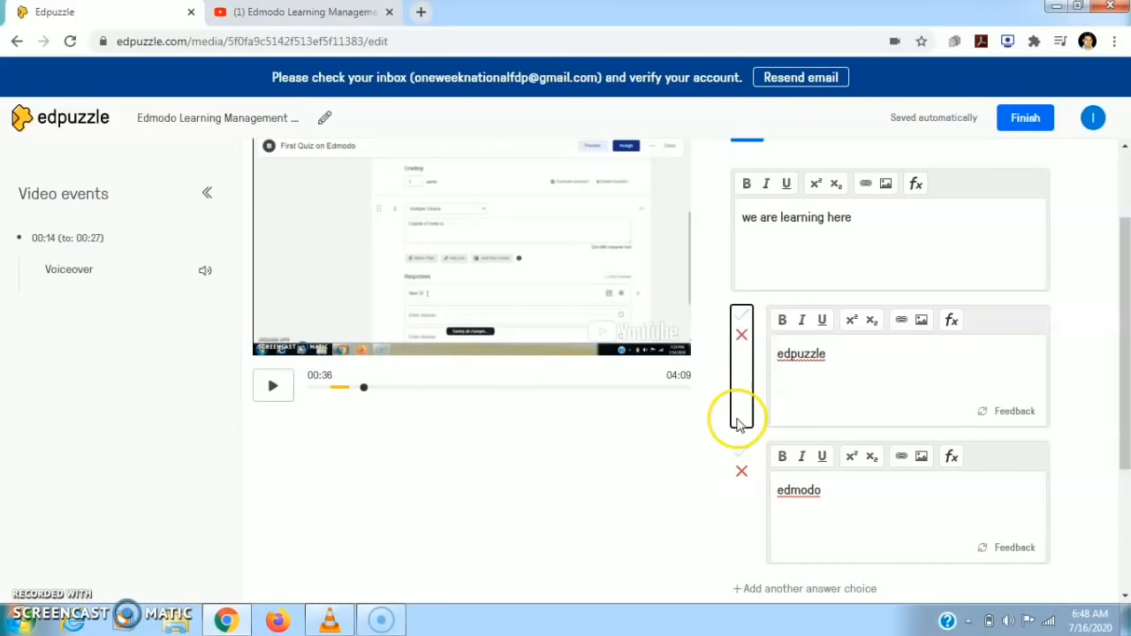
{"action": "left_click", "coordinate": [742, 316]}
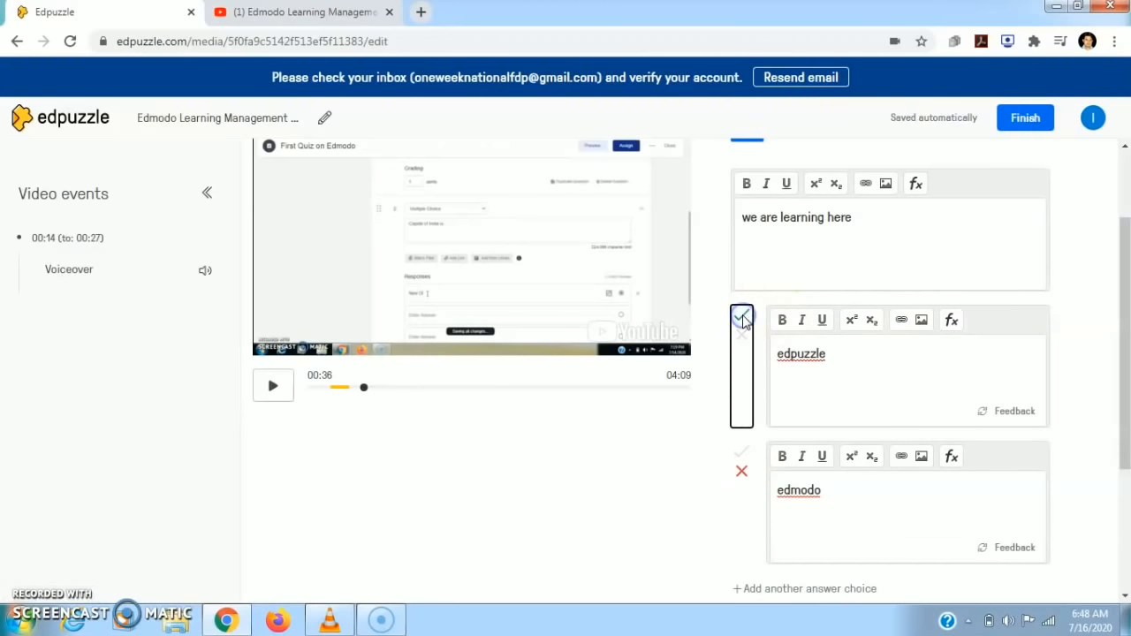
Step: Add a third, incorrect answer choice "google doc" and save the multiple-choice question
{"action": "scroll", "coordinate": [1125, 408], "scroll_direction": "down", "scroll_amount": 2}
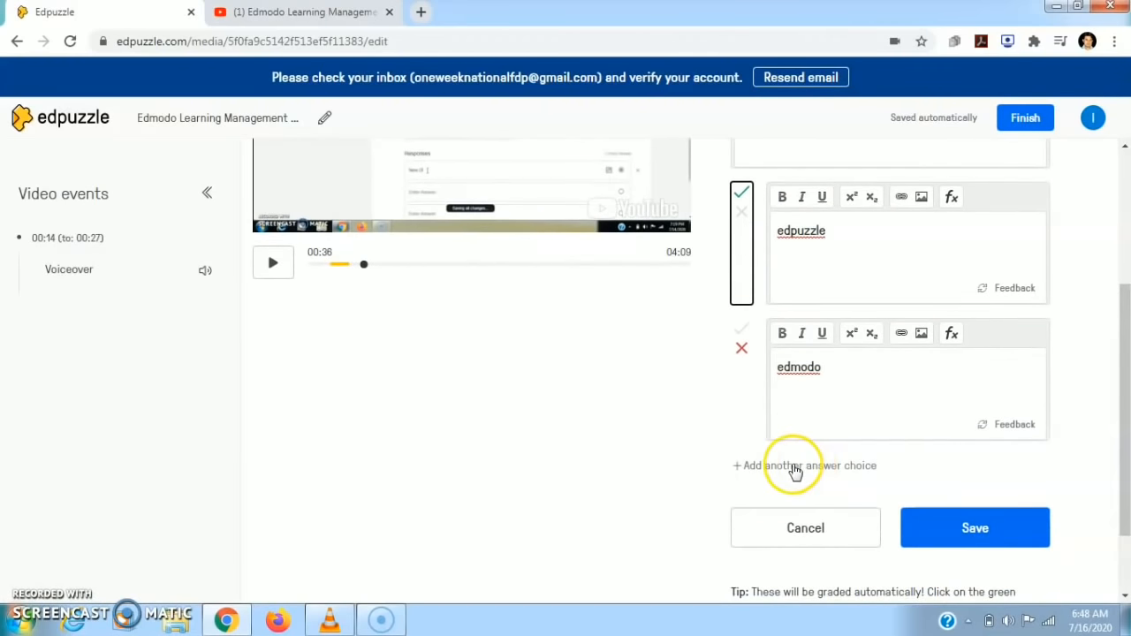
{"action": "left_click", "coordinate": [810, 468]}
{"action": "left_click", "coordinate": [807, 376]}
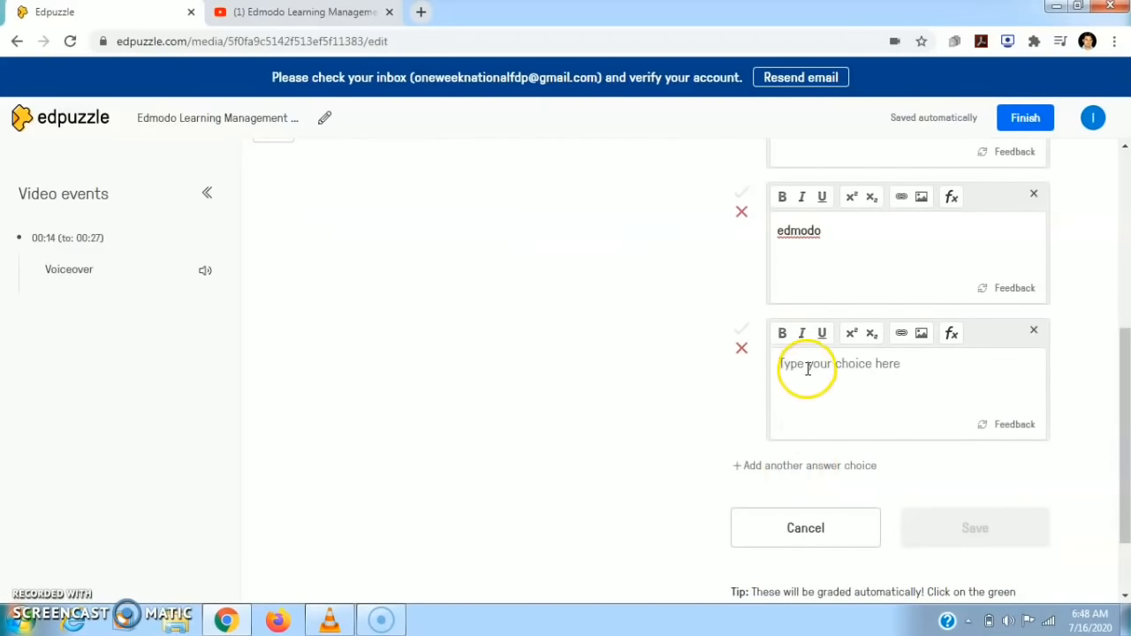
{"action": "type", "text": "google doc"}
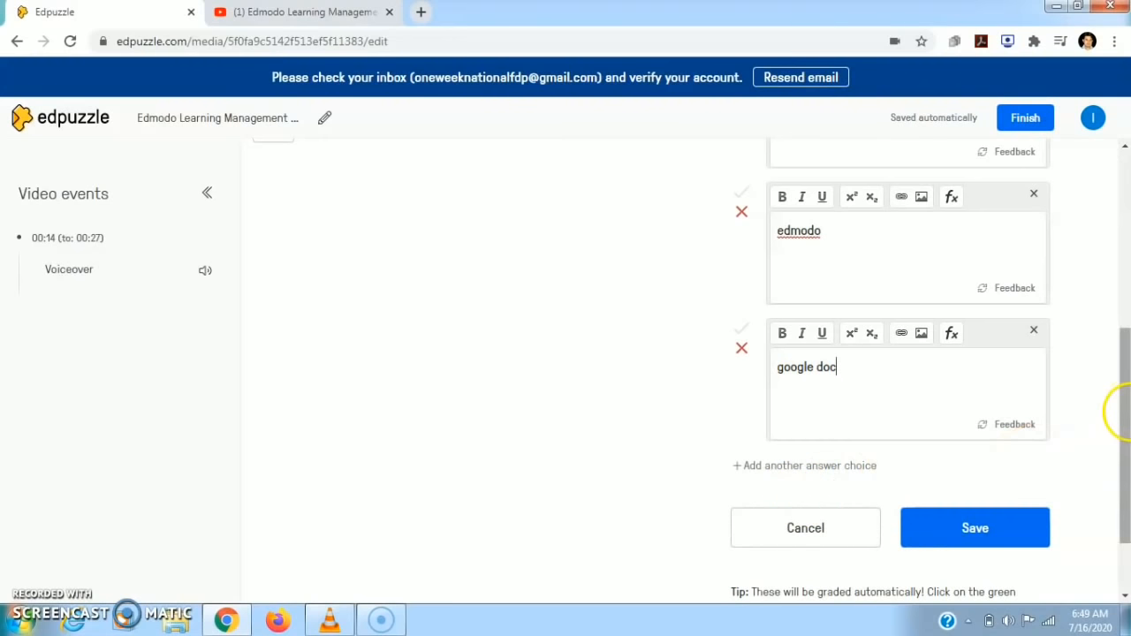
{"action": "mouse_move", "coordinate": [1128, 416]}
{"action": "left_mouse_down"}
{"action": "mouse_move", "coordinate": [1127, 330]}
{"action": "mouse_move", "coordinate": [1128, 422]}
{"action": "left_mouse_up"}
{"action": "left_click", "coordinate": [963, 522]}
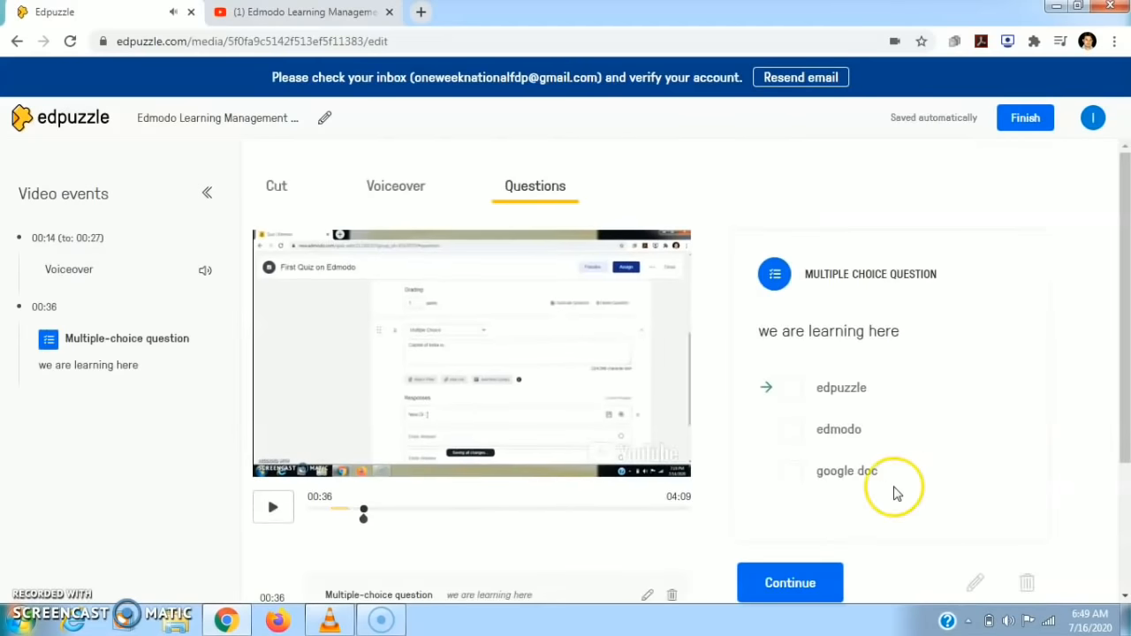
Step: Move the multiple-choice question's marker on the video timeline to 00:29
{"action": "left_click", "coordinate": [356, 524]}
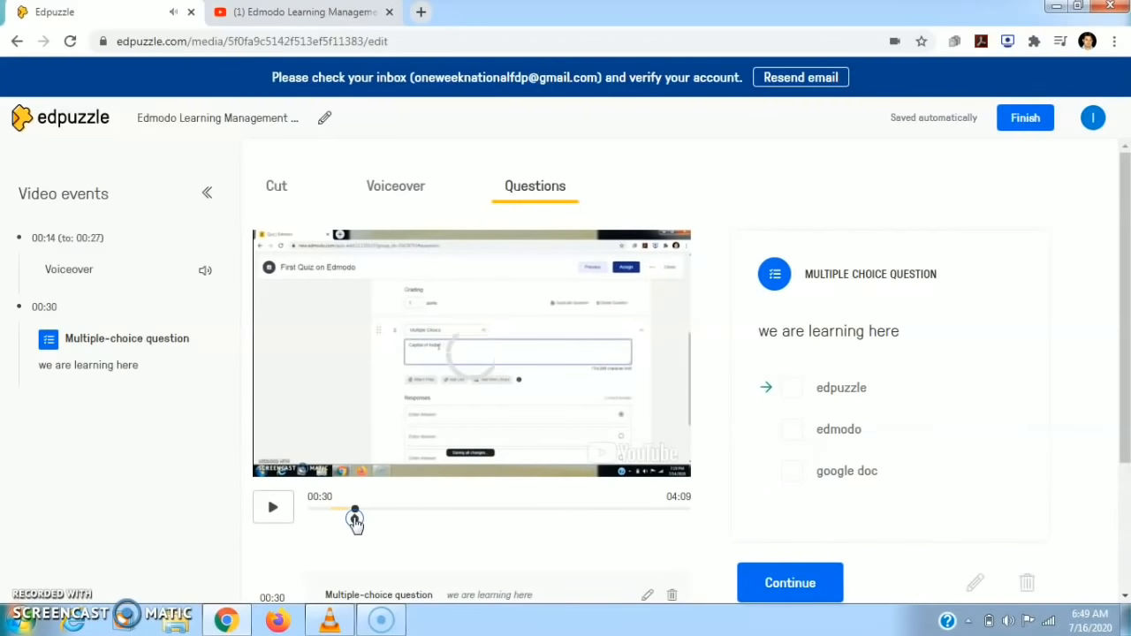
{"action": "left_click", "coordinate": [287, 520]}
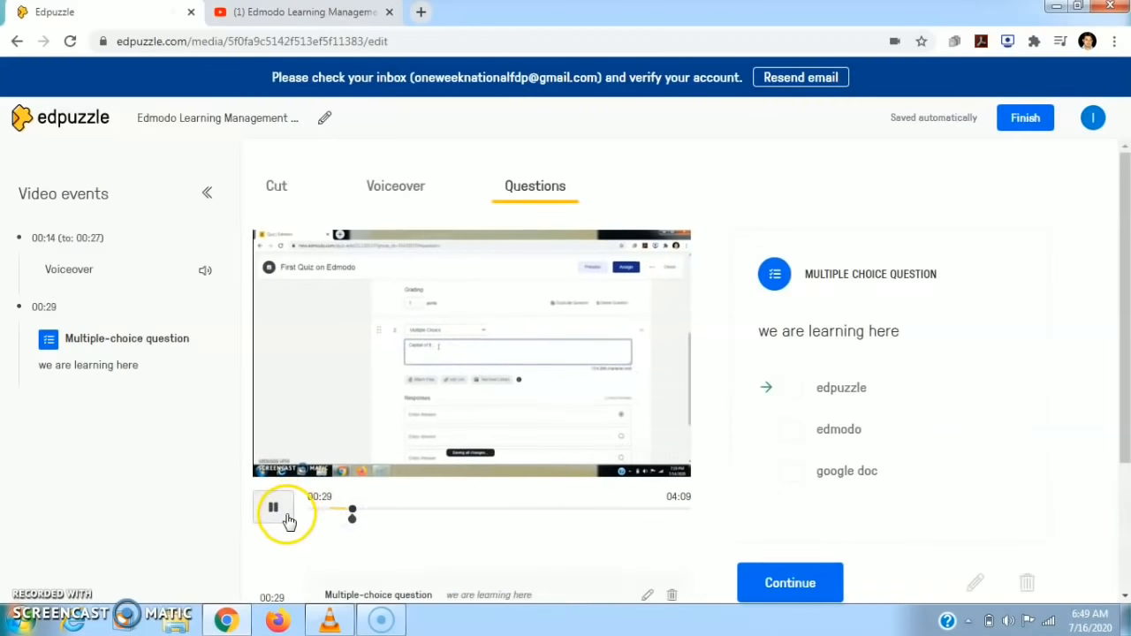
{"action": "left_click", "coordinate": [276, 516]}
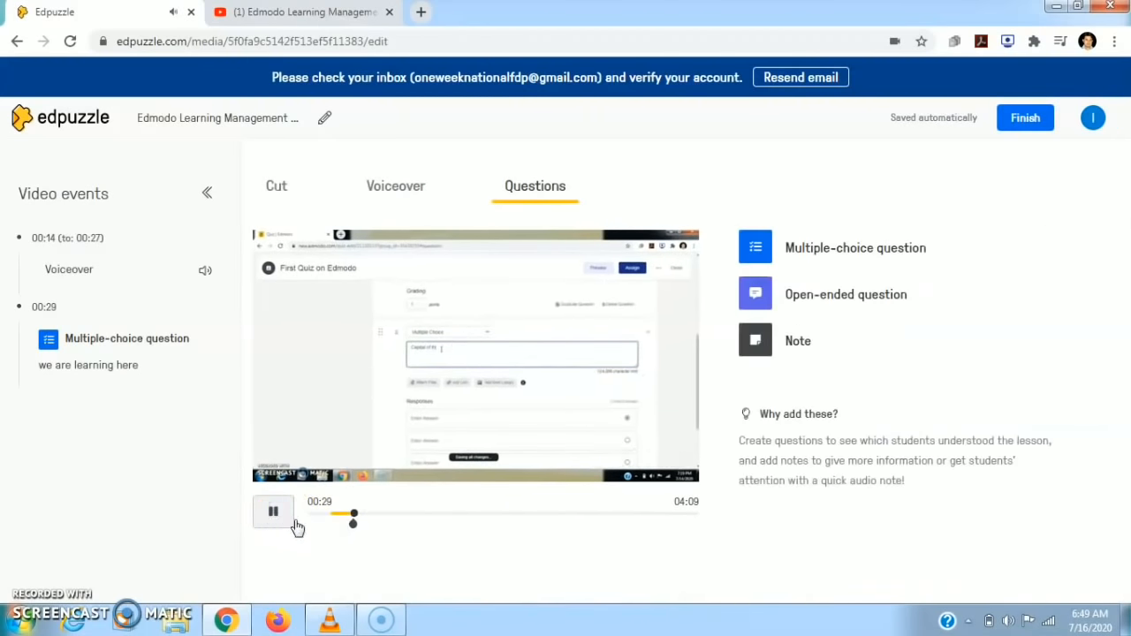
{"action": "left_click_drag", "start_coordinate": [352, 523], "coordinate": [356, 514]}
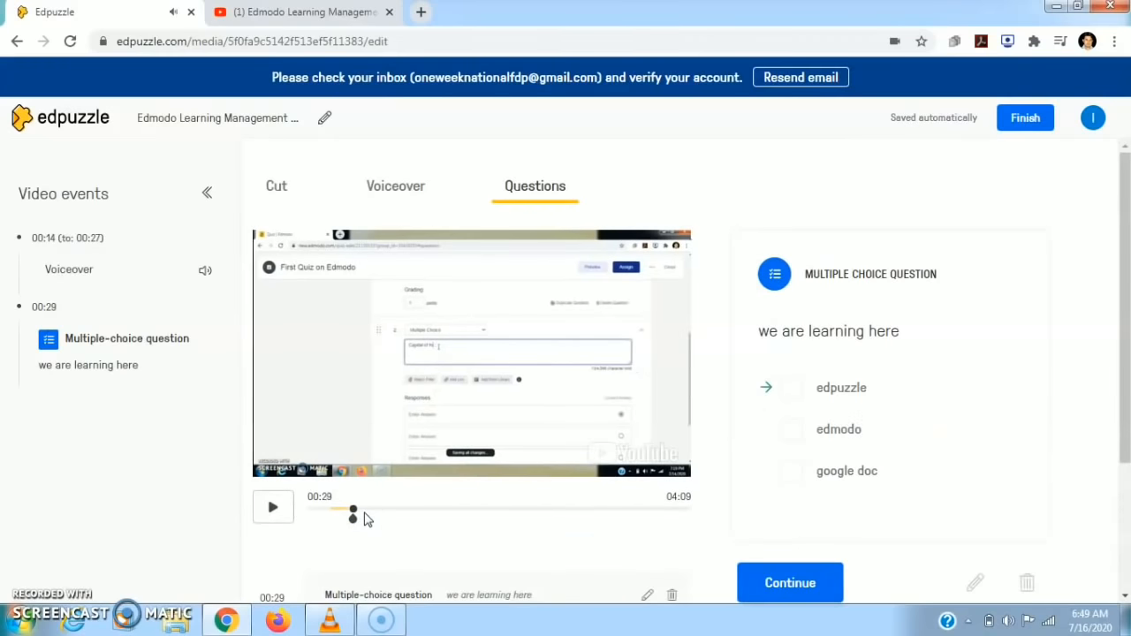
Step: Play the video around the multiple-choice question's marker and continue past the question to check how it behaves
{"action": "left_click", "coordinate": [274, 511]}
{"action": "left_click", "coordinate": [276, 513]}
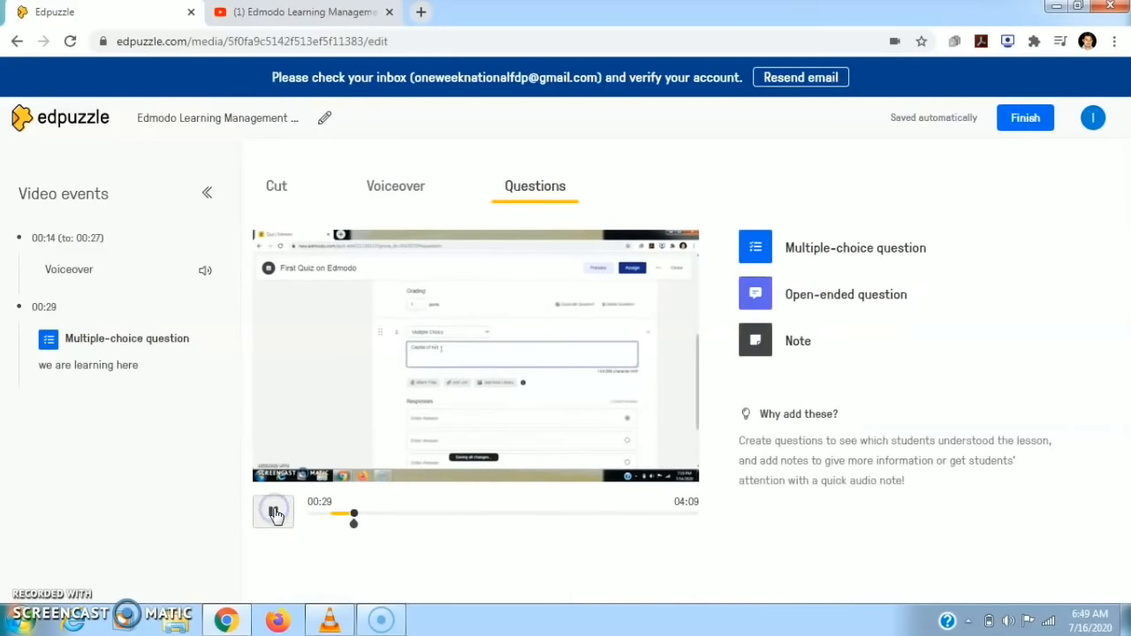
{"action": "left_click", "coordinate": [281, 516]}
{"action": "left_click", "coordinate": [333, 516]}
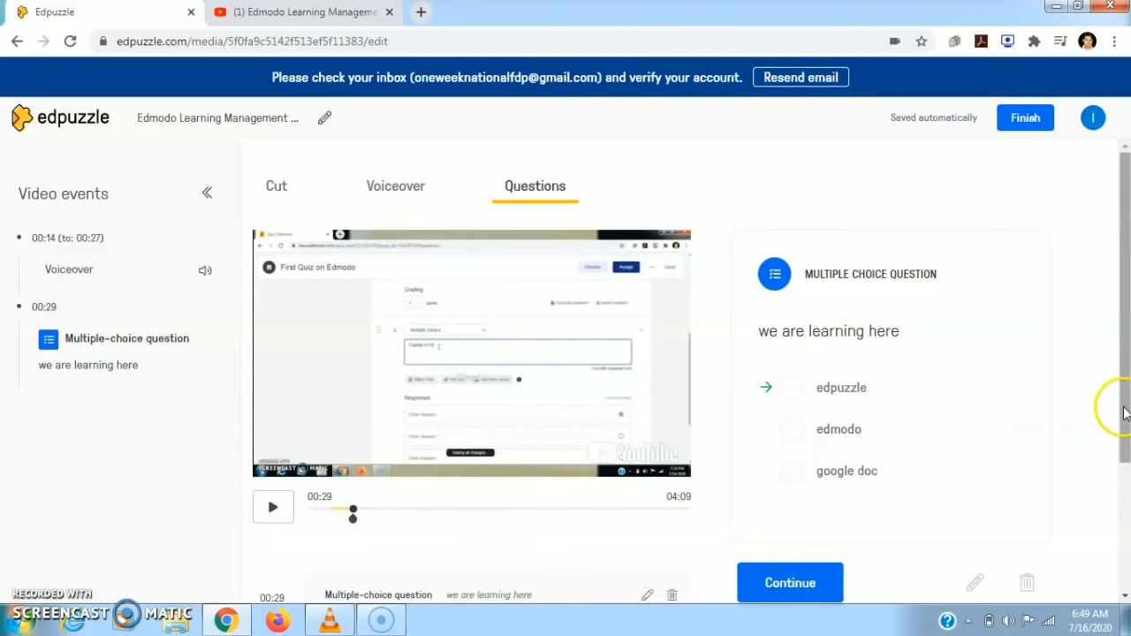
{"action": "left_click_drag", "start_coordinate": [1124, 414], "coordinate": [1125, 460]}
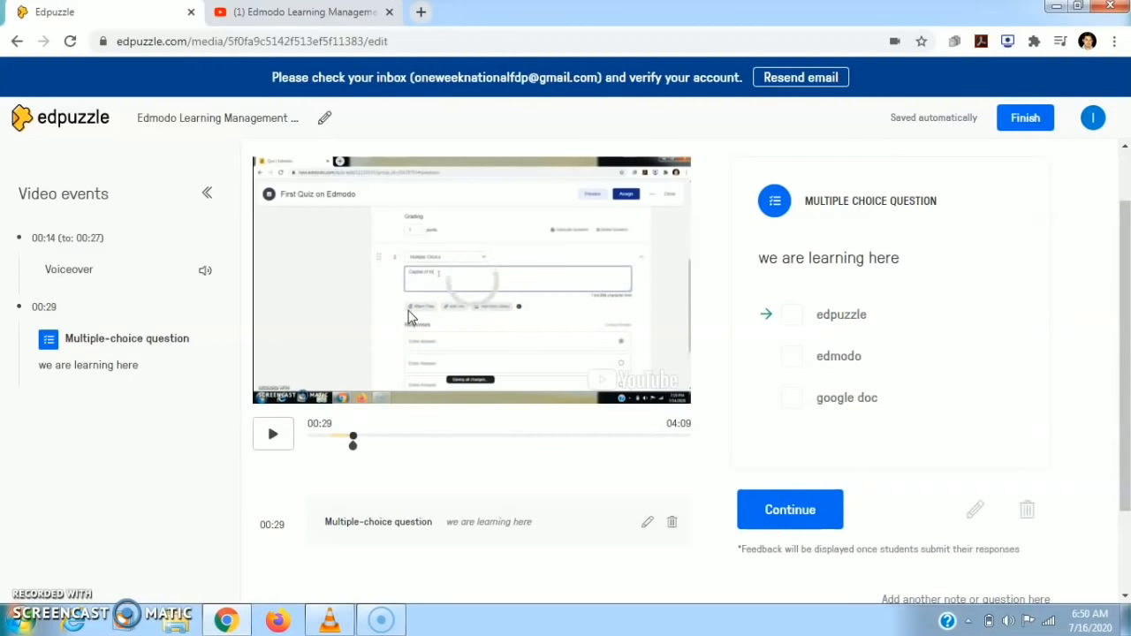
{"action": "left_click", "coordinate": [789, 511]}
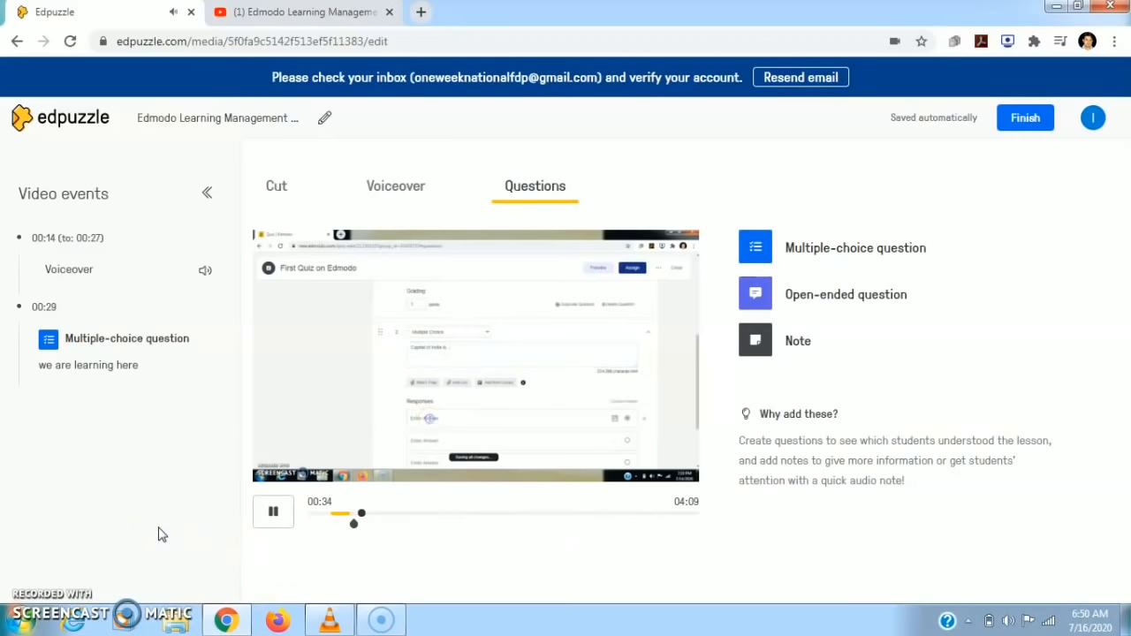
{"action": "left_click", "coordinate": [431, 557]}
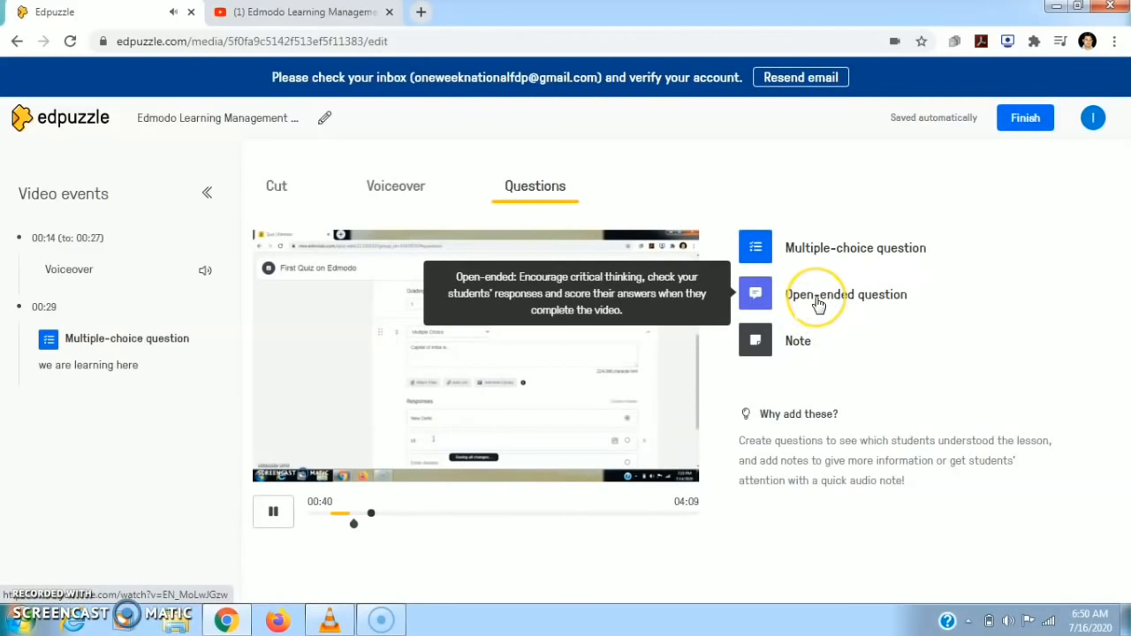
Step: Add and save an open-ended question at 00:42 with the text "Discuss about edpuzzle."
{"action": "left_click", "coordinate": [818, 304]}
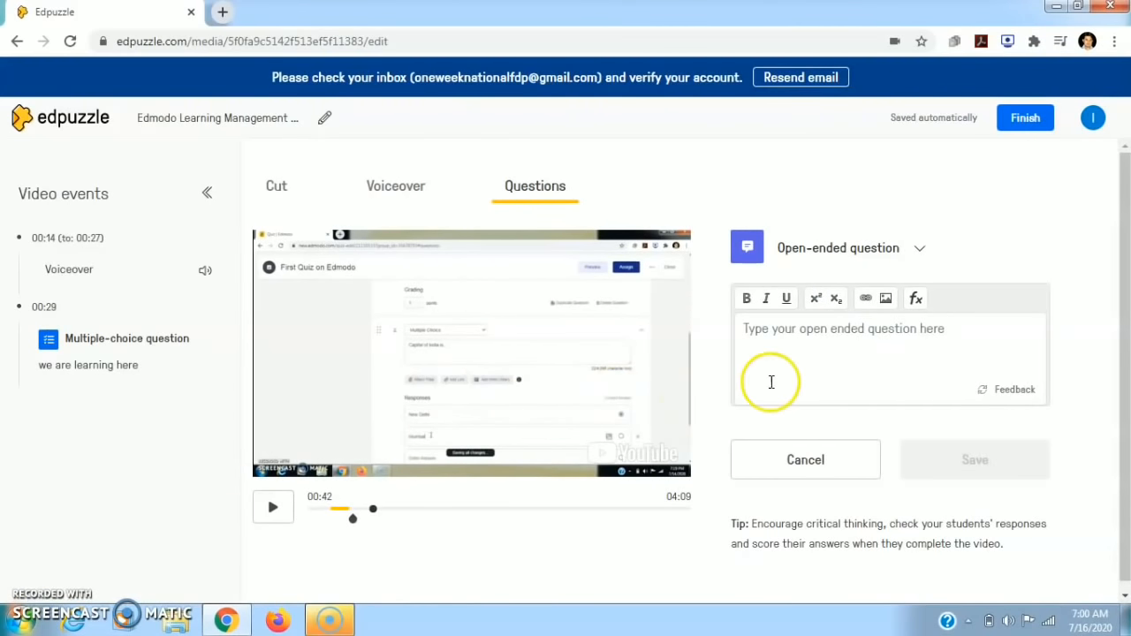
{"action": "left_click", "coordinate": [804, 343]}
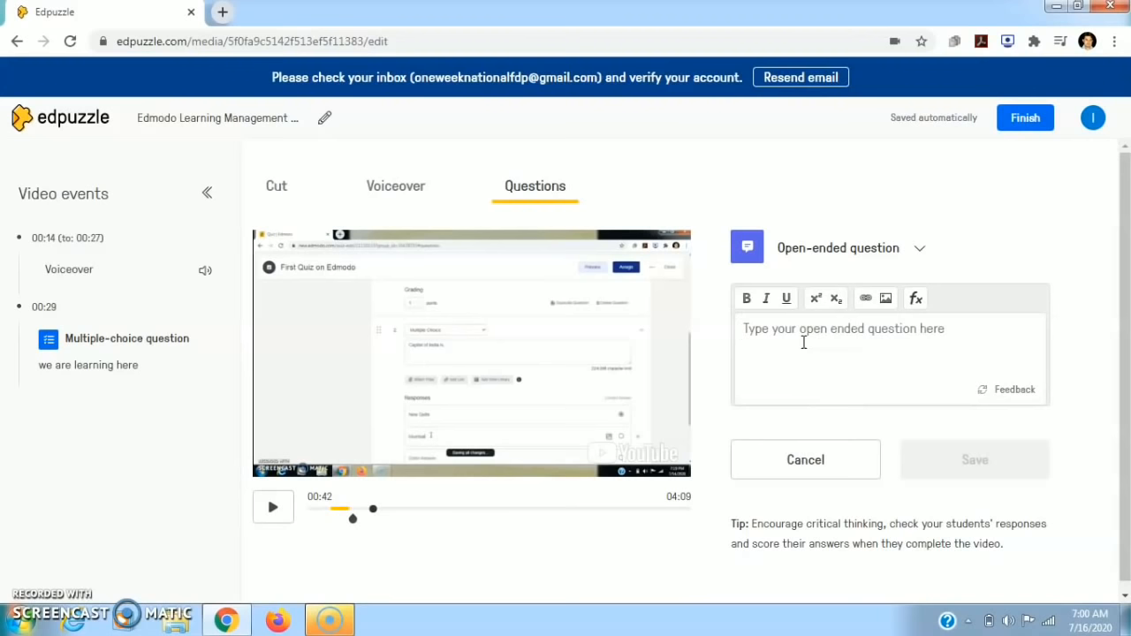
{"action": "type", "text": "Discuss about dpuzzle."}
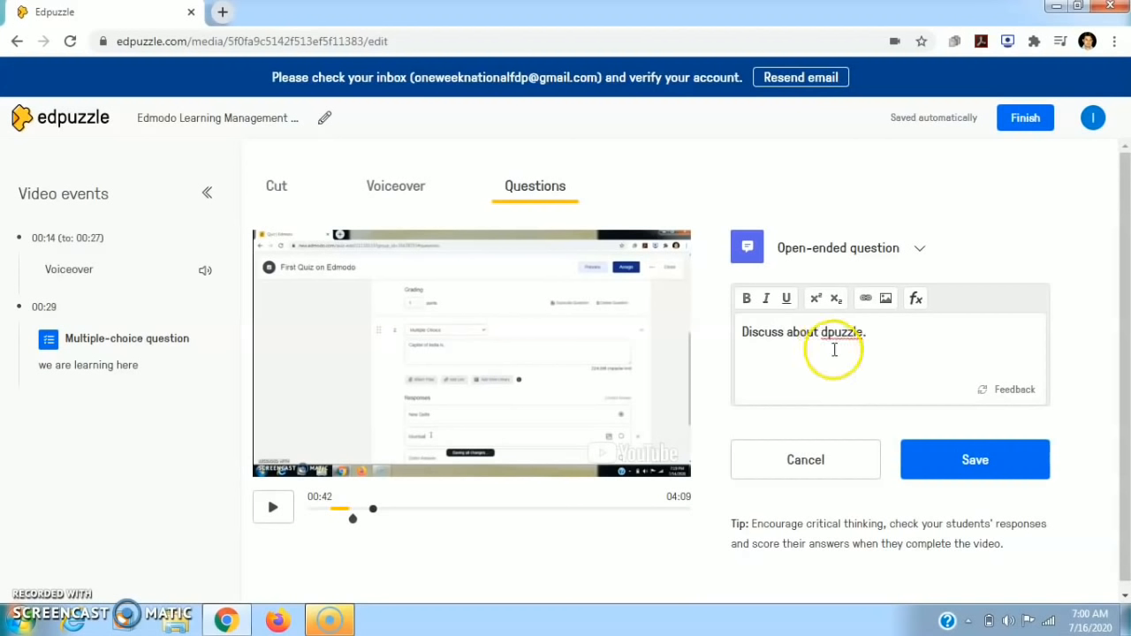
{"action": "left_click", "coordinate": [822, 335]}
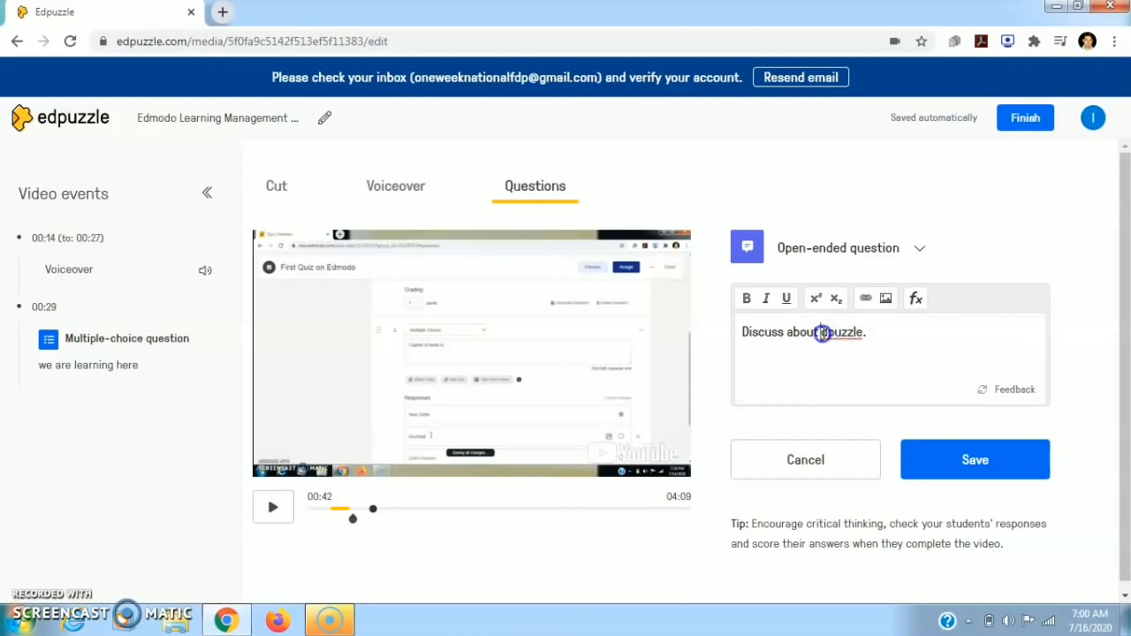
{"action": "type", "text": "e"}
{"action": "left_click", "coordinate": [842, 358]}
{"action": "left_click", "coordinate": [976, 459]}
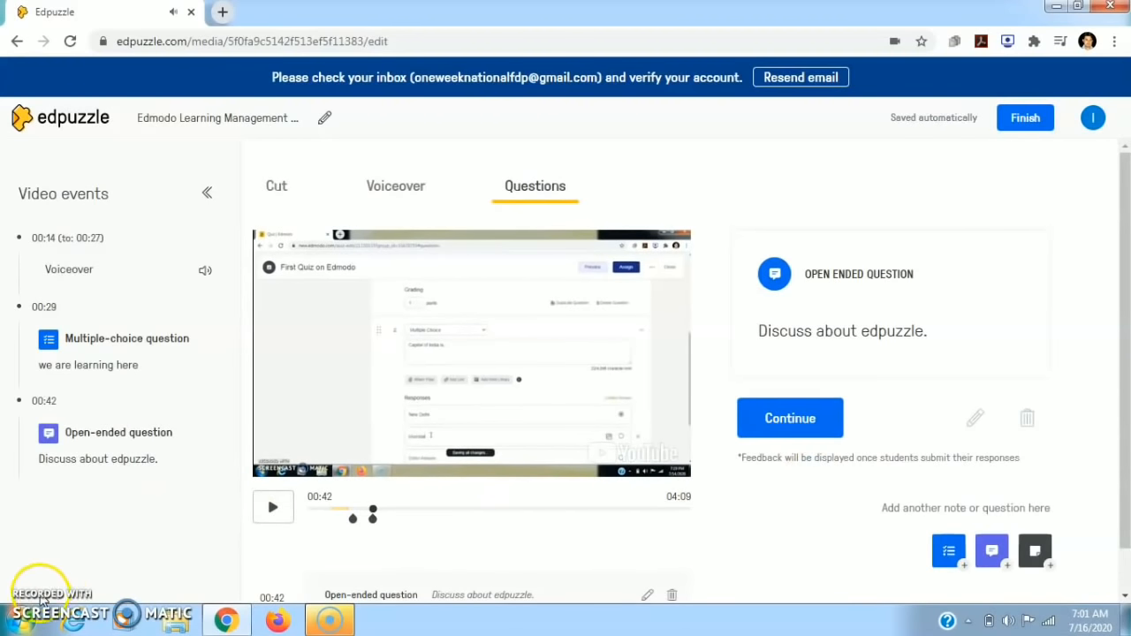
Step: Continue the video to 00:55 and save a note there reading "hello students" followed by a row of dots
{"action": "left_click", "coordinate": [782, 421]}
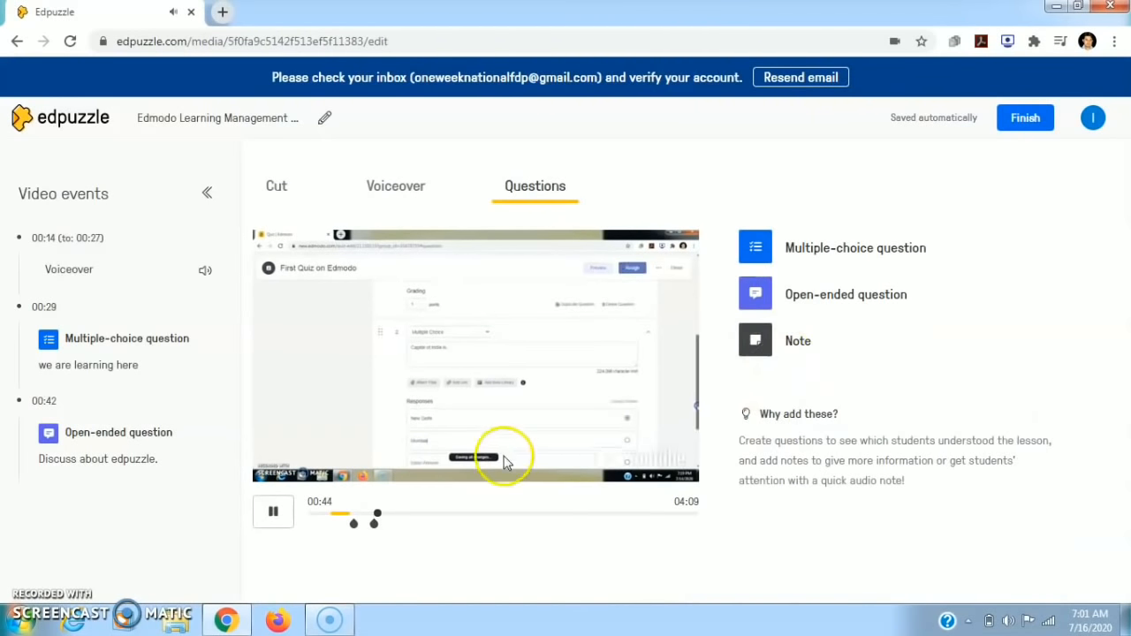
{"action": "left_click", "coordinate": [389, 515]}
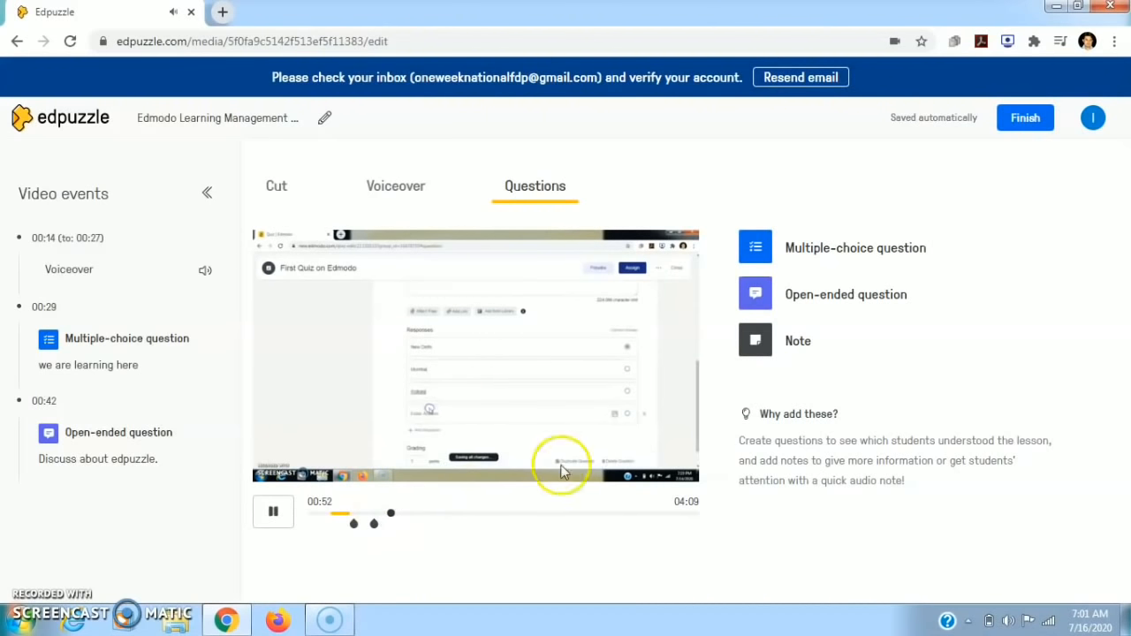
{"action": "left_click", "coordinate": [271, 518]}
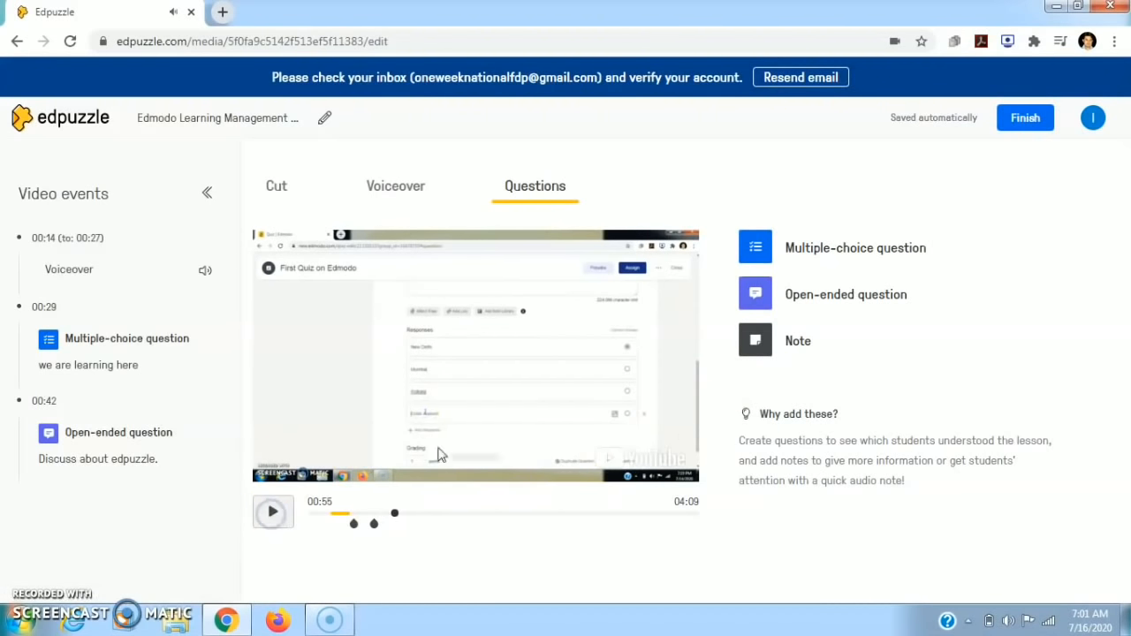
{"action": "left_click", "coordinate": [794, 345]}
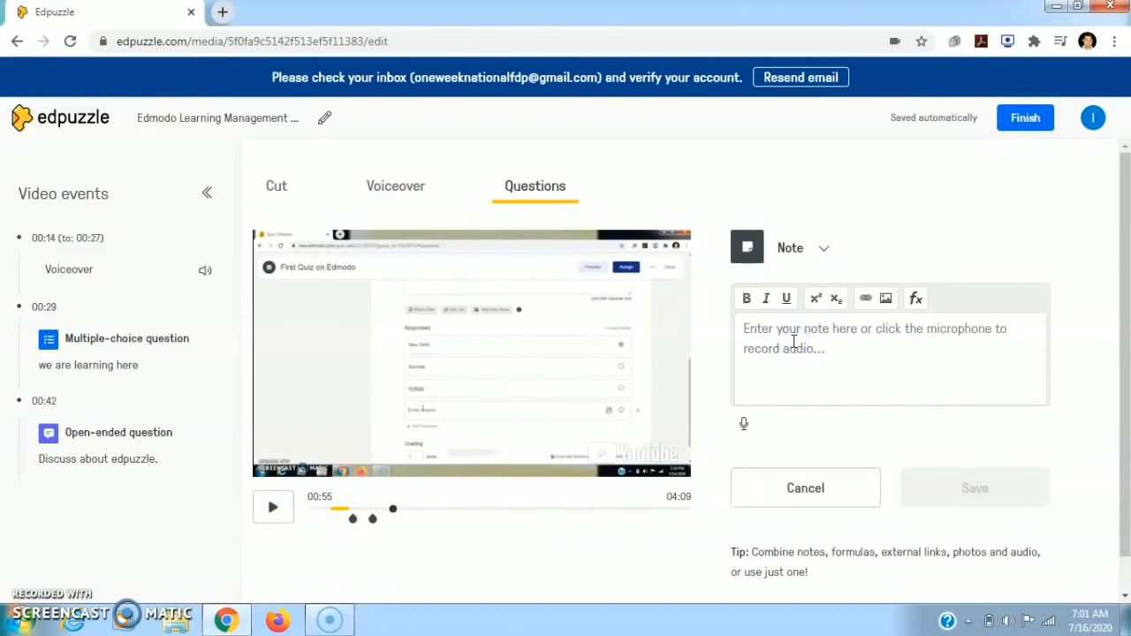
{"action": "left_click", "coordinate": [778, 336]}
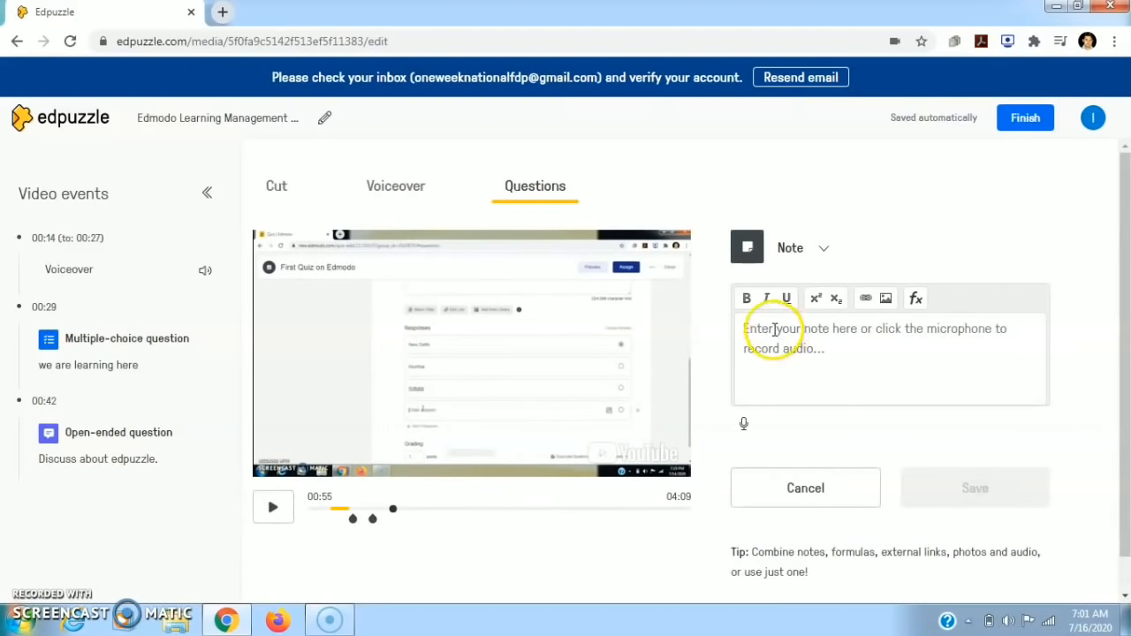
{"action": "type", "text": "h"}
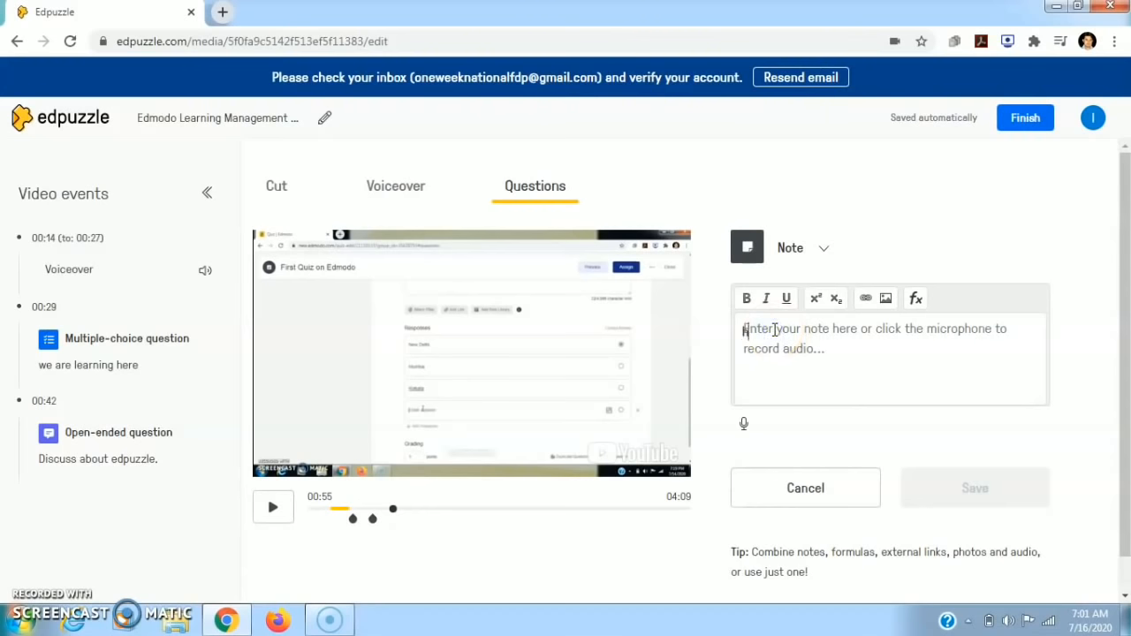
{"action": "type", "text": "ello students.................."}
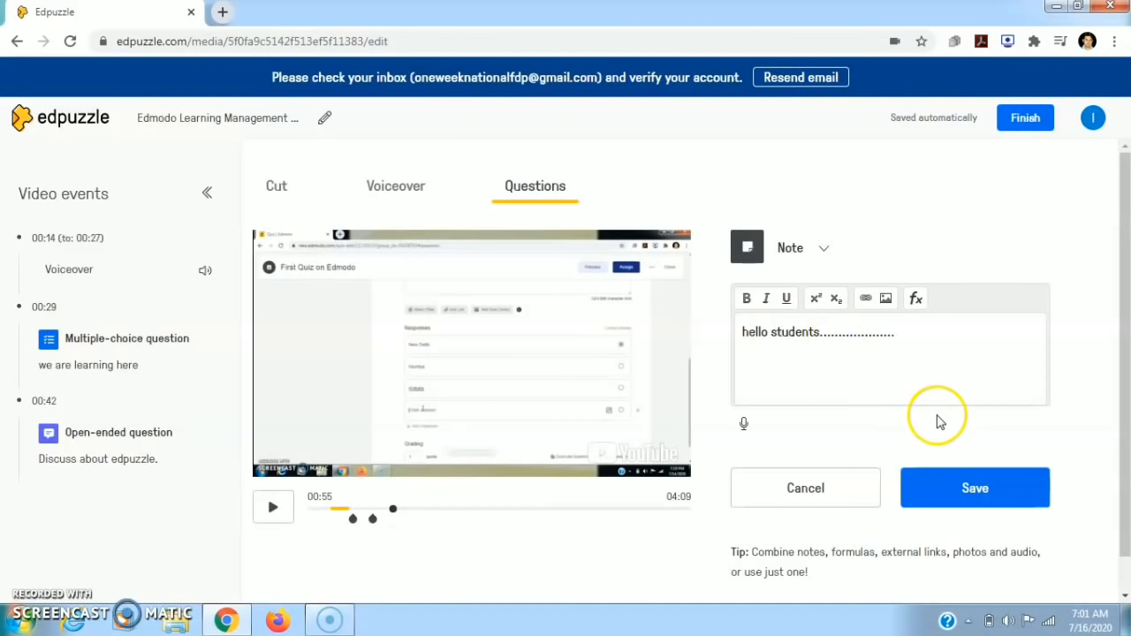
{"action": "left_click", "coordinate": [944, 495]}
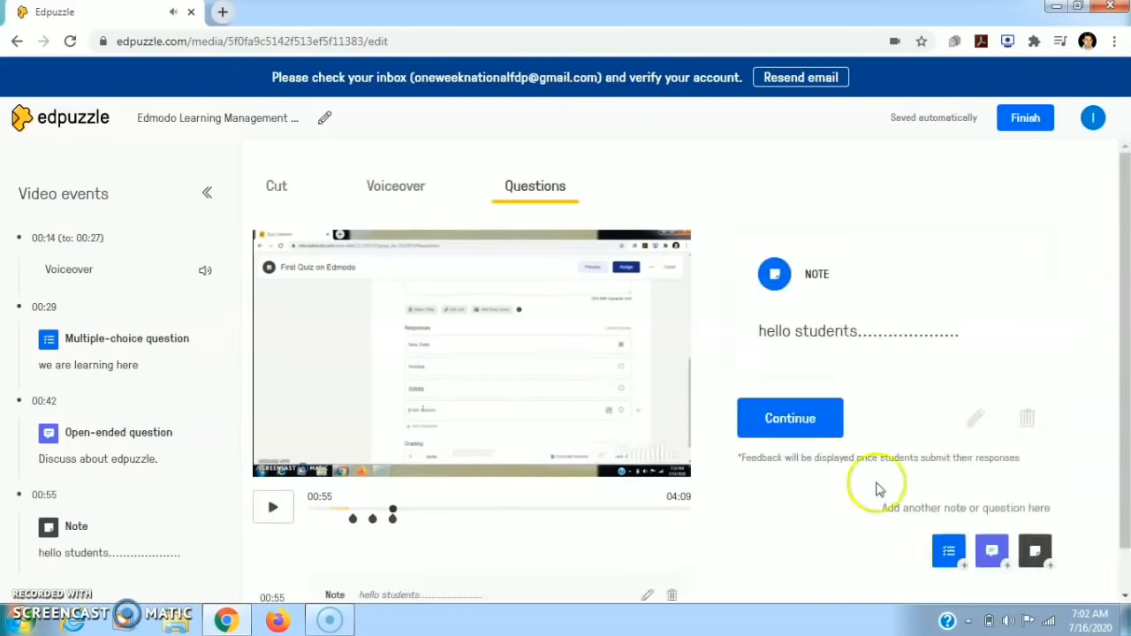
Step: Play the video on to 01:01 and save an audio note there with a voice recording about 6 seconds long
{"action": "left_click", "coordinate": [521, 456]}
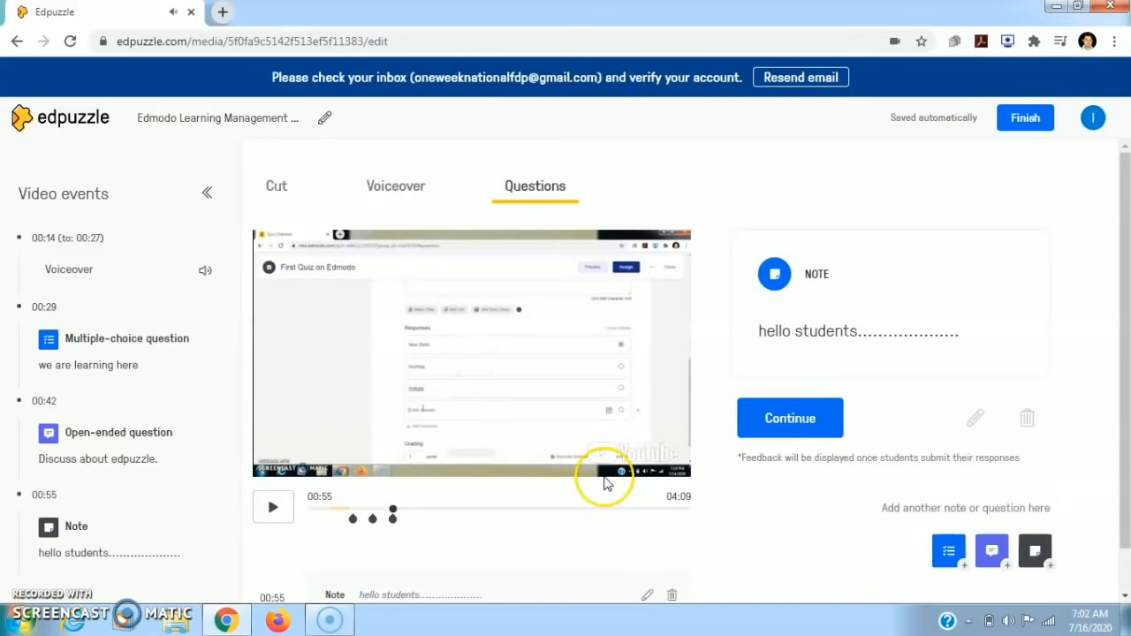
{"action": "left_click", "coordinate": [272, 519]}
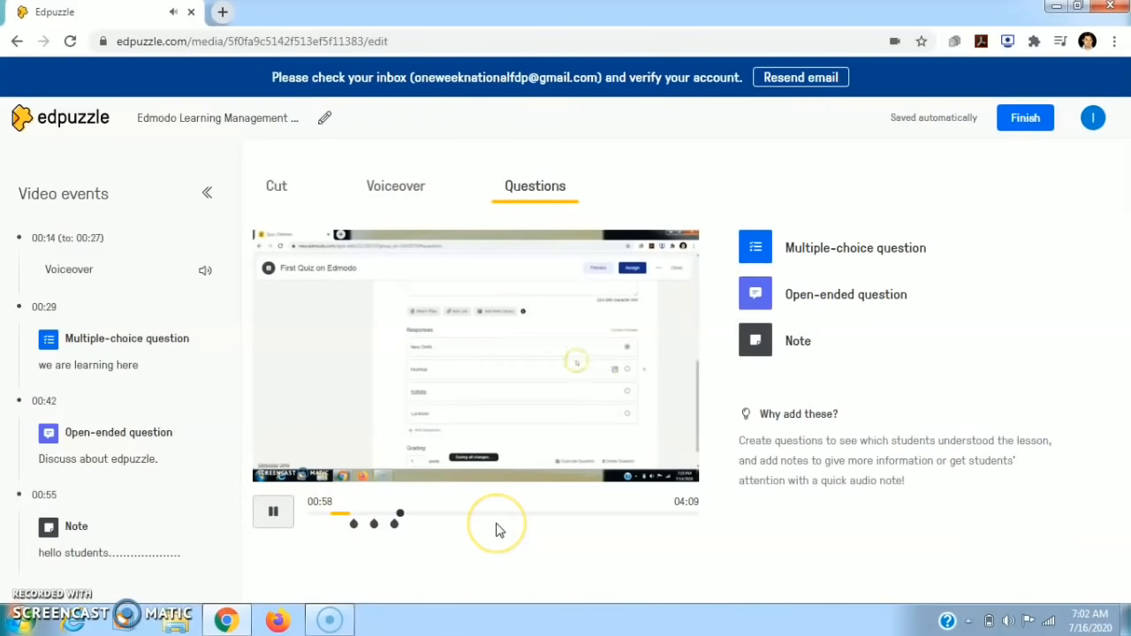
{"action": "left_click", "coordinate": [273, 511]}
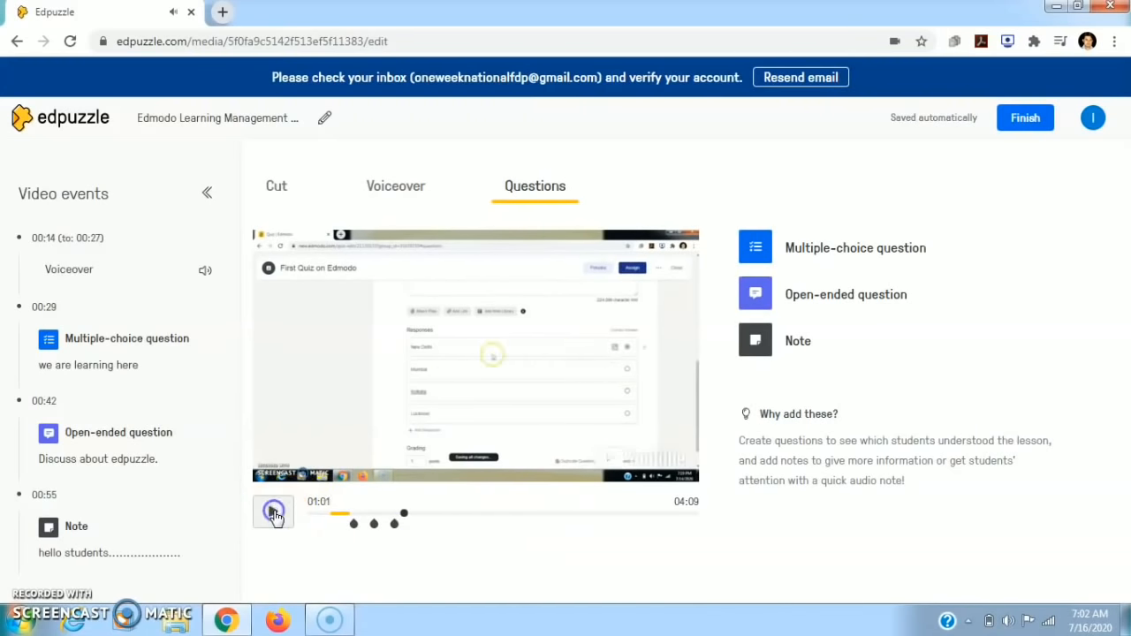
{"action": "left_click", "coordinate": [781, 343]}
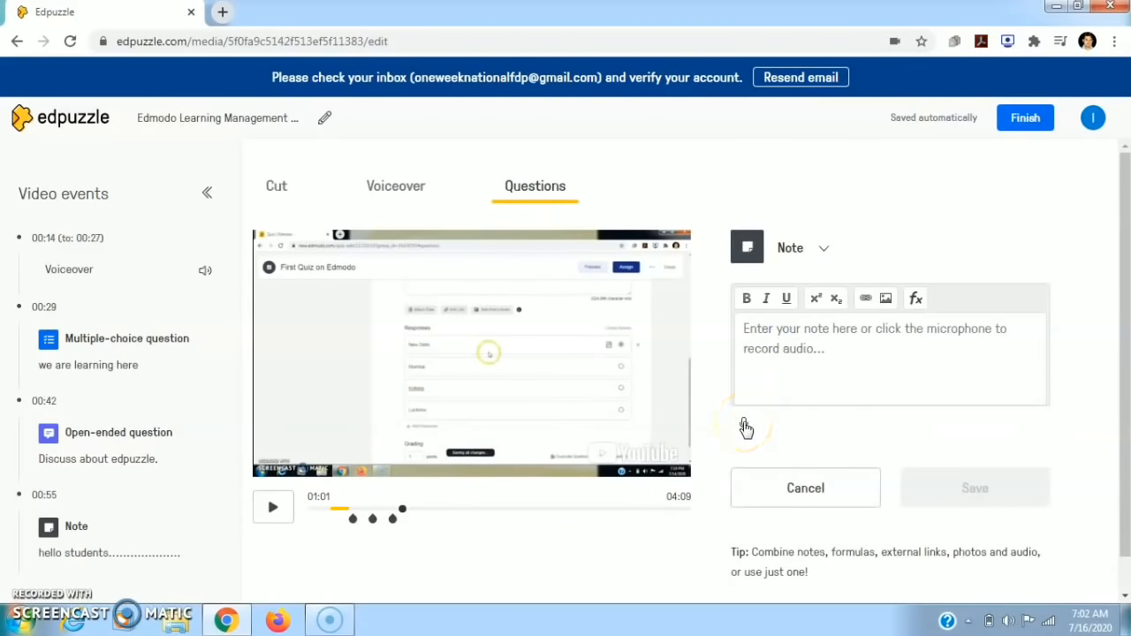
{"action": "left_click", "coordinate": [744, 425]}
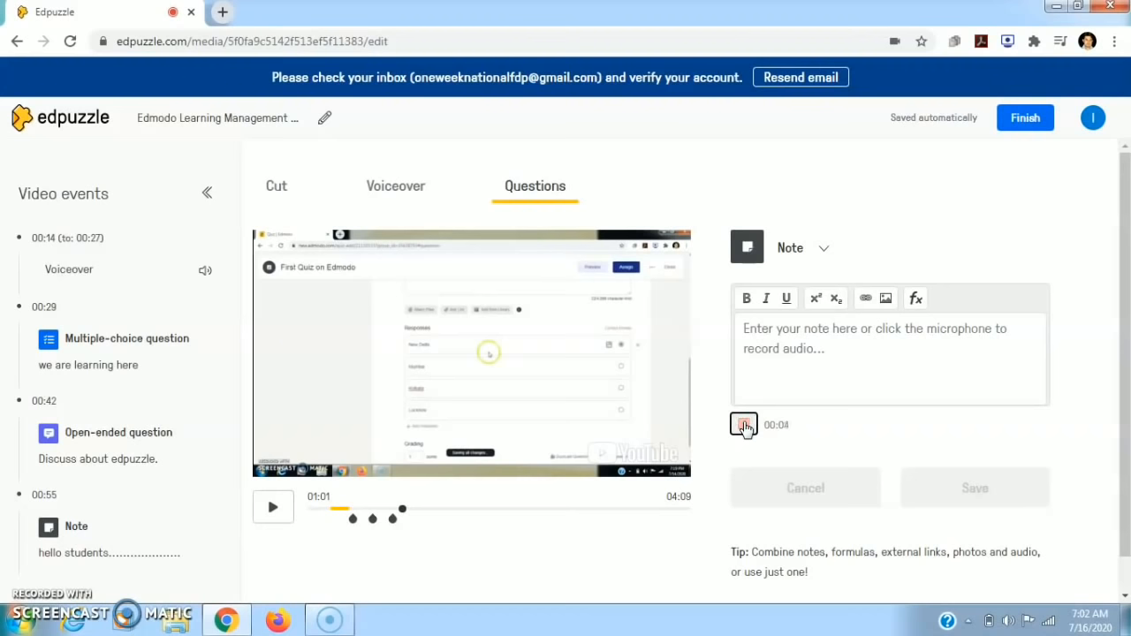
{"action": "left_click", "coordinate": [745, 426]}
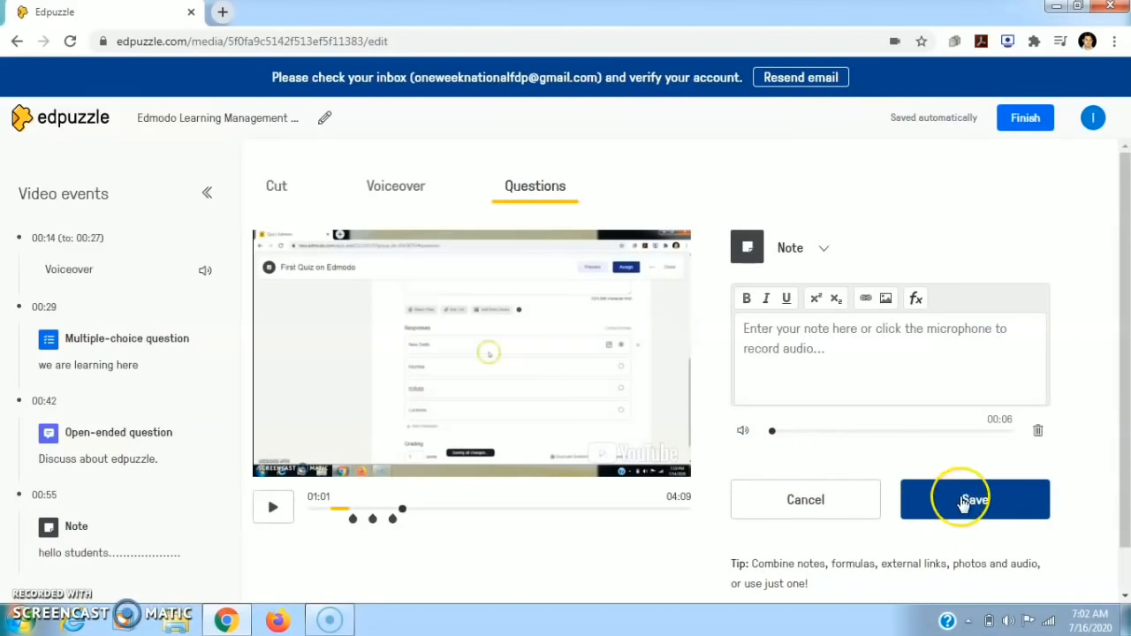
{"action": "left_click", "coordinate": [914, 498]}
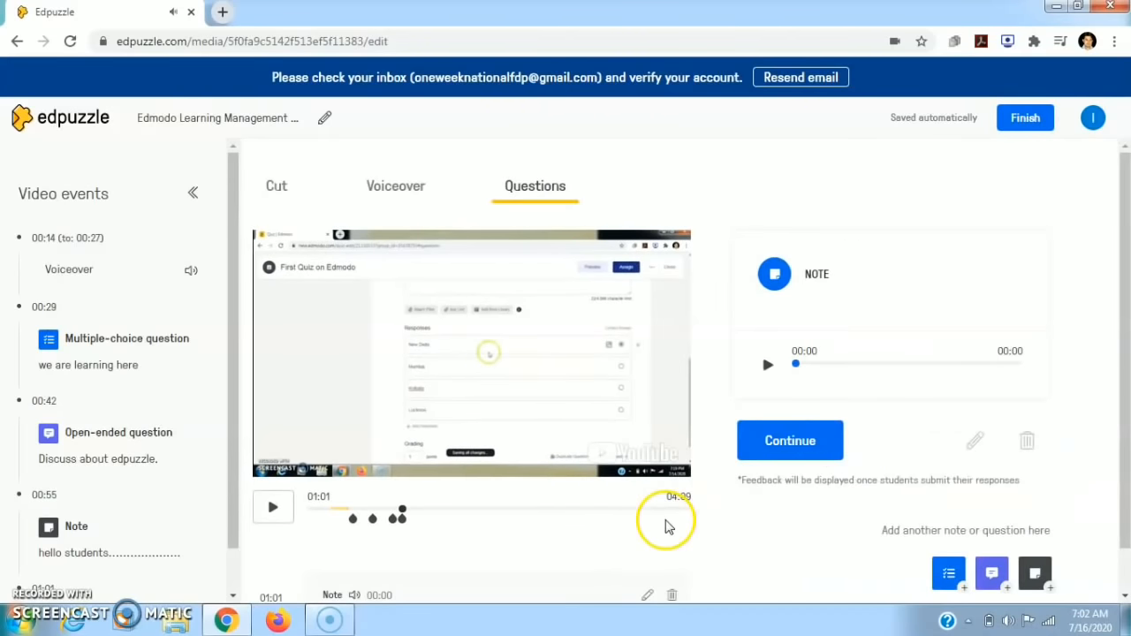
{"action": "left_click", "coordinate": [272, 507]}
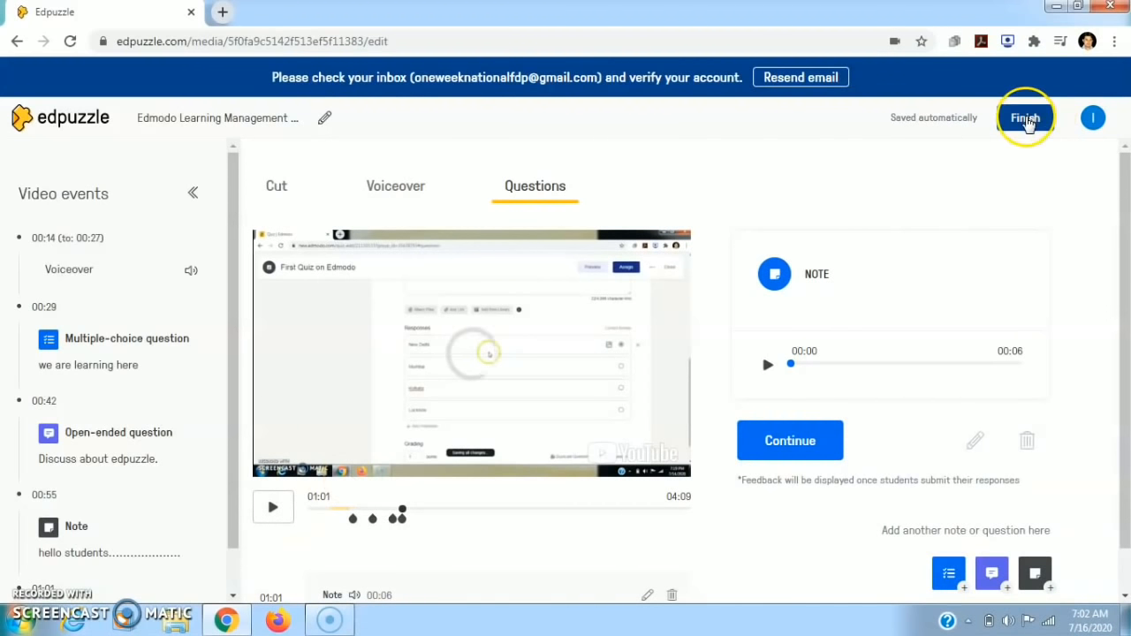
Step: Finish editing the lesson and select the Msc and open classes to assign it to
{"action": "left_click", "coordinate": [1025, 119]}
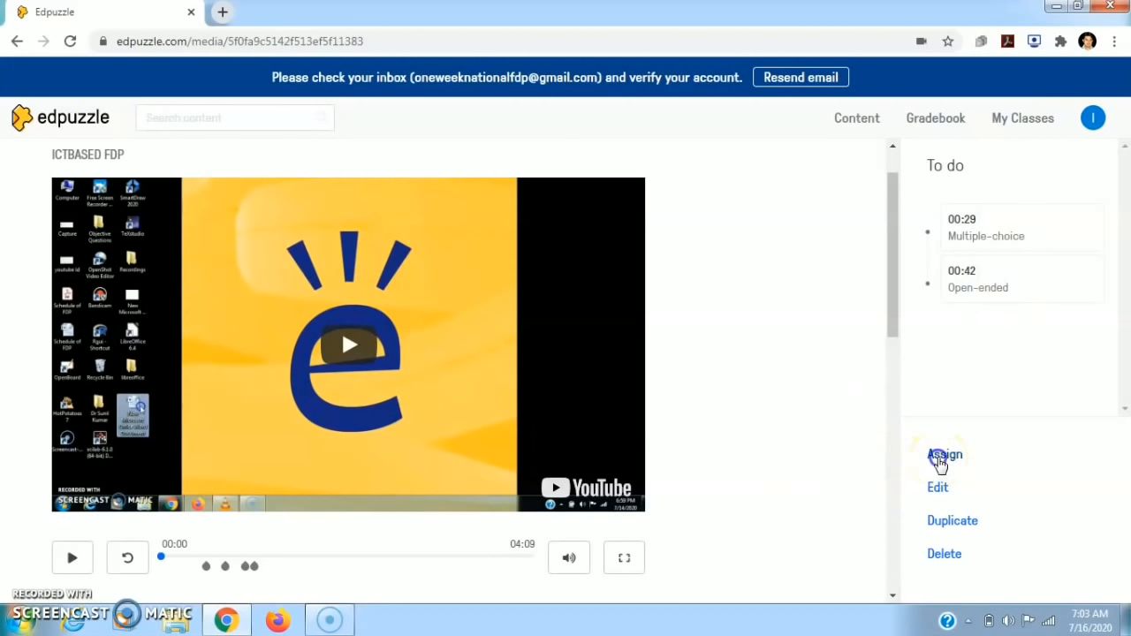
{"action": "left_click", "coordinate": [942, 456]}
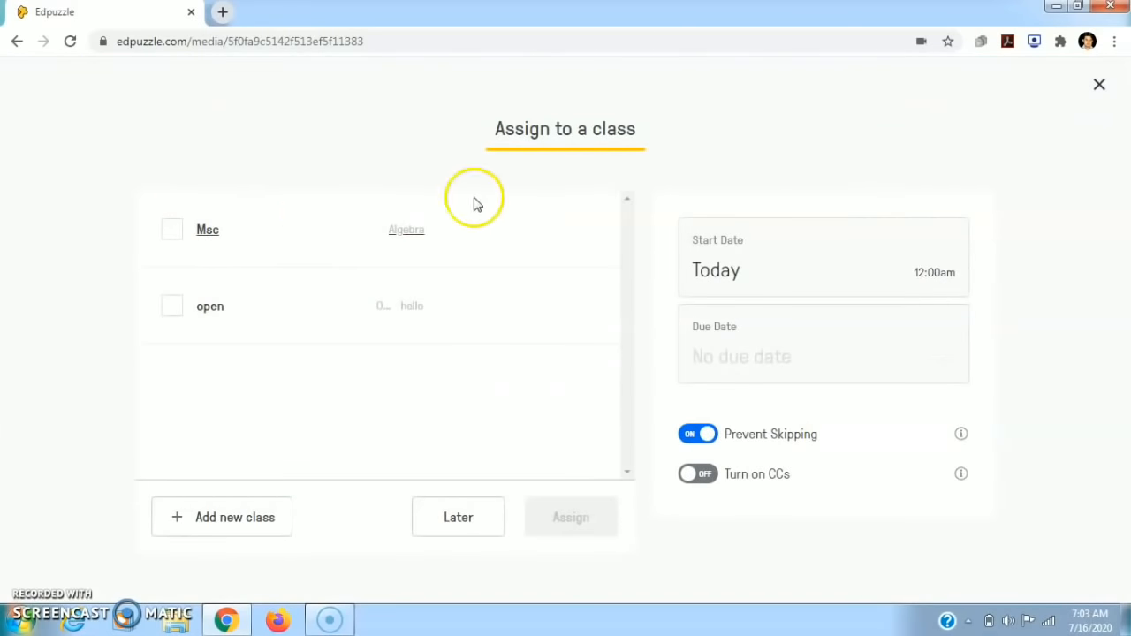
{"action": "left_click", "coordinate": [173, 231]}
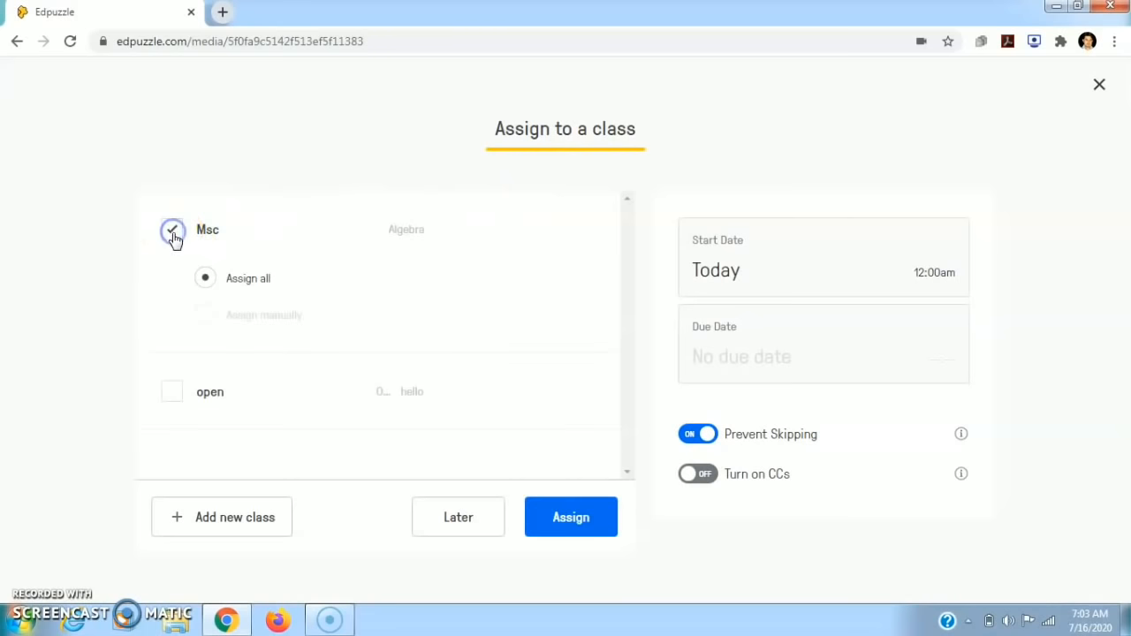
{"action": "left_click", "coordinate": [173, 395]}
Step: Try July 17, 2020 as the assignment's start date
{"action": "left_click", "coordinate": [751, 279]}
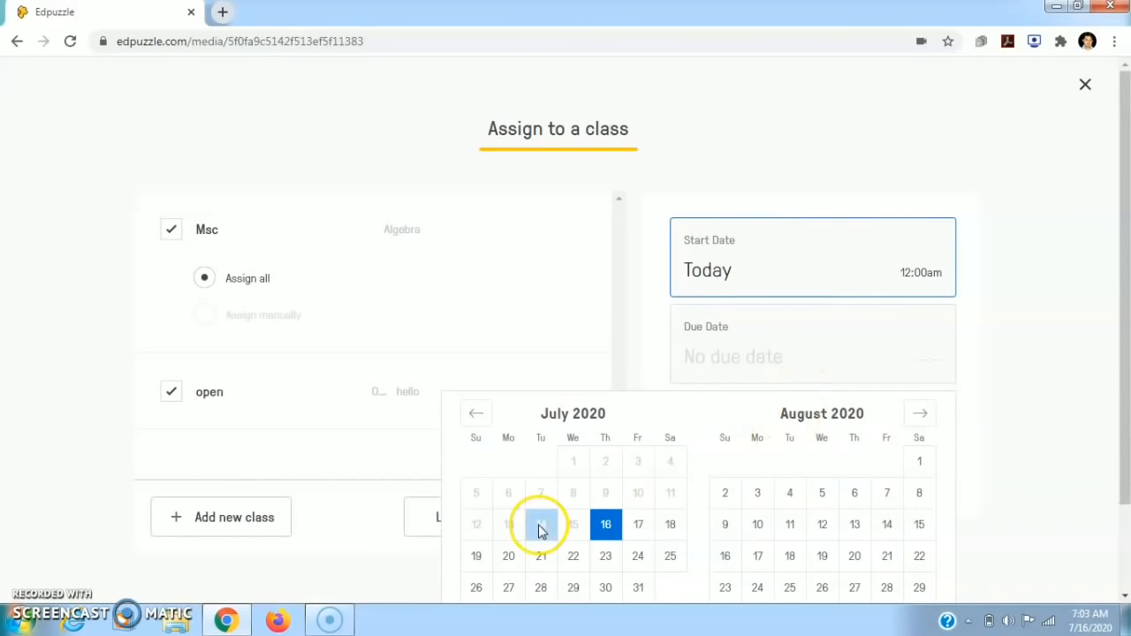
{"action": "left_click", "coordinate": [605, 525]}
{"action": "left_click", "coordinate": [639, 527]}
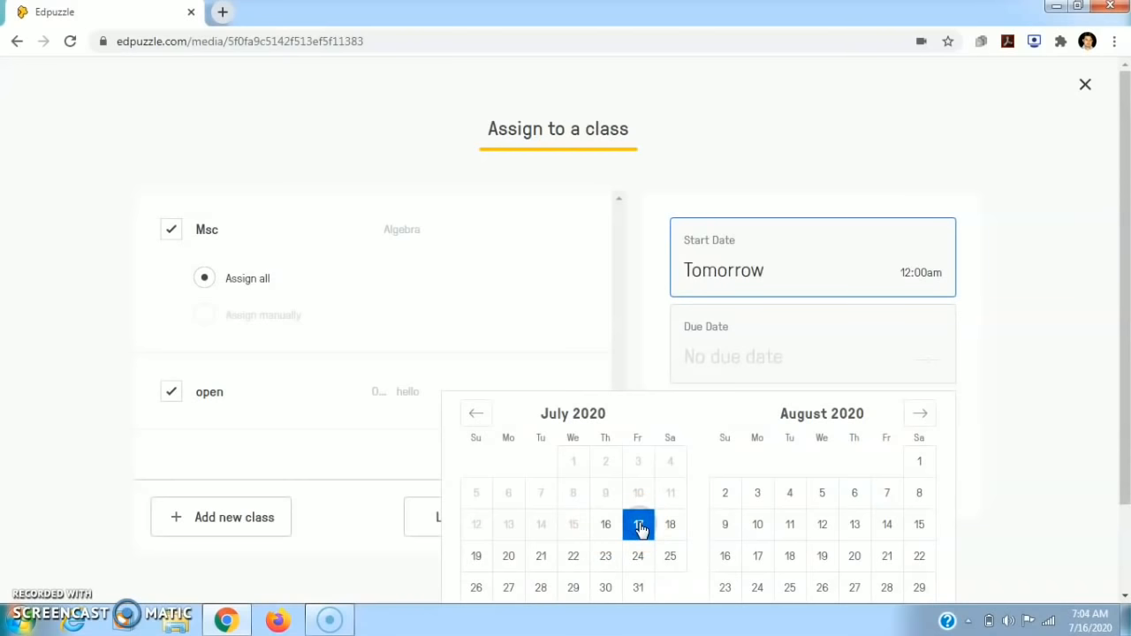
{"action": "left_click", "coordinate": [1008, 340]}
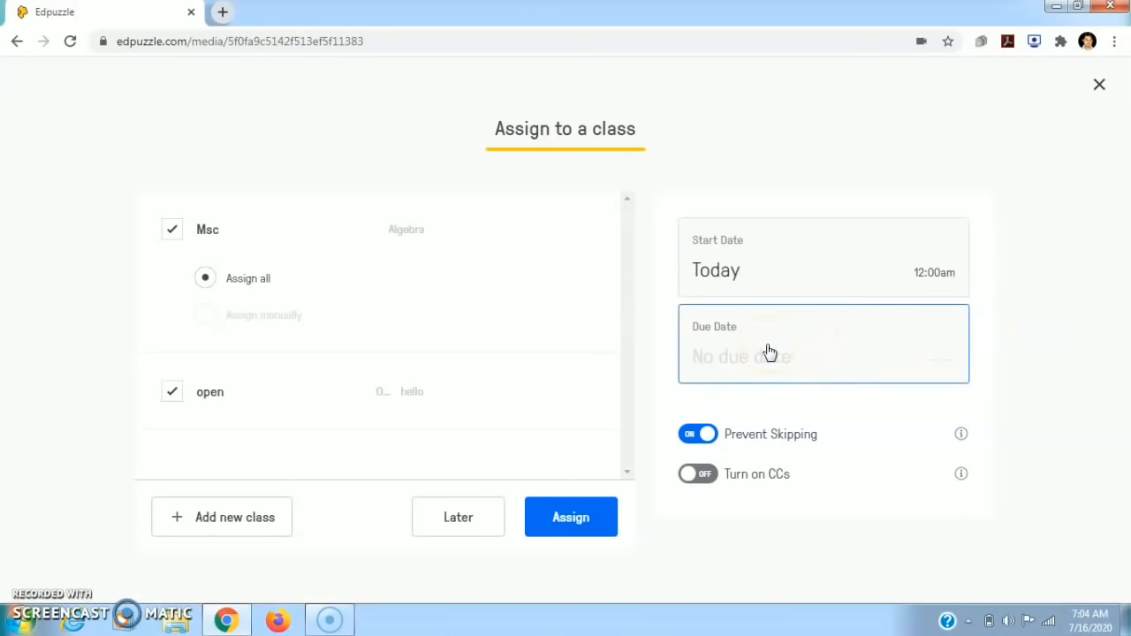
Step: Assign the lesson to the selected classes and look over the title on the assignment page
{"action": "left_click", "coordinate": [566, 518]}
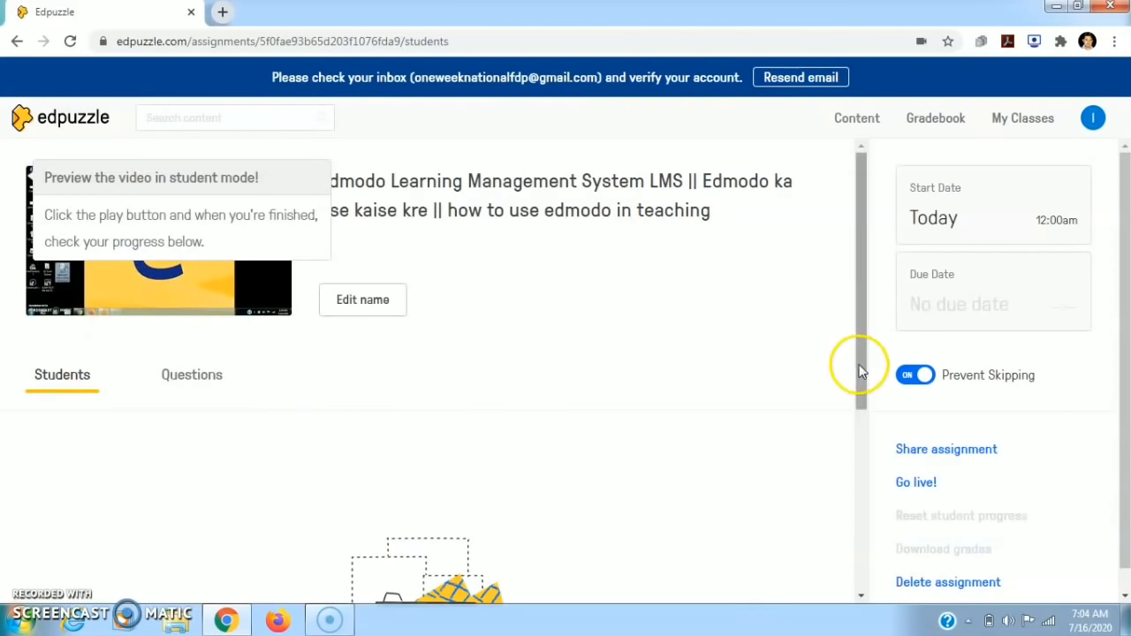
{"action": "left_click_drag", "start_coordinate": [862, 373], "coordinate": [837, 334]}
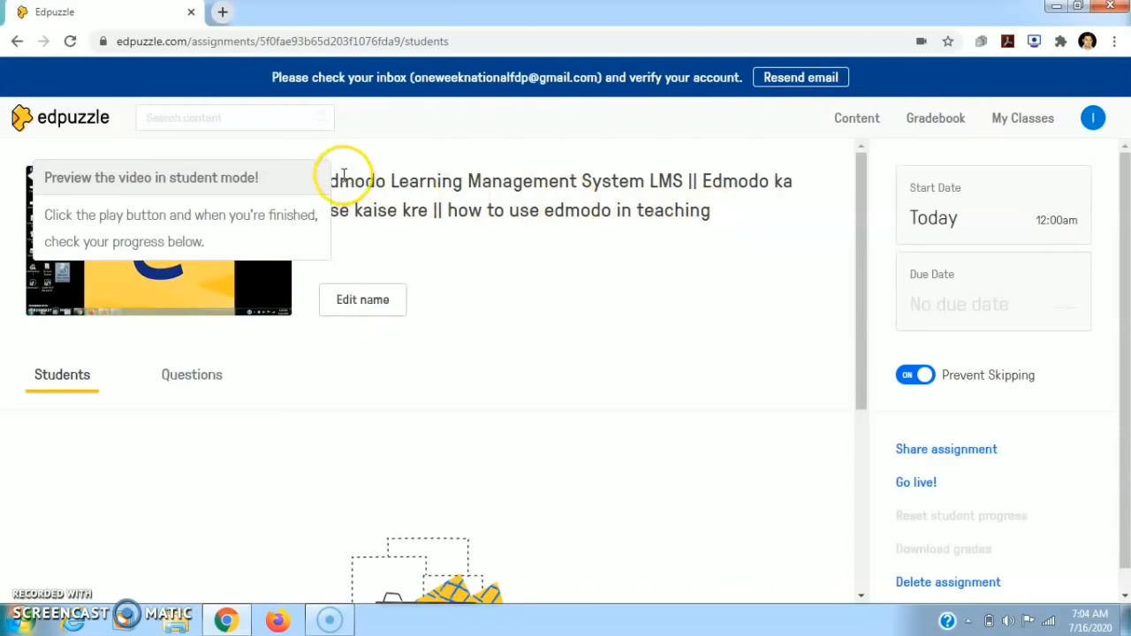
{"action": "left_click_drag", "start_coordinate": [345, 173], "coordinate": [718, 230]}
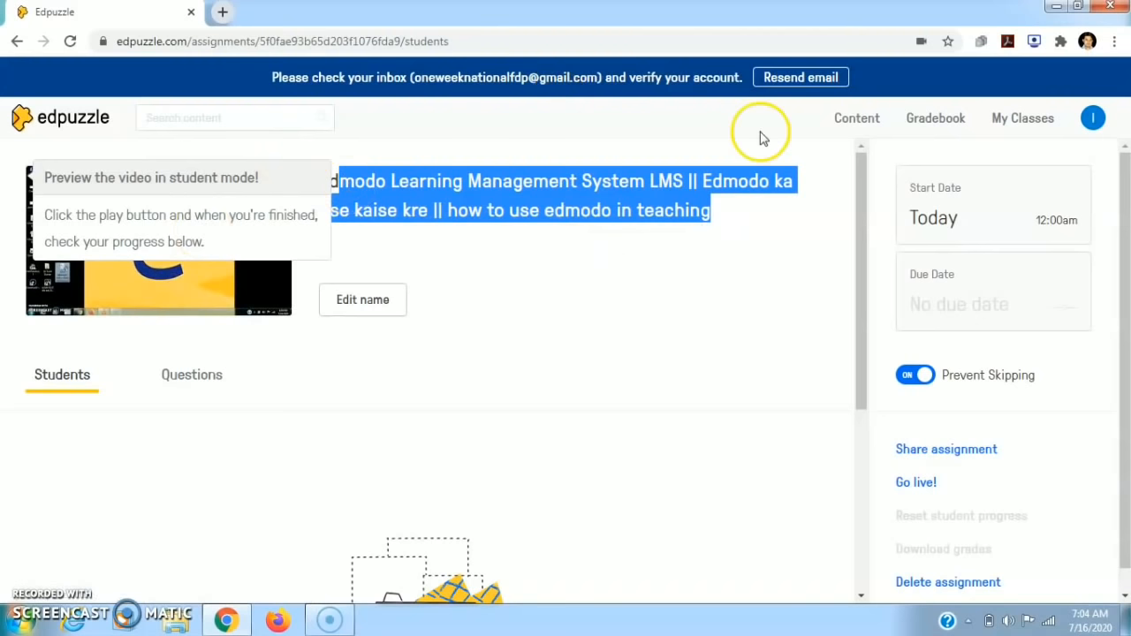
Step: Open the Edmodo Learning Management System video from the teacher's own content library
{"action": "left_click", "coordinate": [853, 117]}
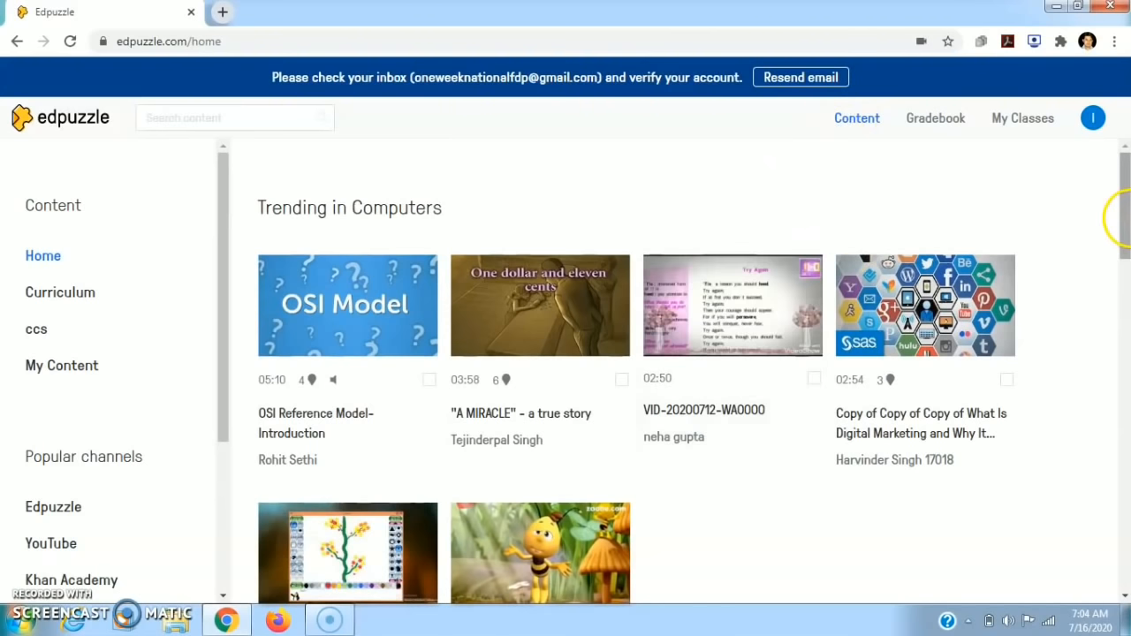
{"action": "left_click_drag", "start_coordinate": [1125, 221], "coordinate": [1079, 166]}
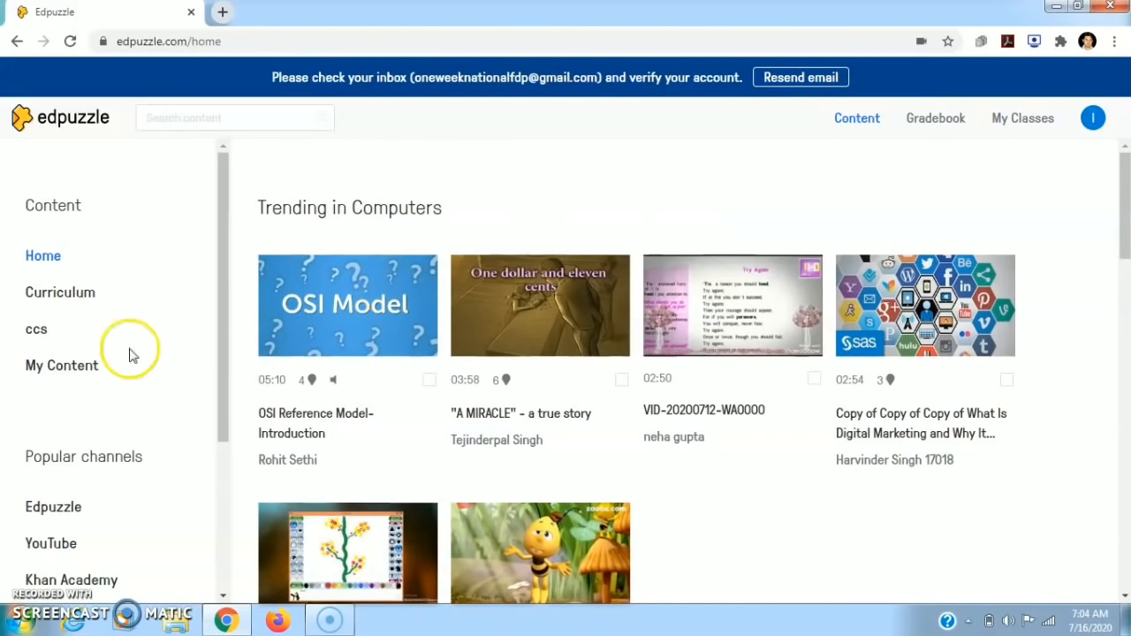
{"action": "left_click", "coordinate": [78, 369]}
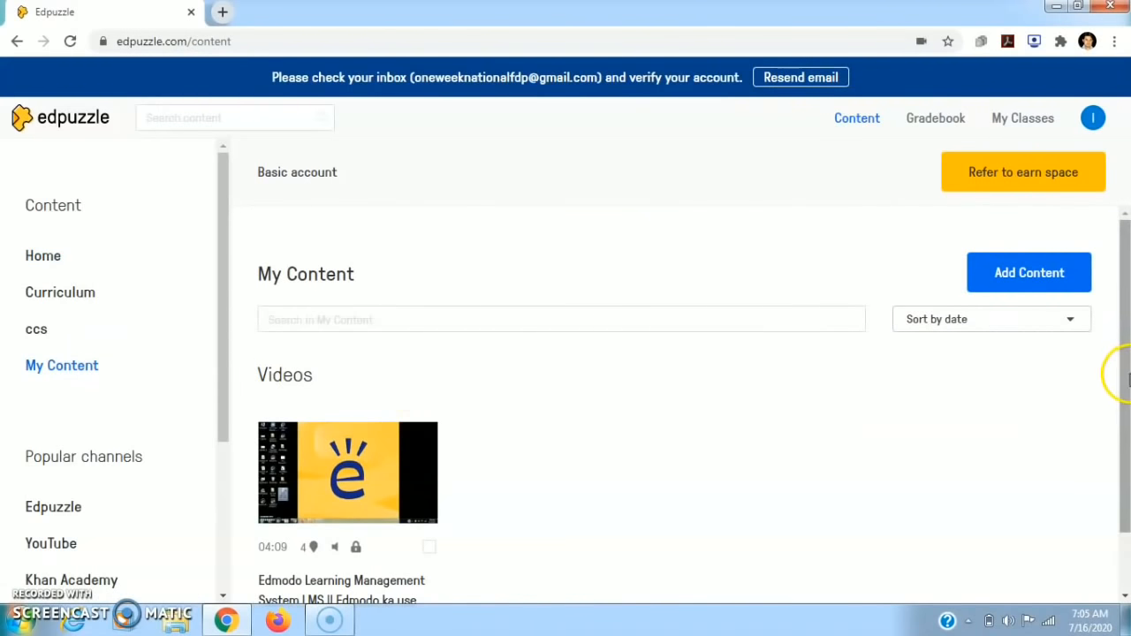
{"action": "left_click", "coordinate": [334, 481]}
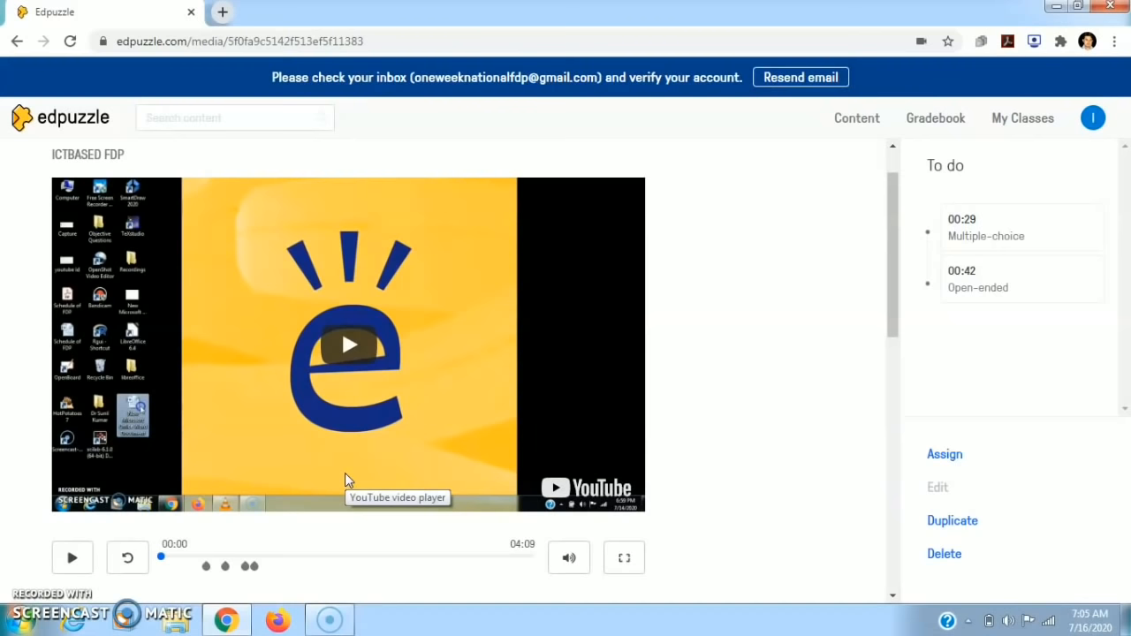
Step: Play the lesson to its multiple-choice question, submit the answer "edpuzzle" and continue the video
{"action": "left_click", "coordinate": [75, 559]}
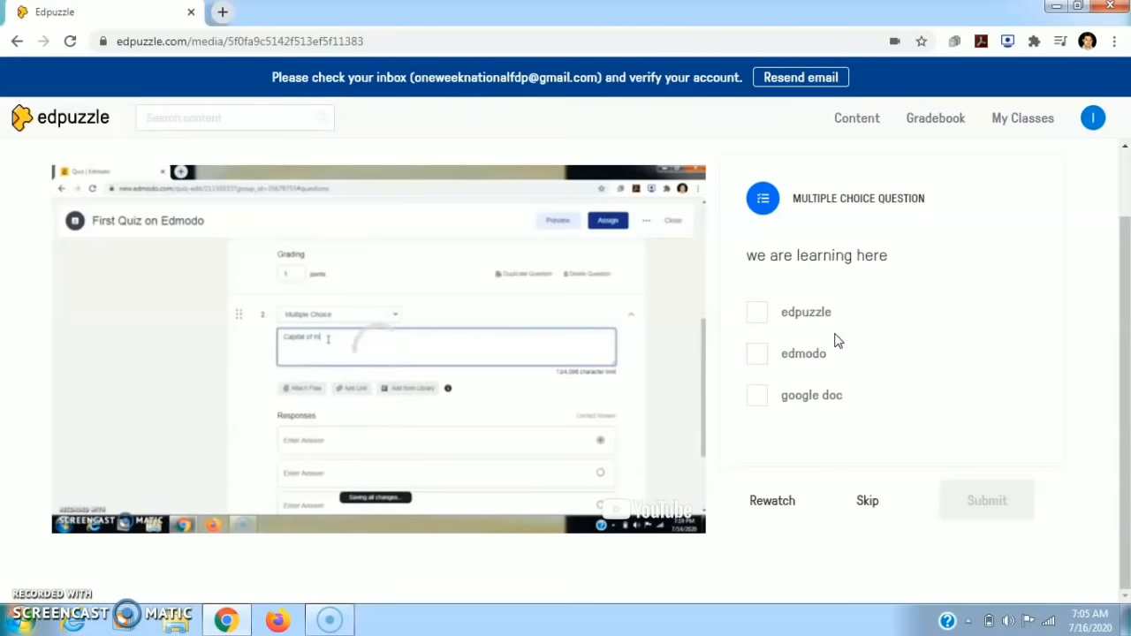
{"action": "left_click", "coordinate": [756, 322]}
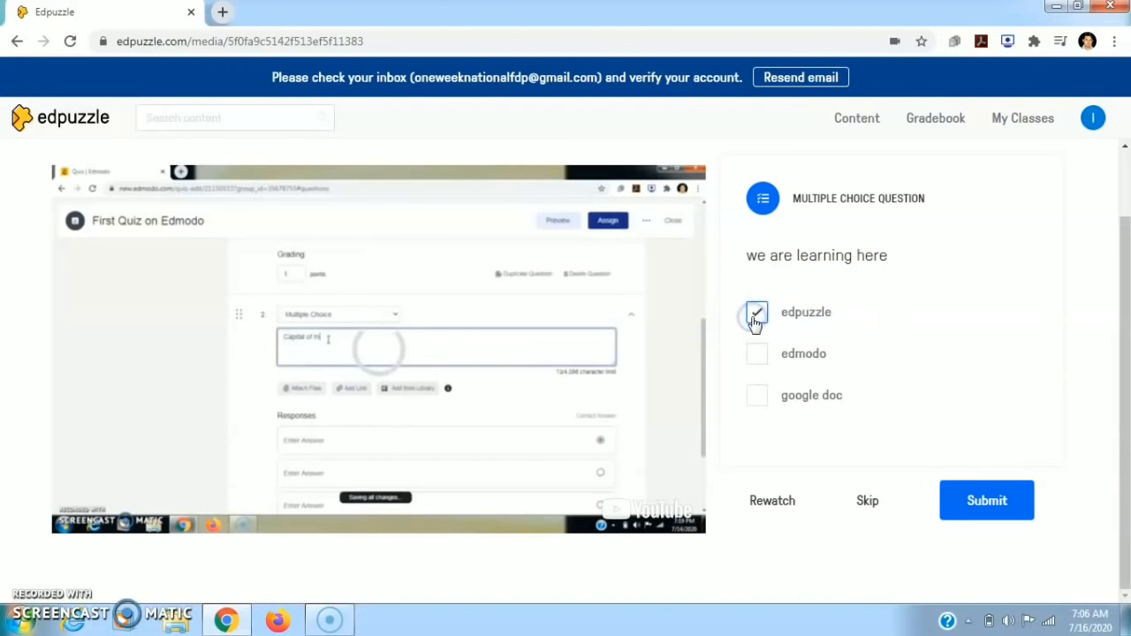
{"action": "left_click", "coordinate": [976, 505]}
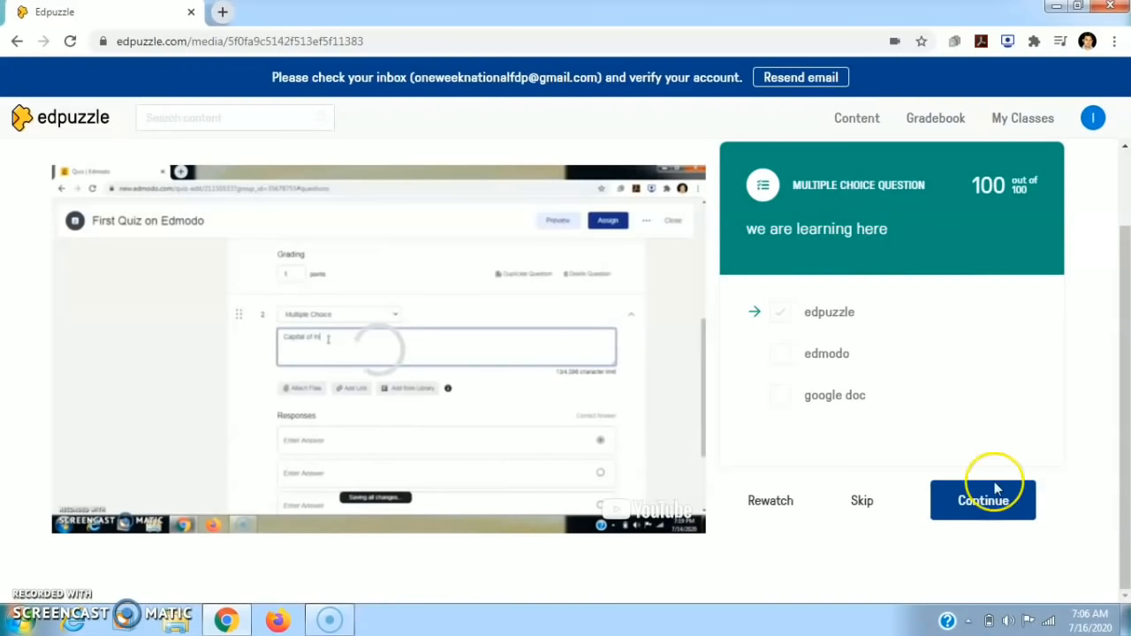
{"action": "left_click", "coordinate": [980, 517]}
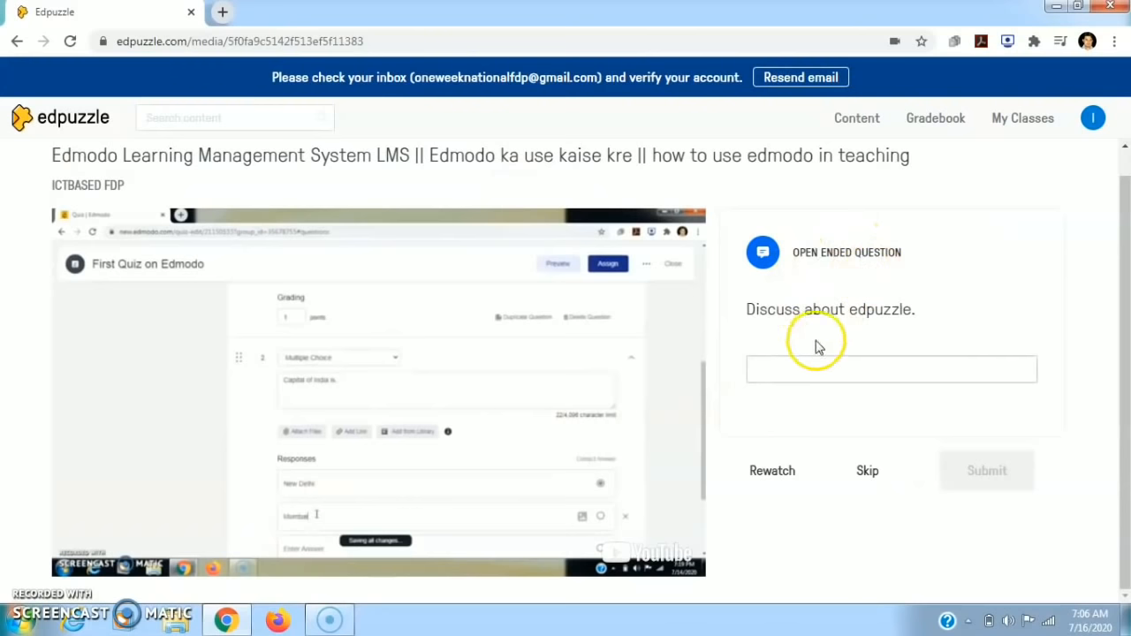
Step: Submit "video lecture creator....." as the answer to the open-ended question and continue the video
{"action": "left_click", "coordinate": [812, 365]}
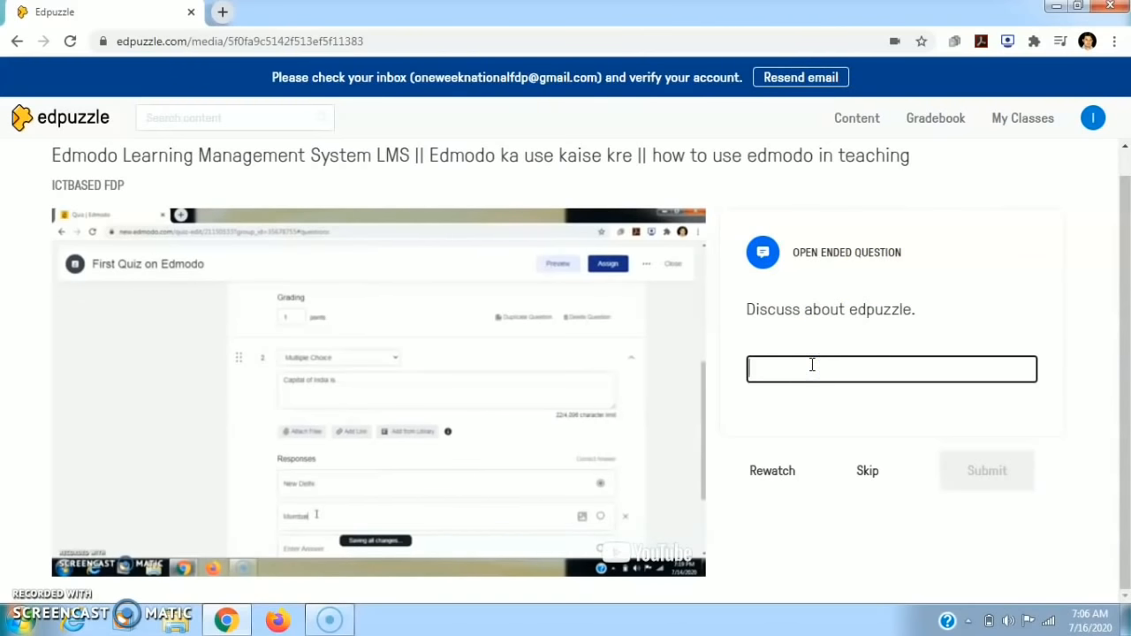
{"action": "type", "text": "video lecture creator....."}
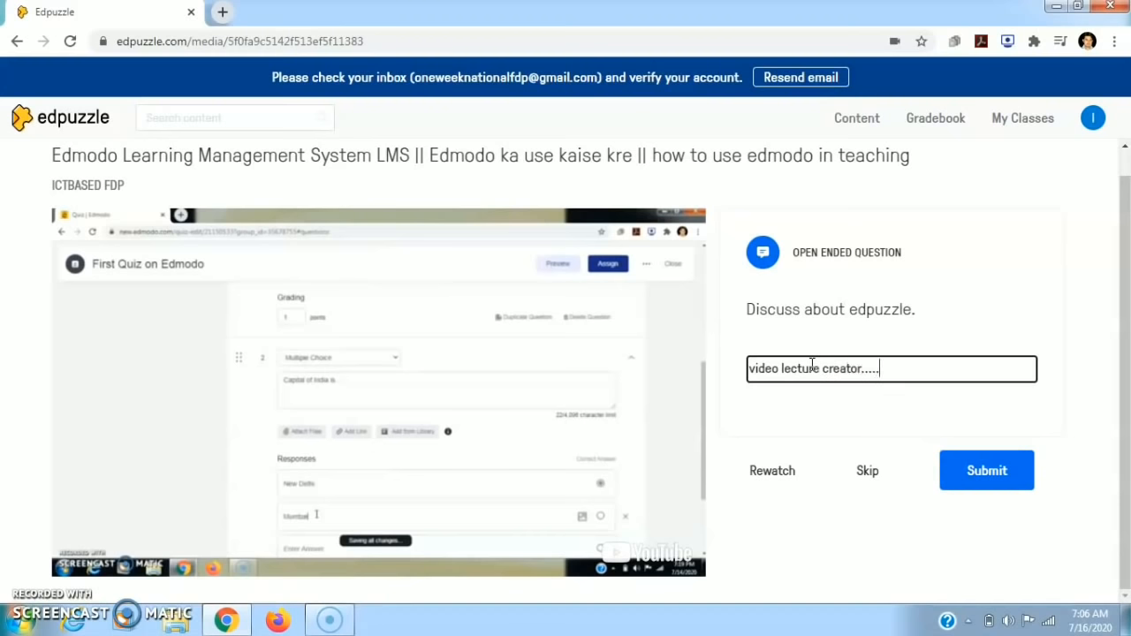
{"action": "left_click", "coordinate": [962, 466]}
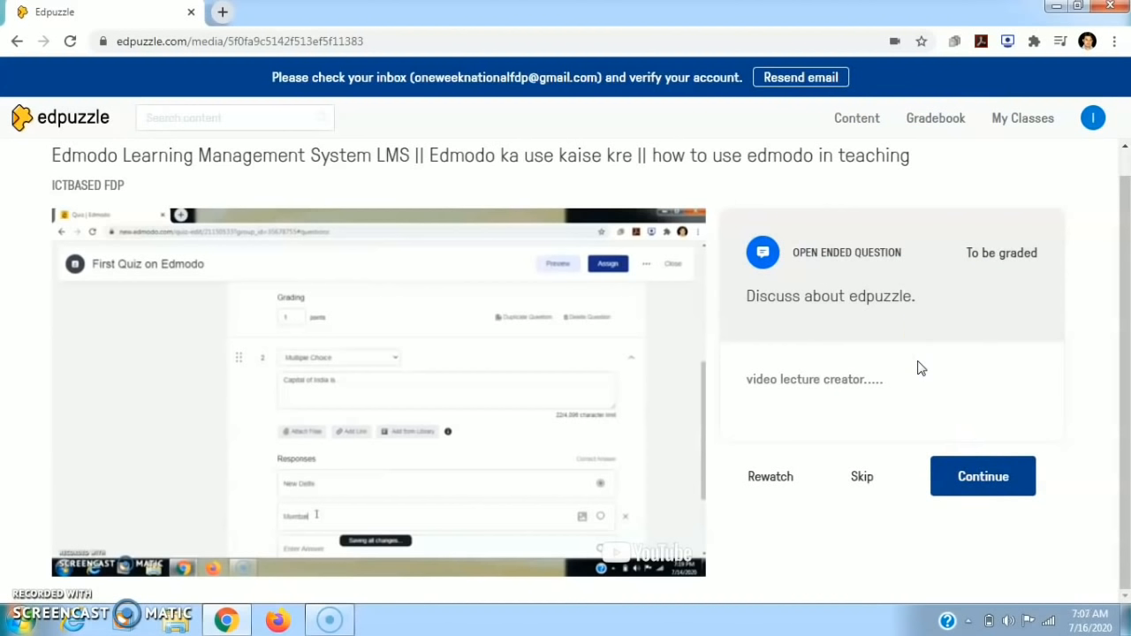
{"action": "left_click", "coordinate": [958, 479]}
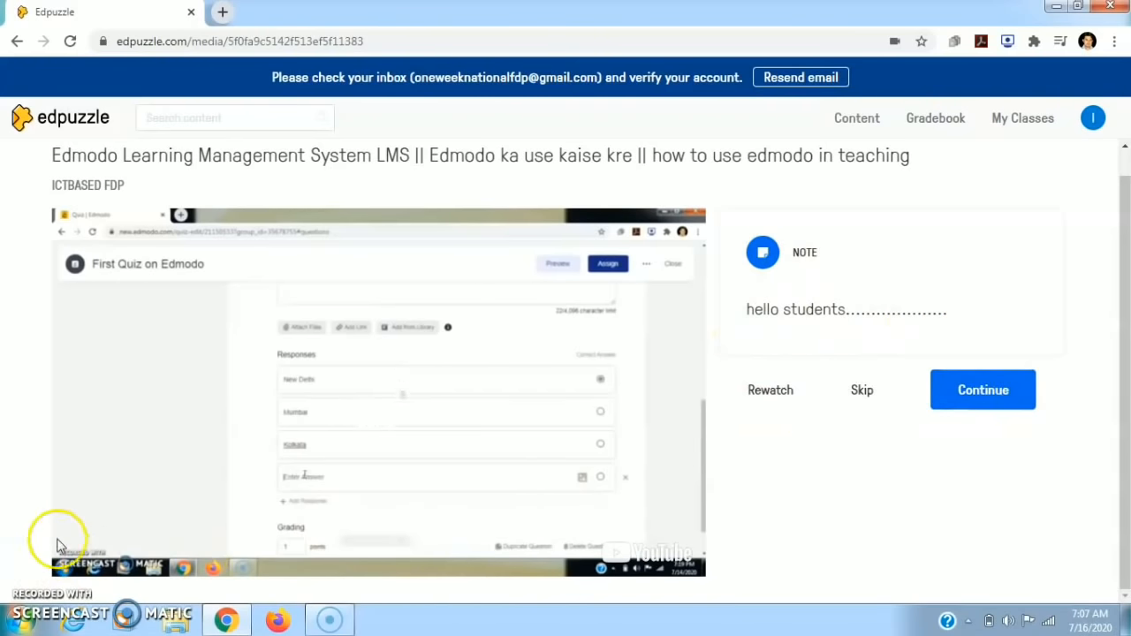
Step: Continue past the "hello students" note, listen to the audio note that follows, and pause the resumed video at 01:04
{"action": "left_click", "coordinate": [982, 390]}
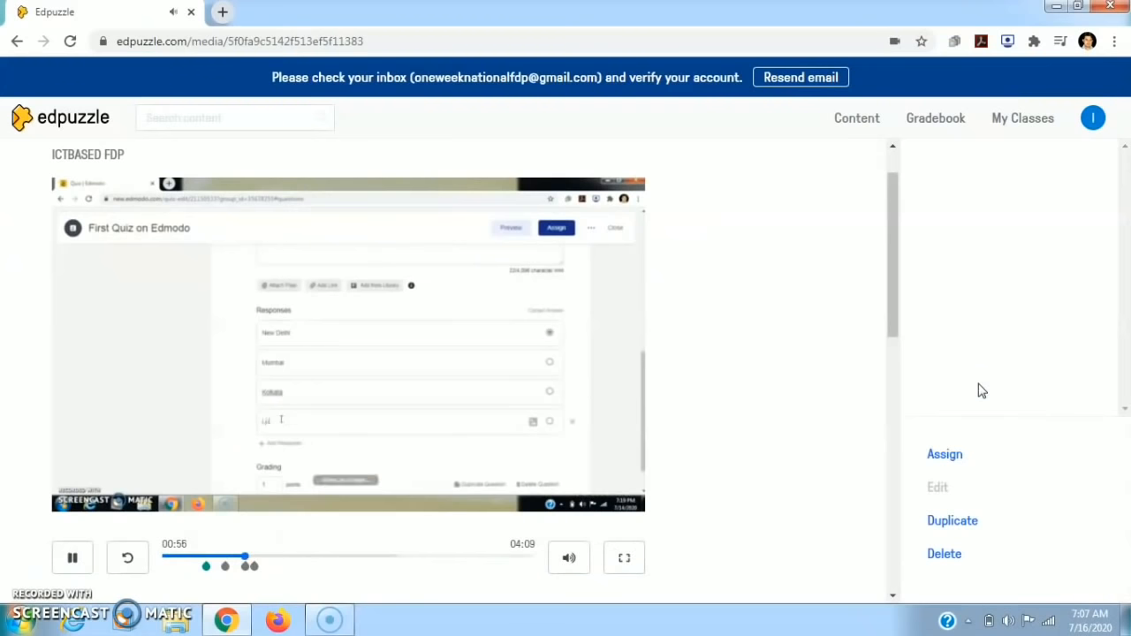
{"action": "left_click", "coordinate": [944, 395]}
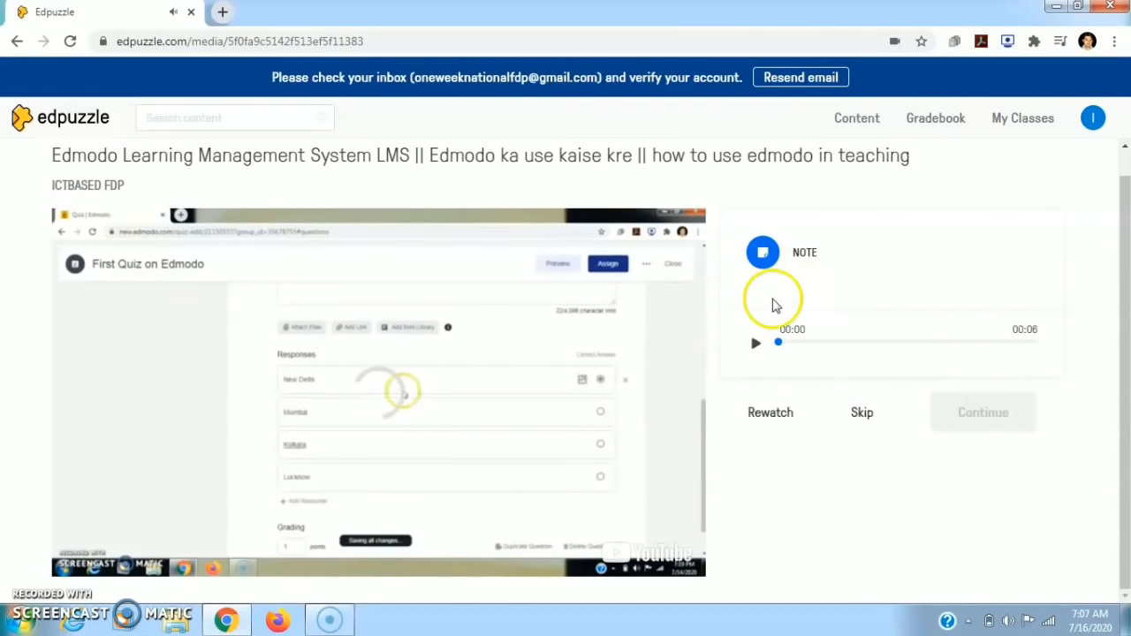
{"action": "left_click", "coordinate": [762, 362]}
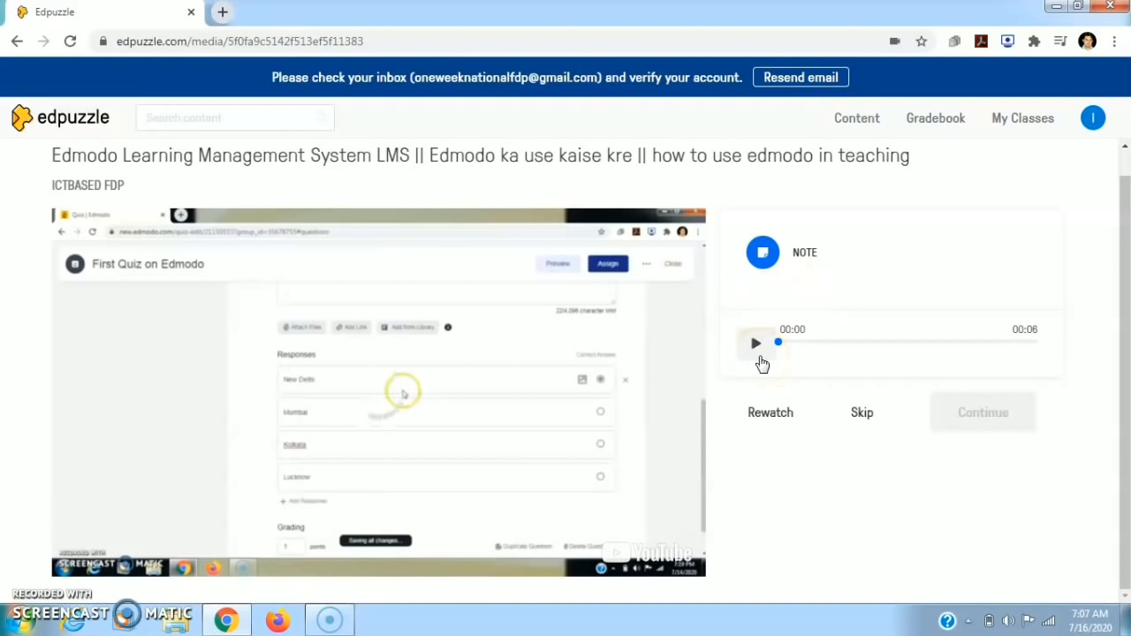
{"action": "left_click", "coordinate": [758, 350]}
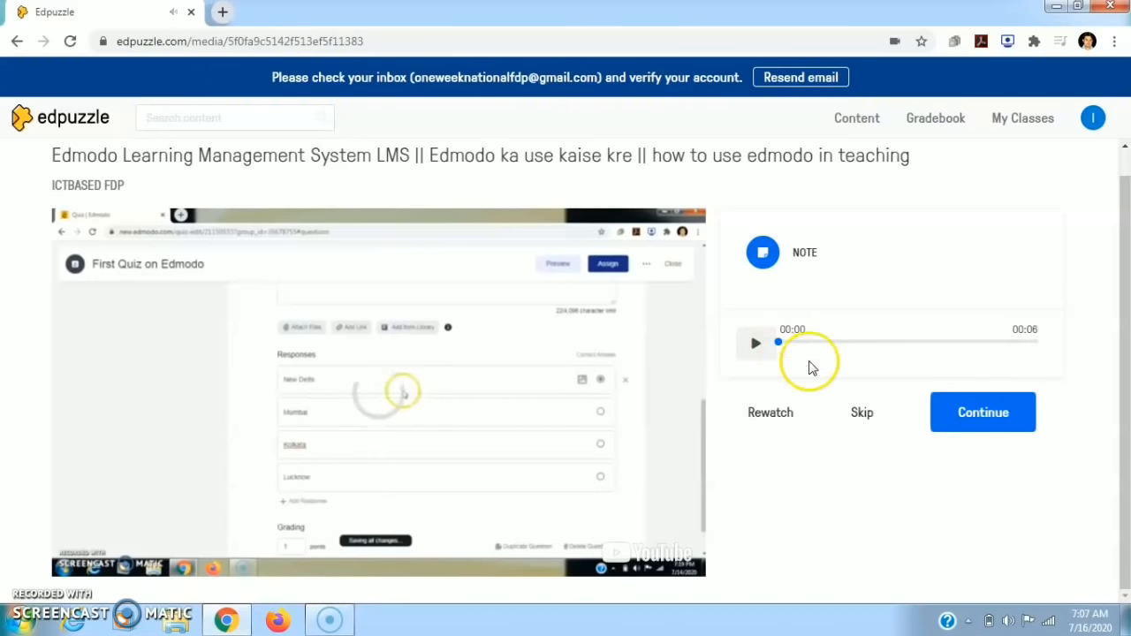
{"action": "left_click", "coordinate": [959, 415]}
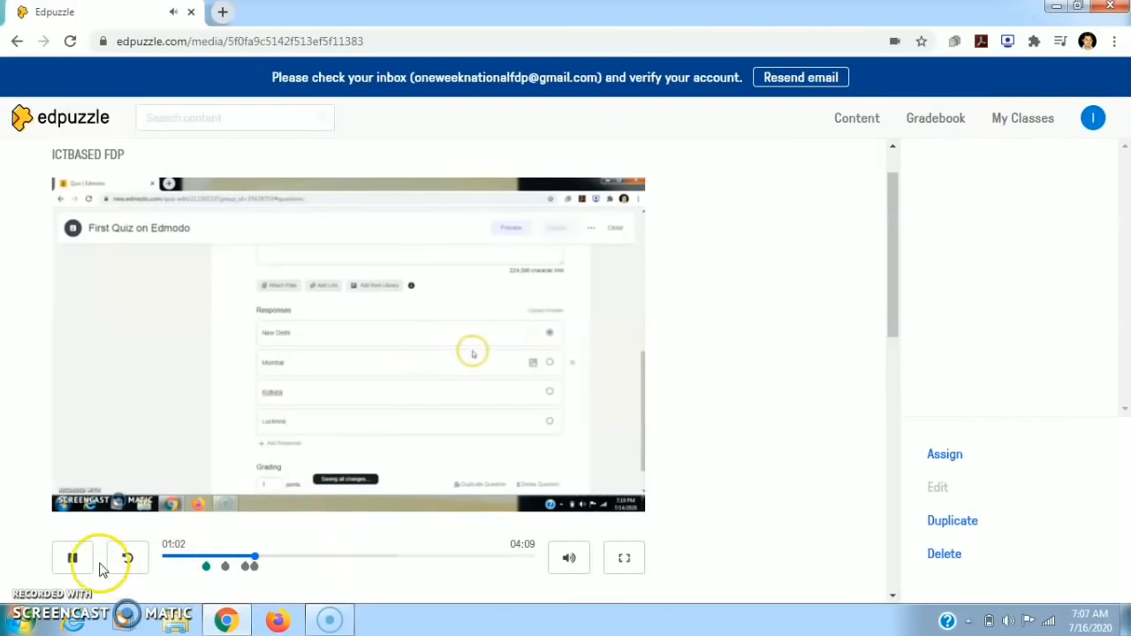
{"action": "left_click", "coordinate": [74, 559]}
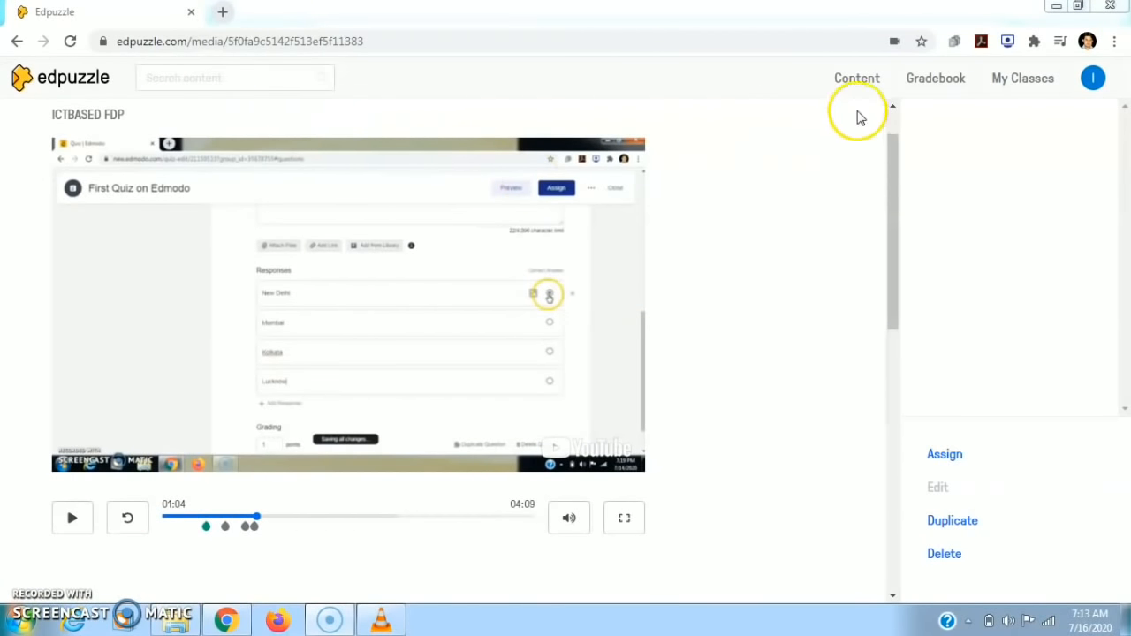
Step: Leave the lesson preview and review the Msc class's assignments with and without a due date
{"action": "left_click", "coordinate": [16, 42]}
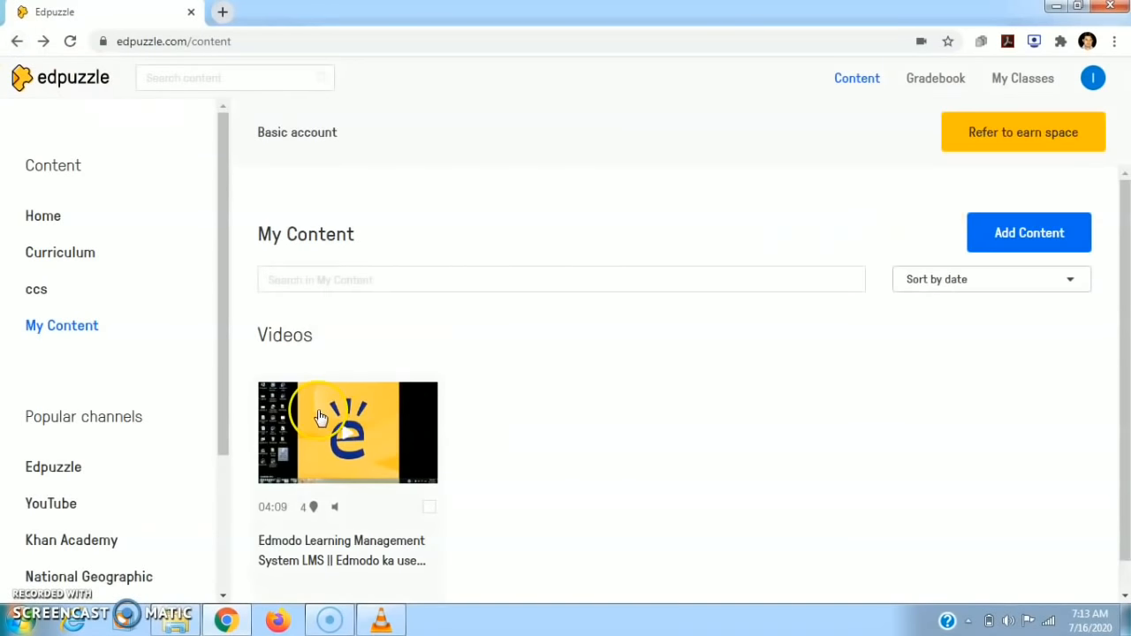
{"action": "left_click", "coordinate": [1018, 79]}
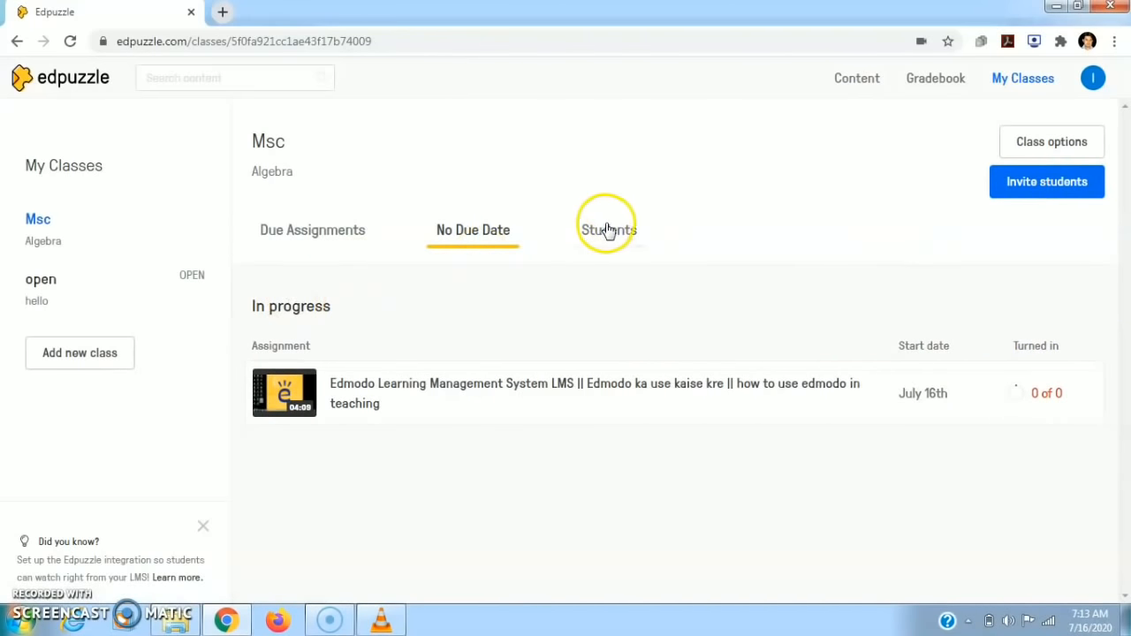
{"action": "left_click", "coordinate": [360, 237]}
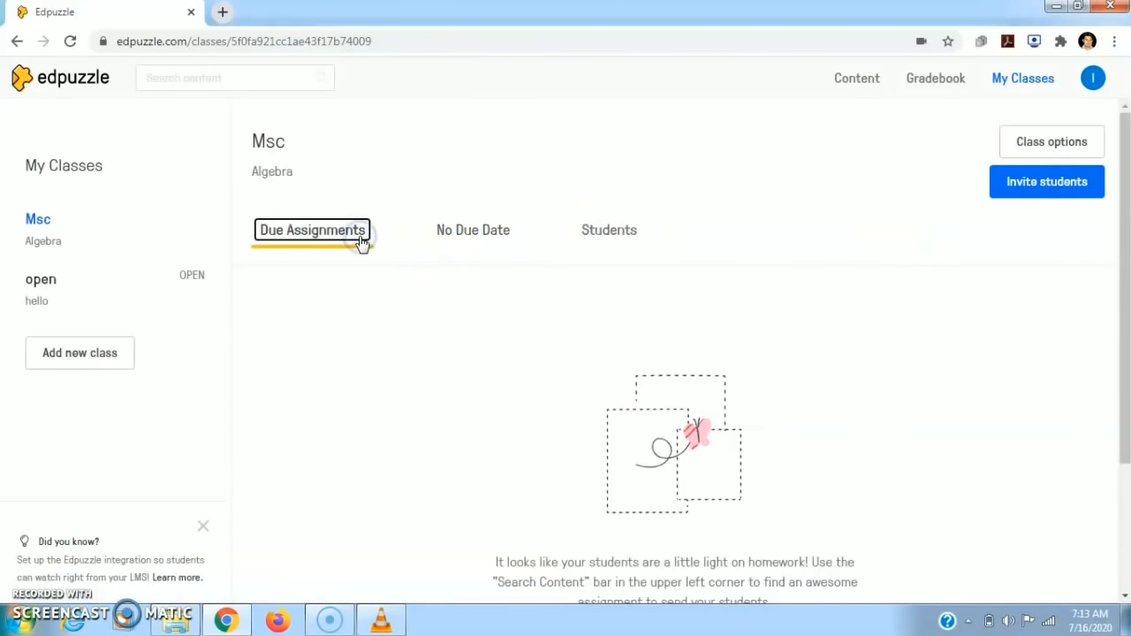
{"action": "left_click", "coordinate": [492, 240]}
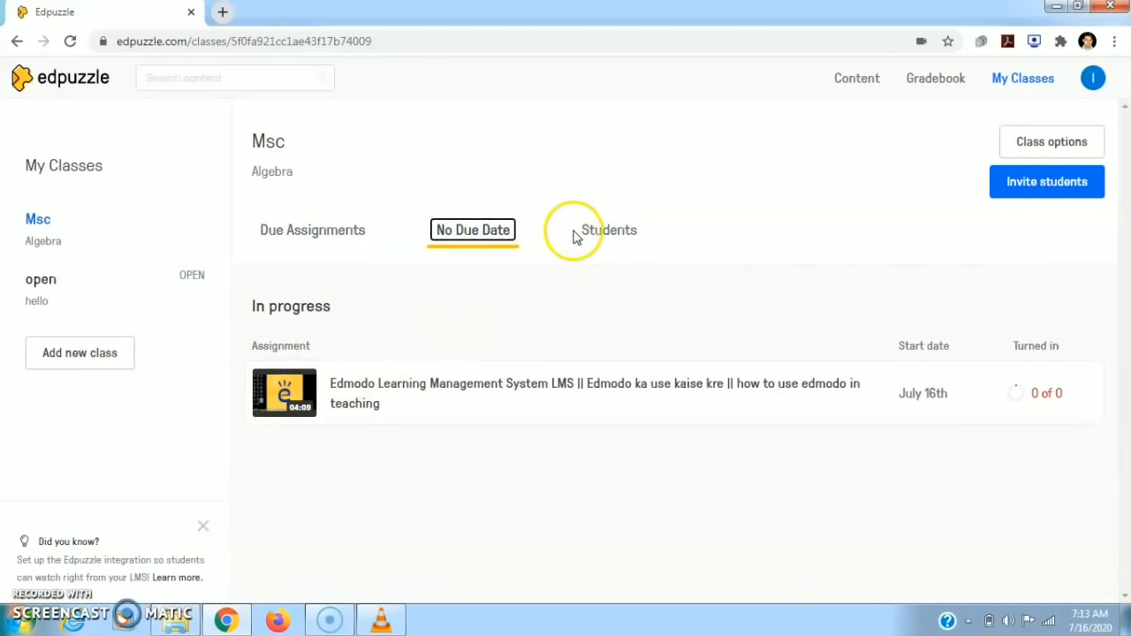
Step: Generate the student invitation code for the Msc class, declaring that the school can consent on behalf of parents, and close the invitation
{"action": "left_click", "coordinate": [592, 237]}
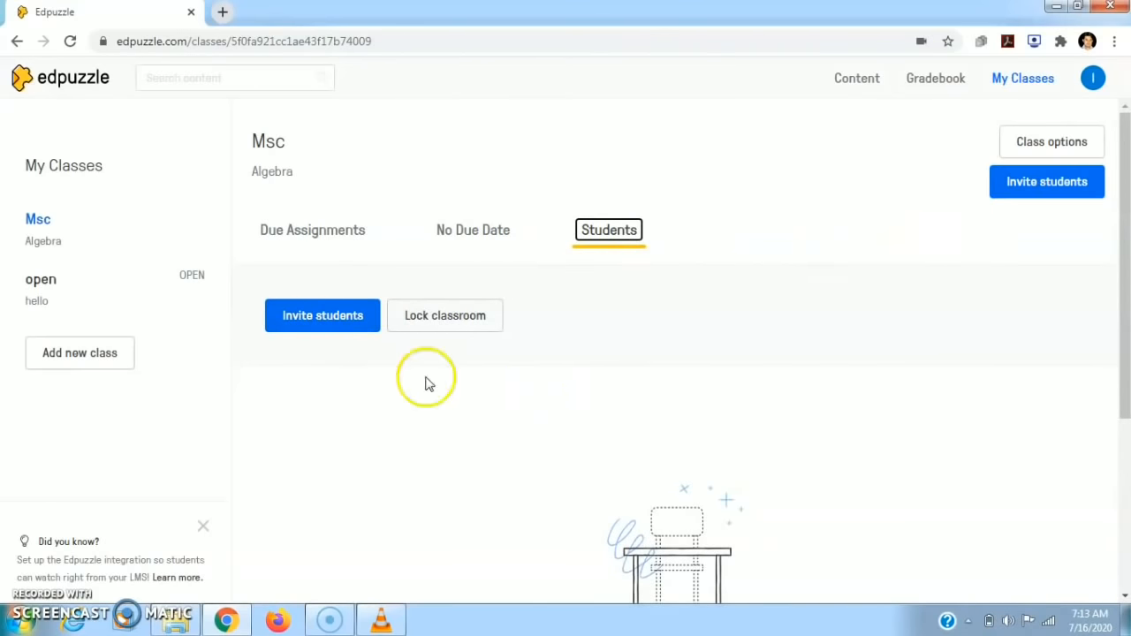
{"action": "left_click", "coordinate": [311, 332]}
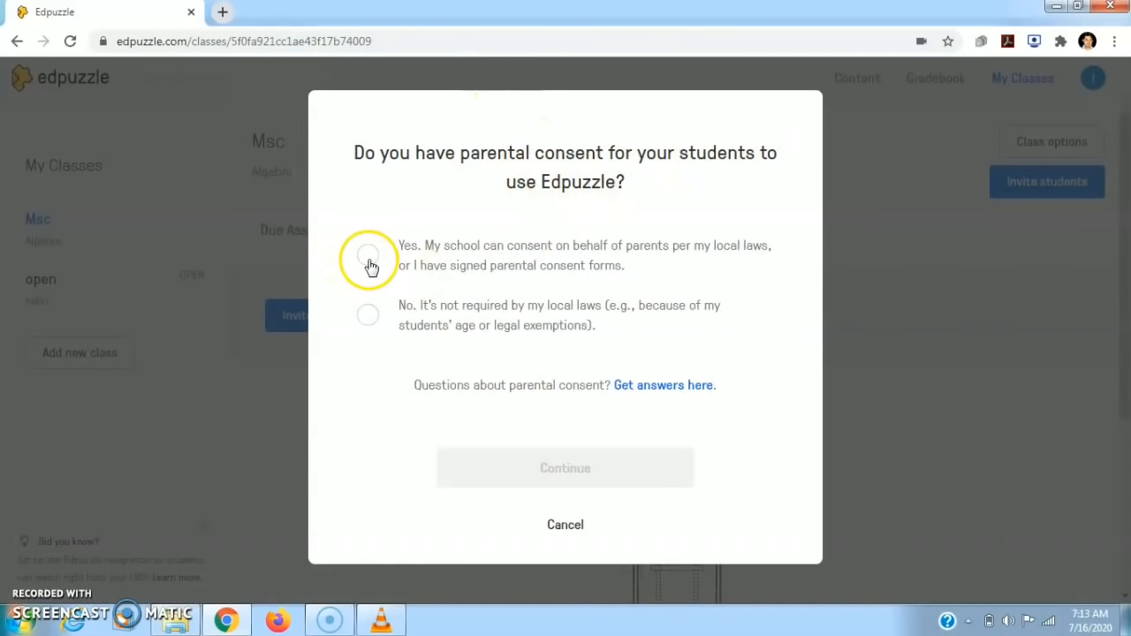
{"action": "left_click", "coordinate": [366, 259]}
{"action": "left_click", "coordinate": [589, 471]}
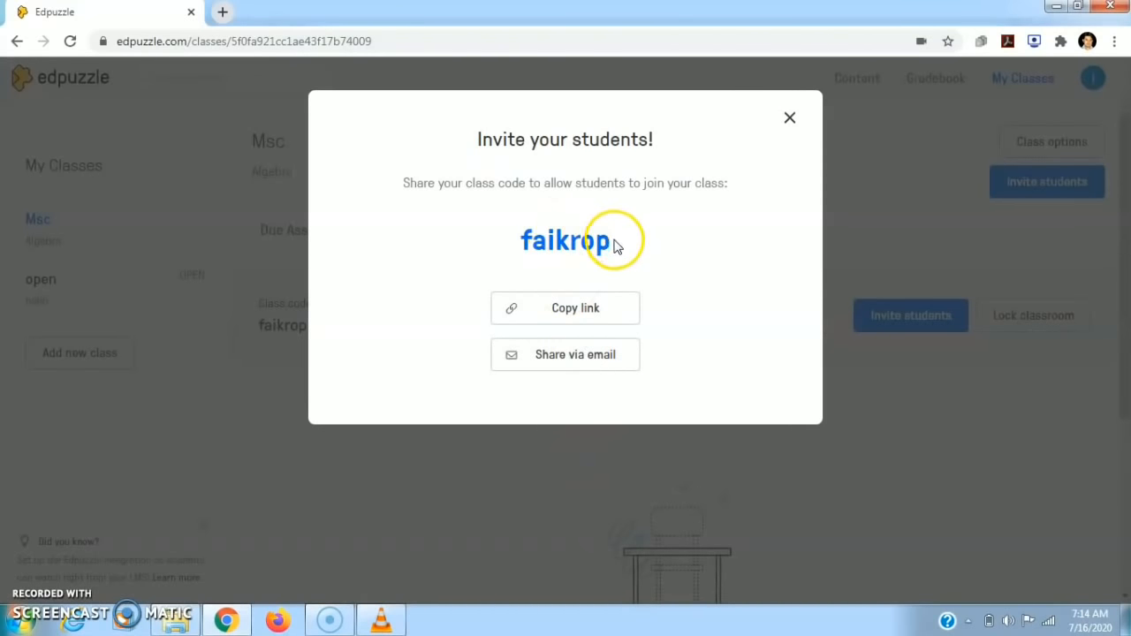
{"action": "left_click_drag", "start_coordinate": [616, 245], "coordinate": [515, 251]}
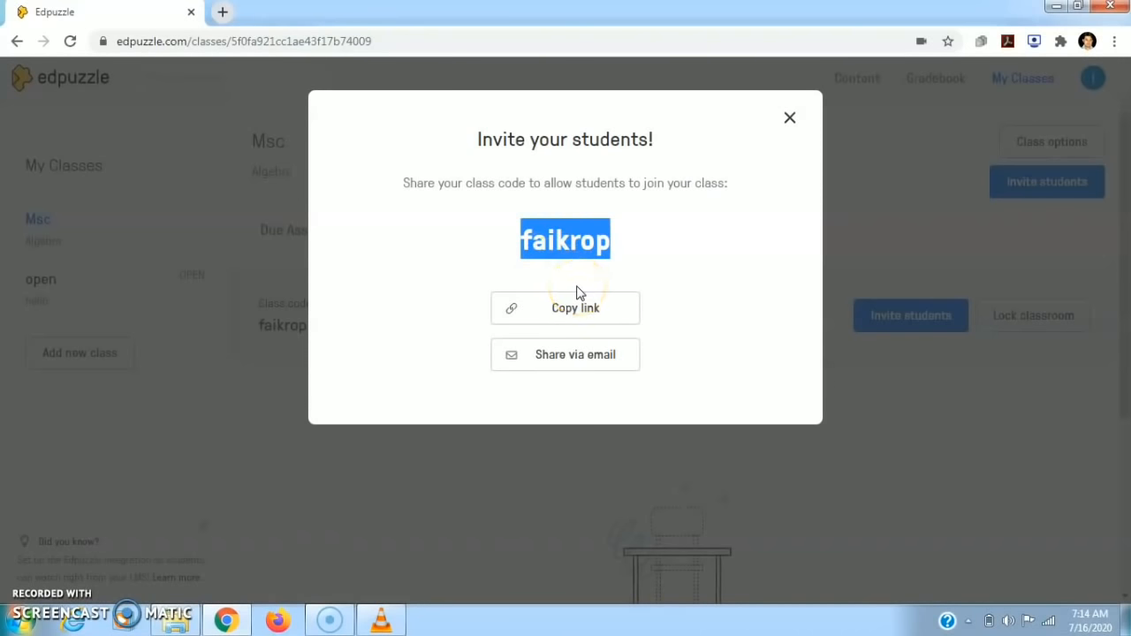
{"action": "left_click", "coordinate": [788, 120]}
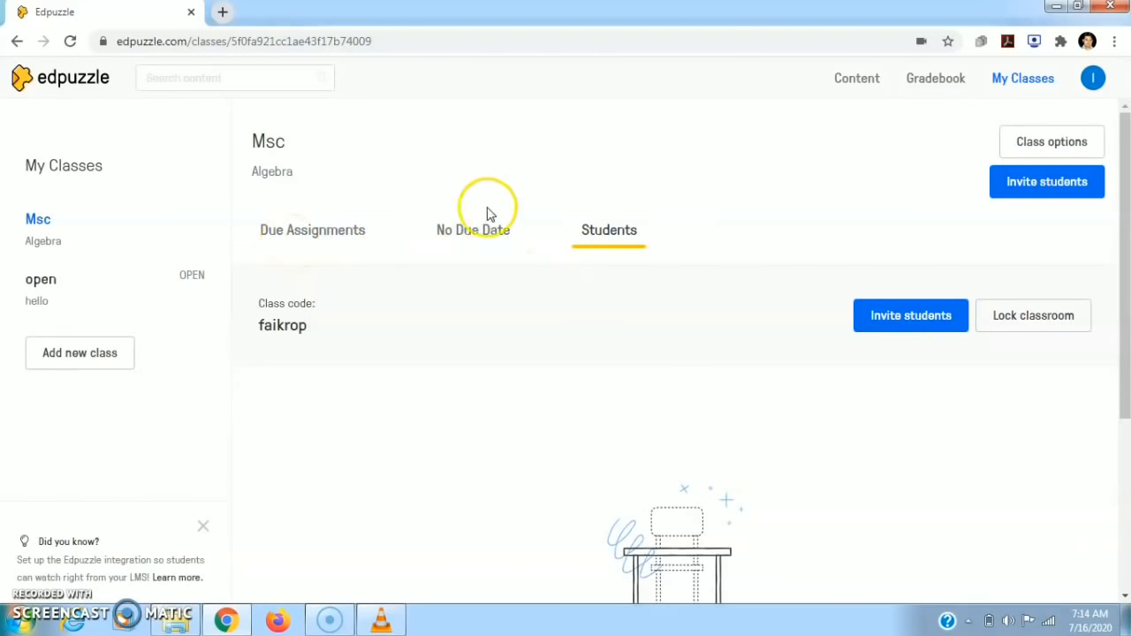
Step: Check the Msc class's assignments without a due date and its Gradebook, and return to the class page
{"action": "left_click", "coordinate": [501, 231]}
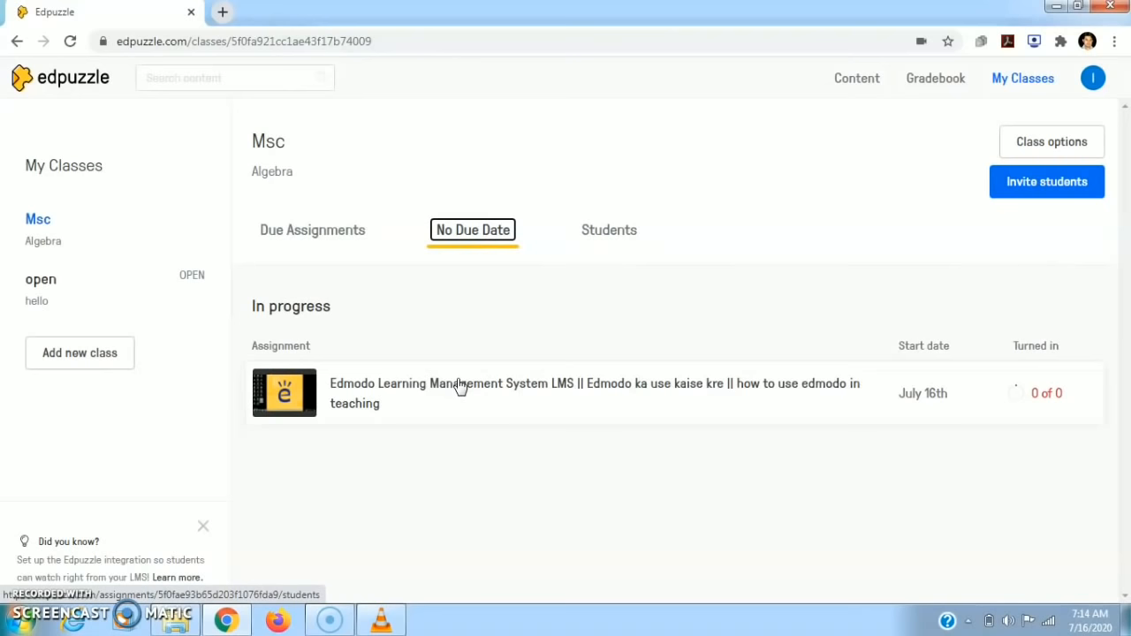
{"action": "left_click", "coordinate": [924, 81]}
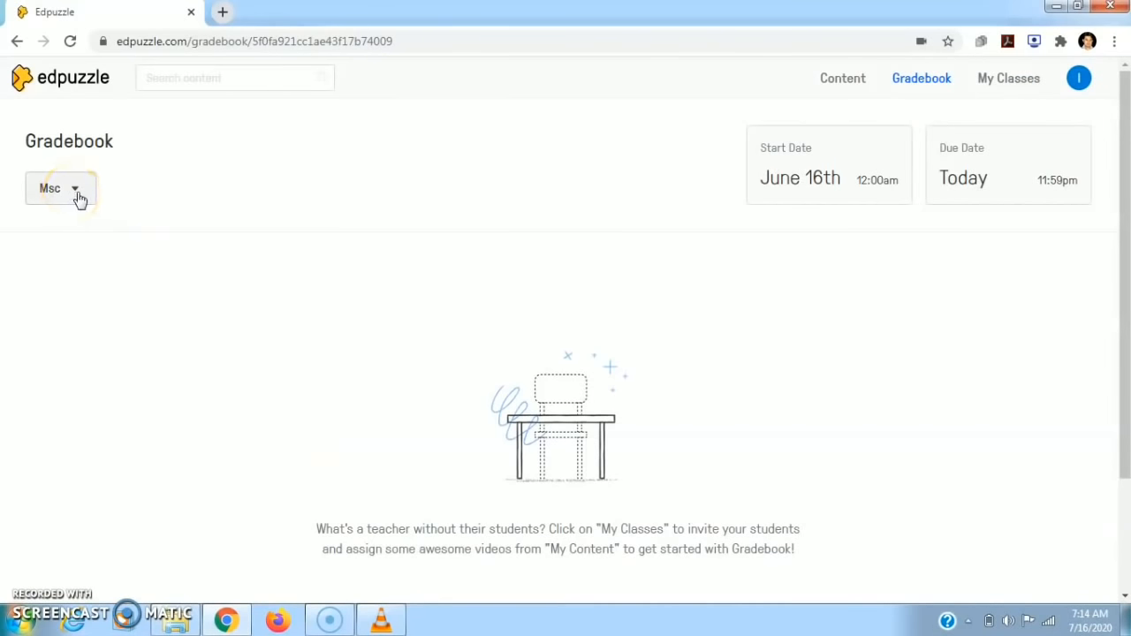
{"action": "left_click", "coordinate": [76, 193]}
{"action": "left_click", "coordinate": [77, 194]}
{"action": "left_click", "coordinate": [16, 44]}
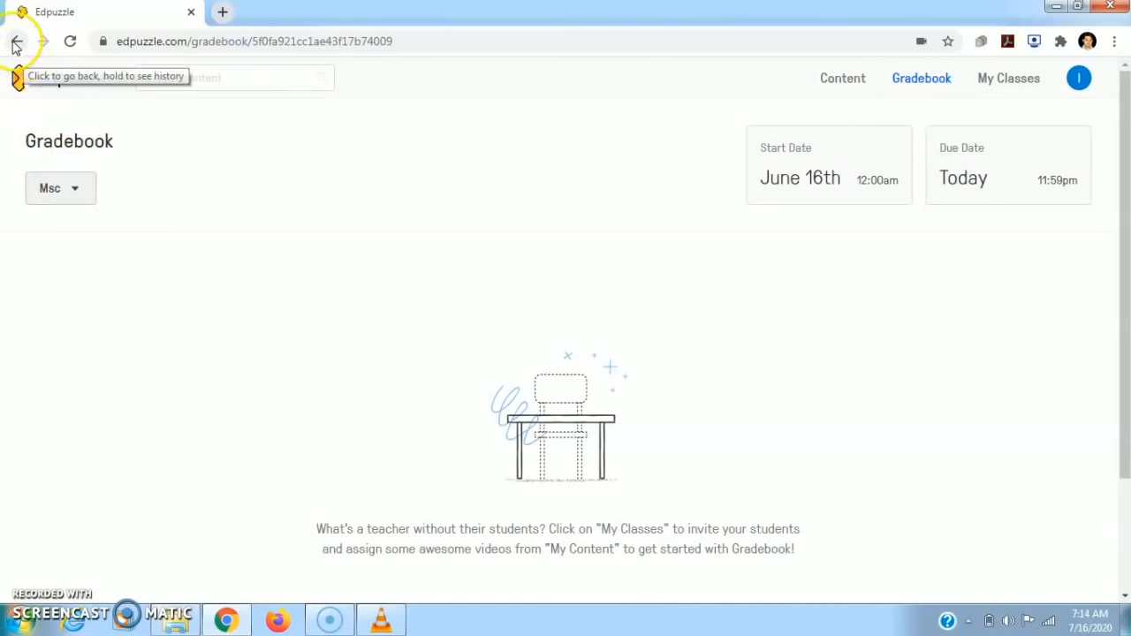
{"action": "left_click", "coordinate": [14, 43]}
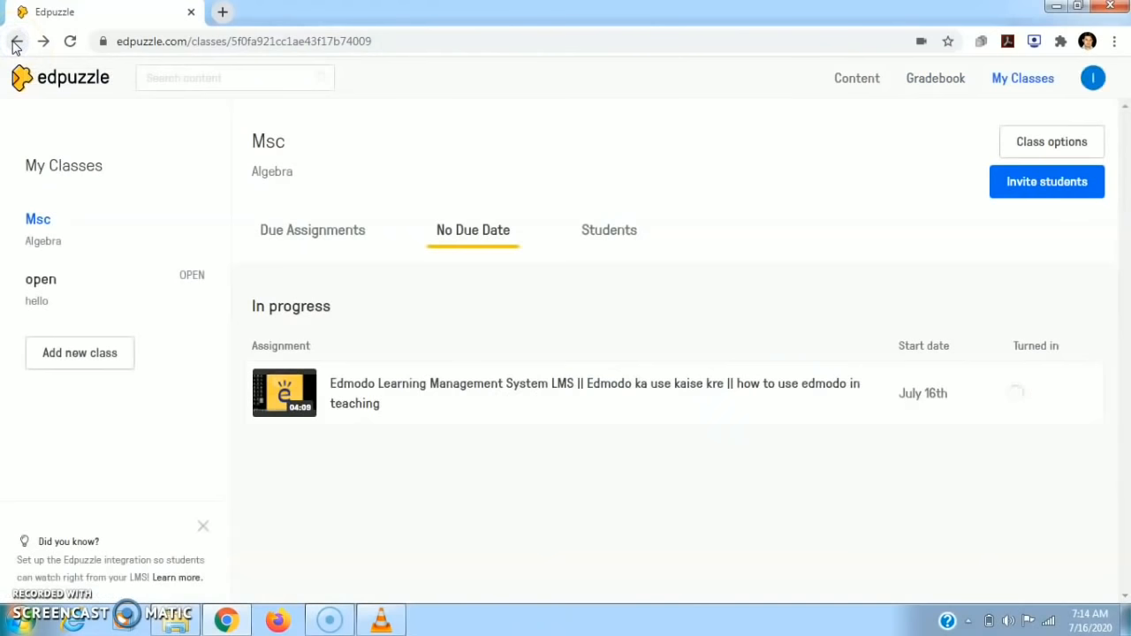